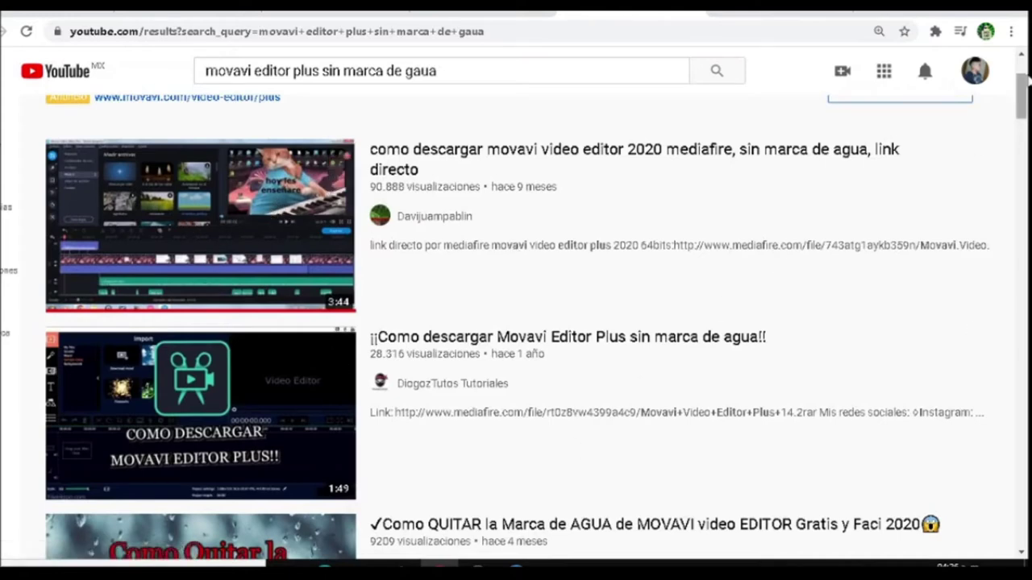
Look through the video search results and switch to Movavi Video Editor Plus
scroll(882, 197, down, 3)
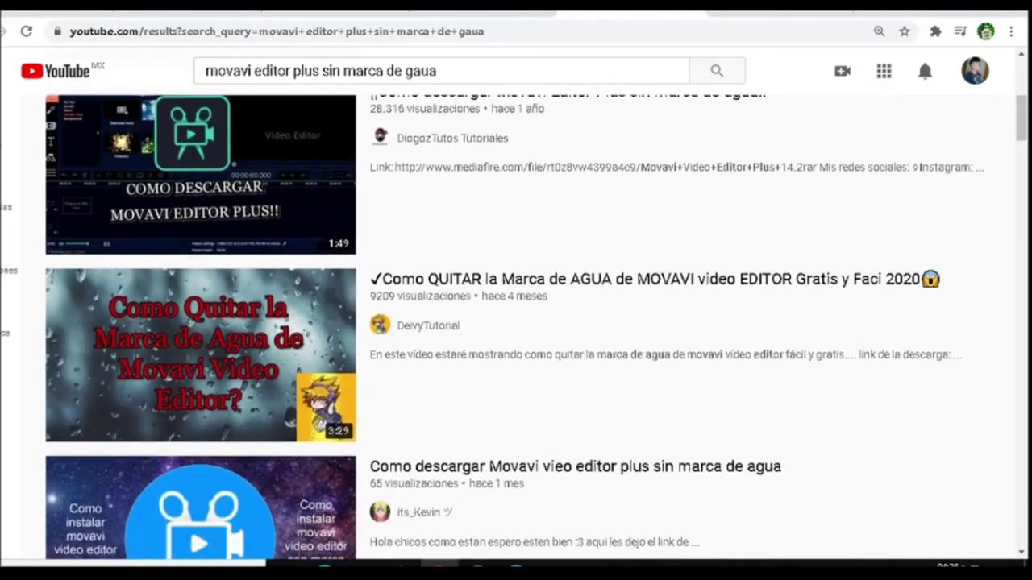
key(alt+Tab)
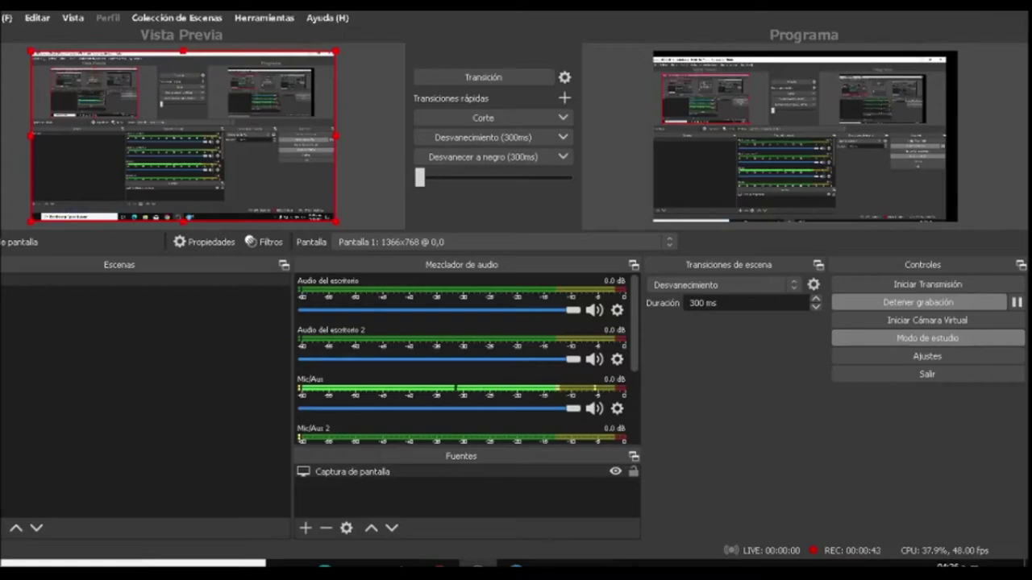
key(alt+Tab)
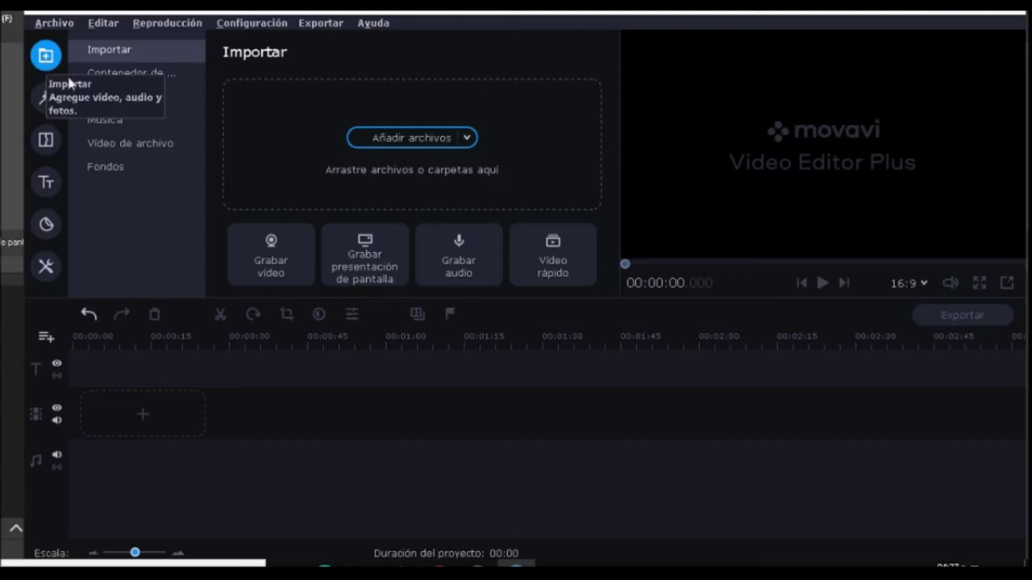
Open the audio recording settings and choose Micrófono (Yeti Nano) as the audio device
click(445, 268)
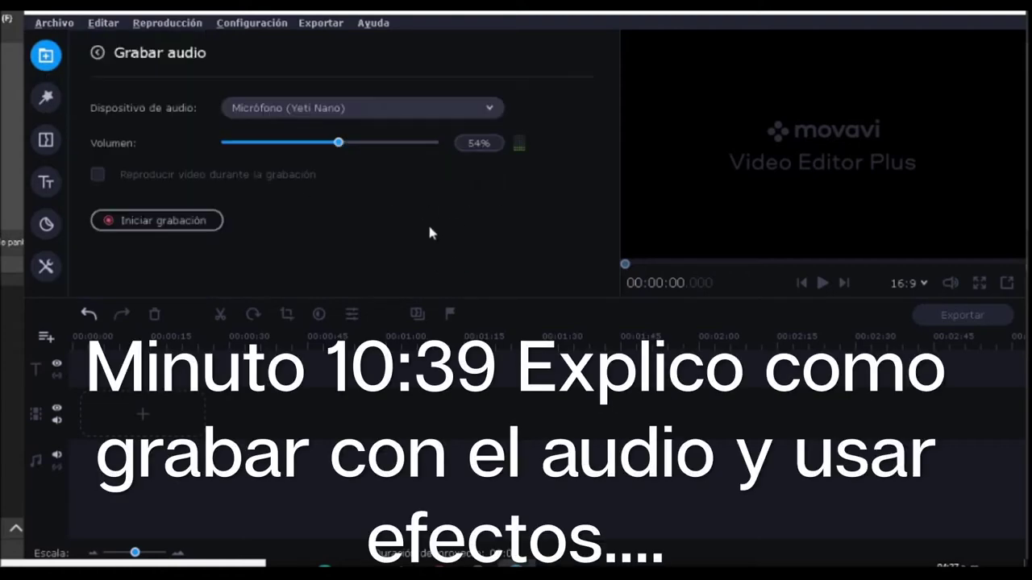
click(415, 113)
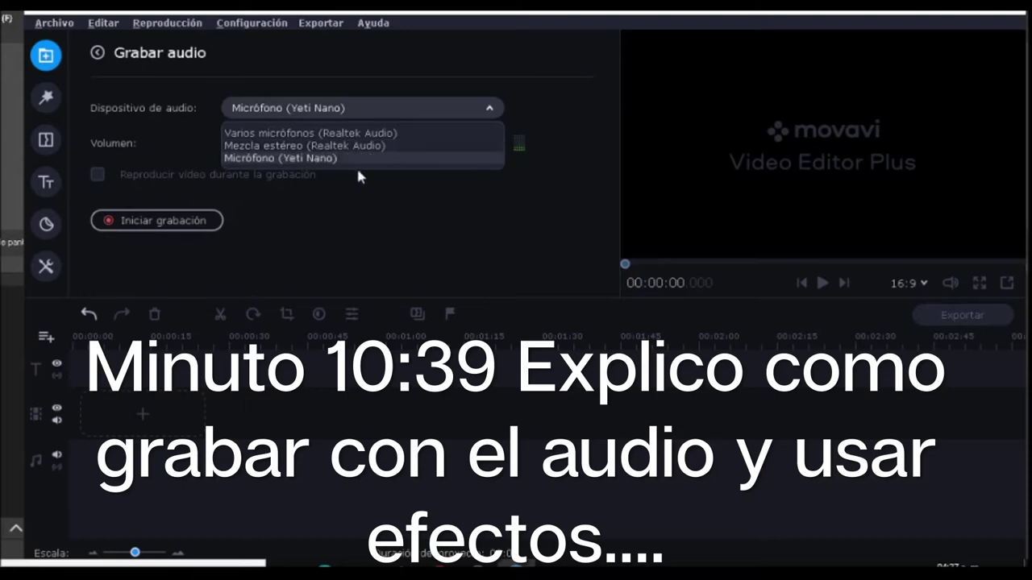
click(372, 201)
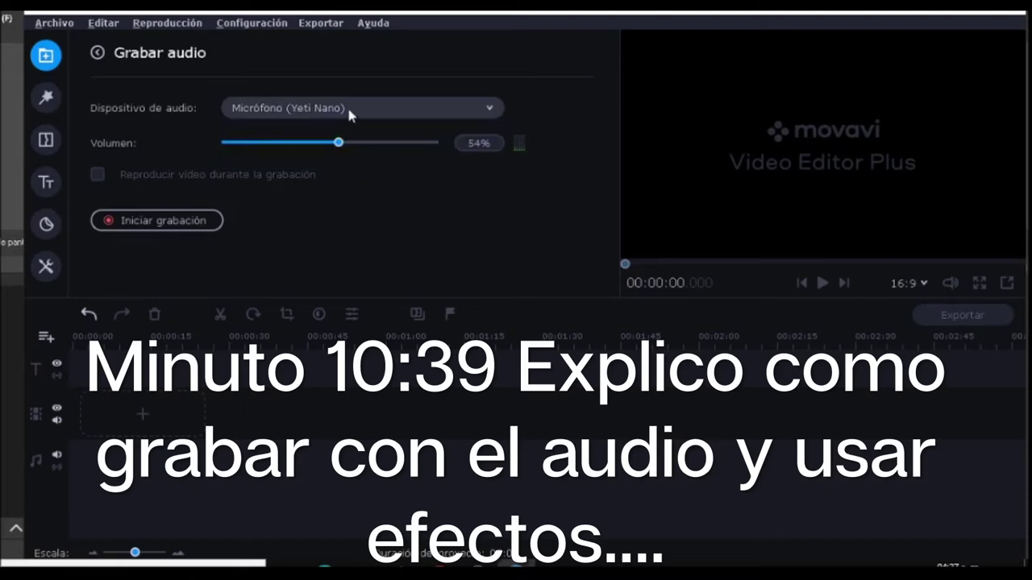
click(314, 113)
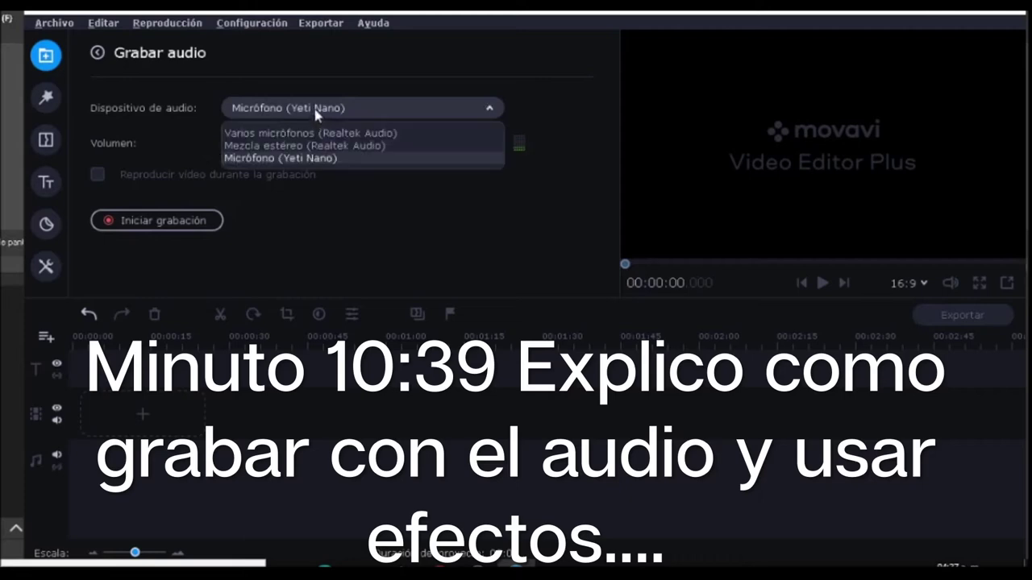
click(294, 161)
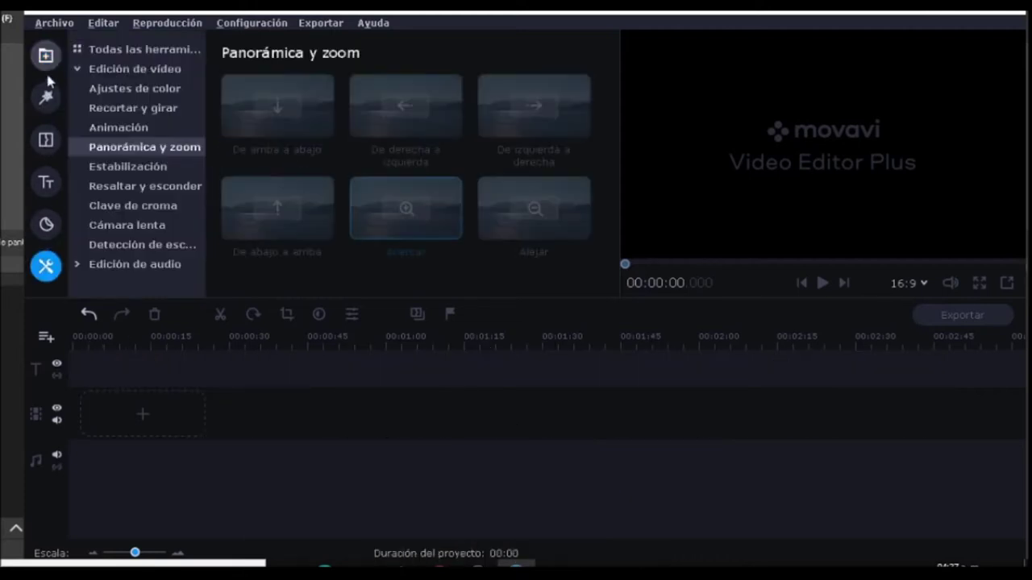
Import the image 01fortnite from the Imágenes folder and add it to the timeline at the current position
click(47, 56)
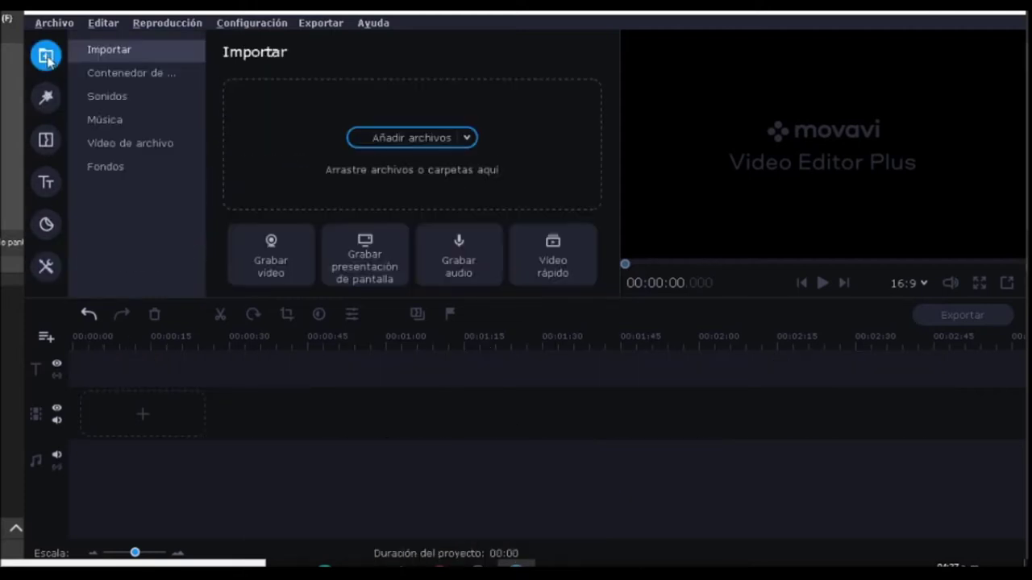
click(371, 140)
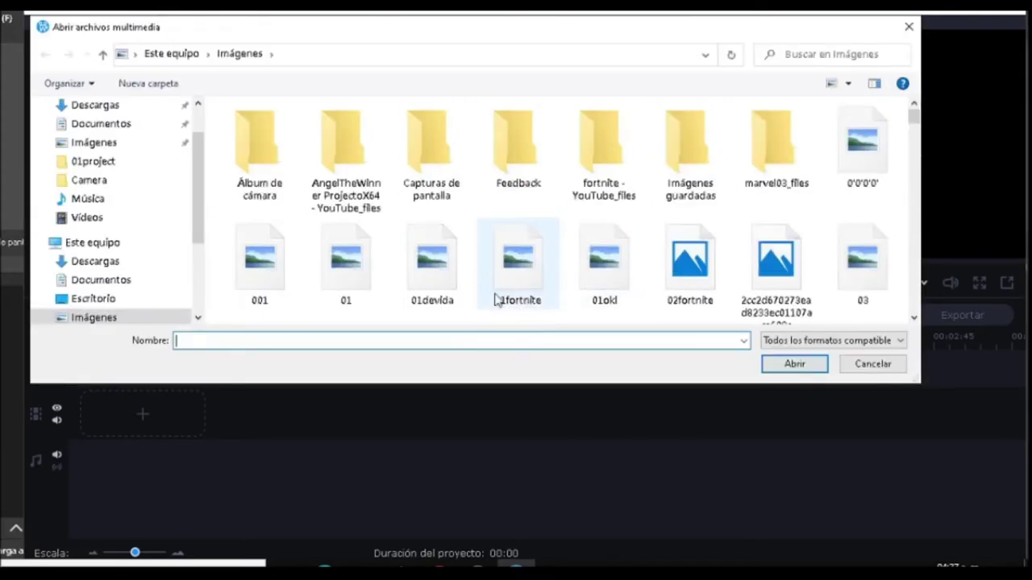
double_click(529, 275)
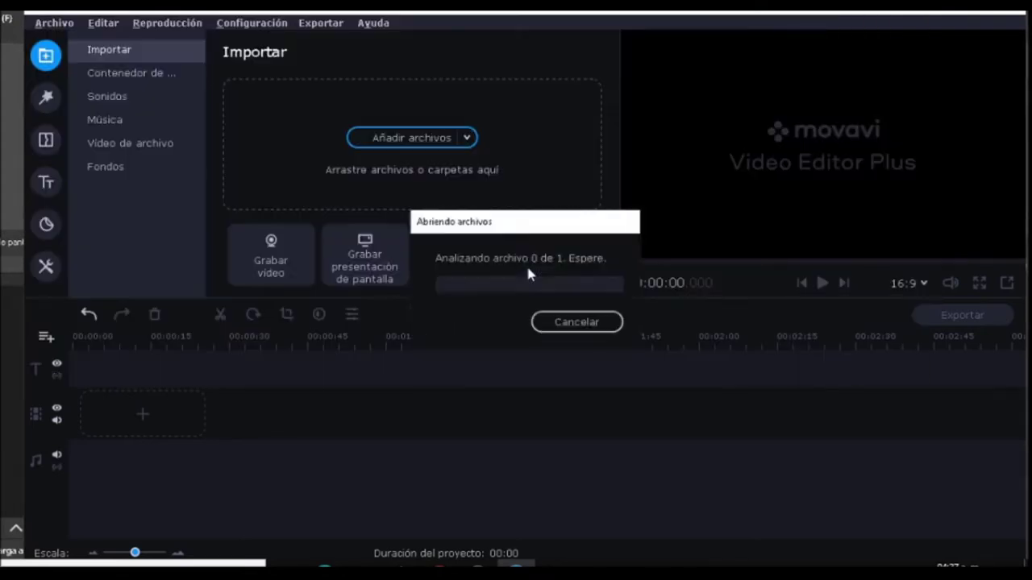
right_click(259, 115)
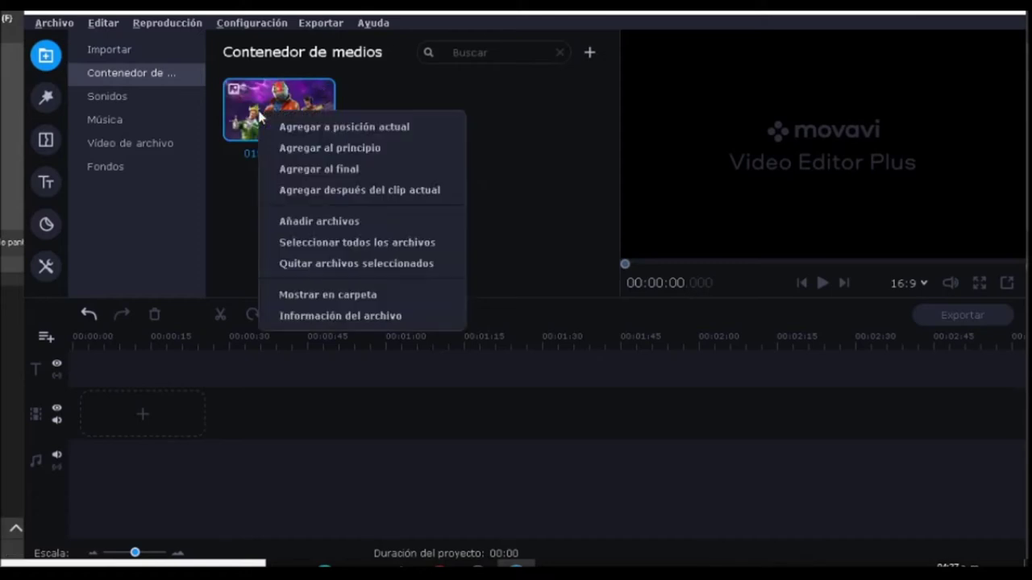
click(314, 132)
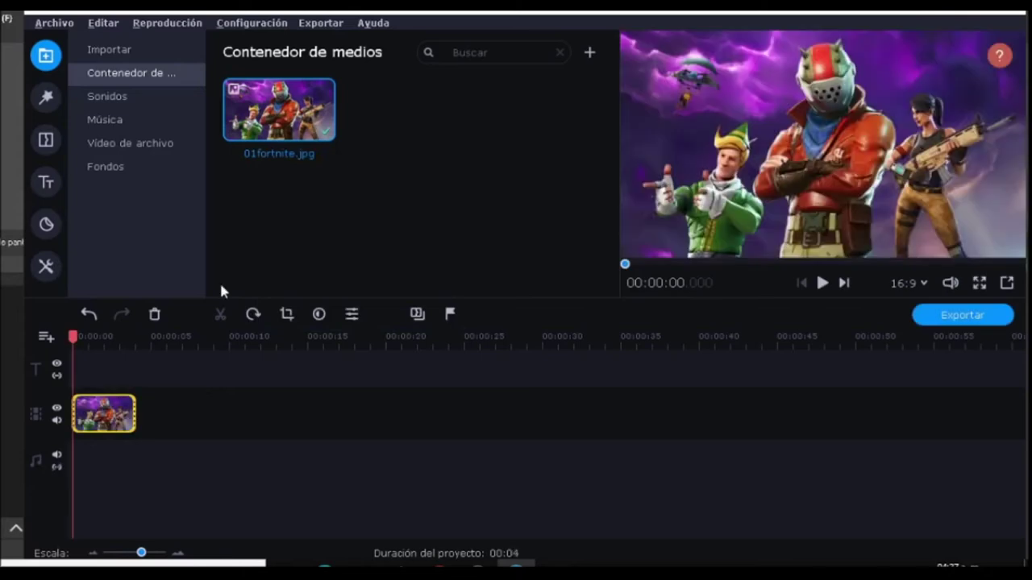
Lengthen the image clip on the timeline to about 10.9 seconds and open its clip properties near the start
drag(133, 423, 244, 419)
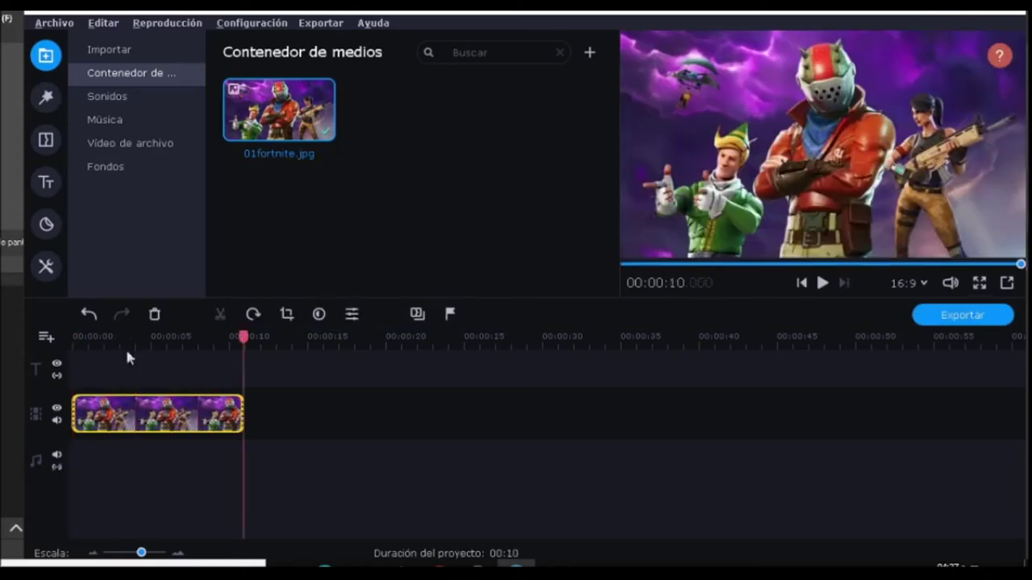
click(87, 335)
double_click(84, 422)
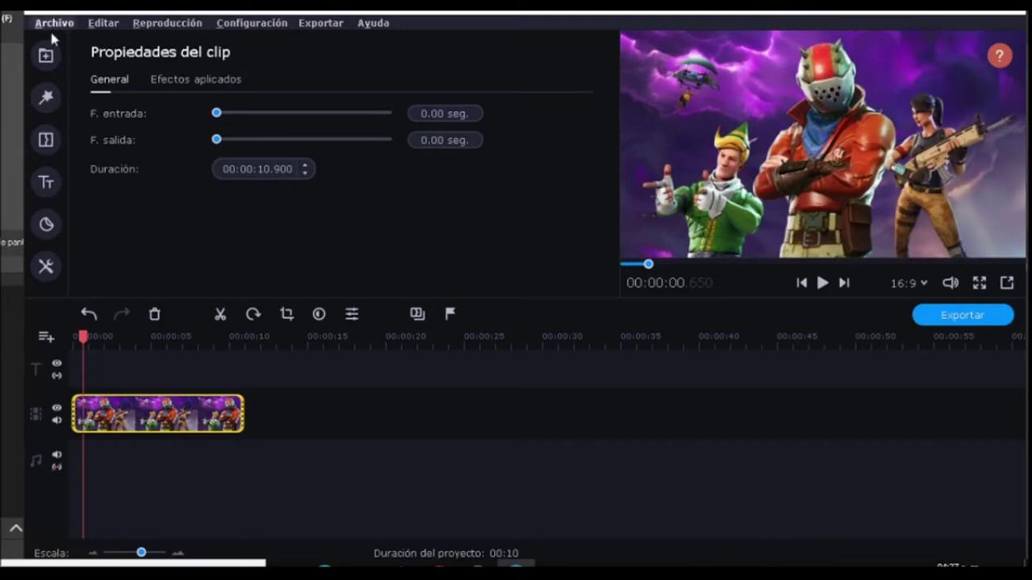
Add the built-in music Acampada en el bosque at the start of the audio track and play a few seconds of it
click(46, 56)
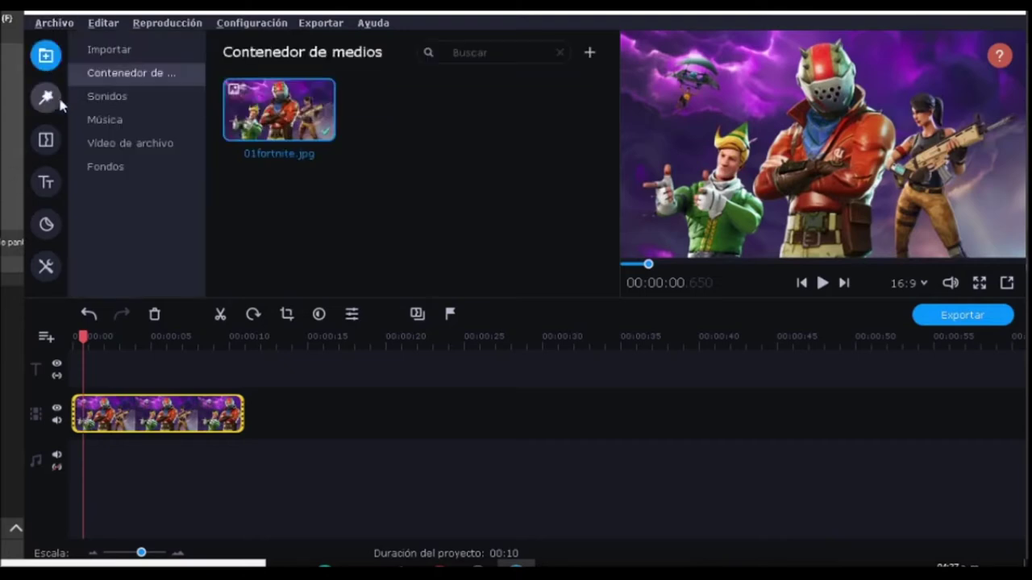
click(106, 97)
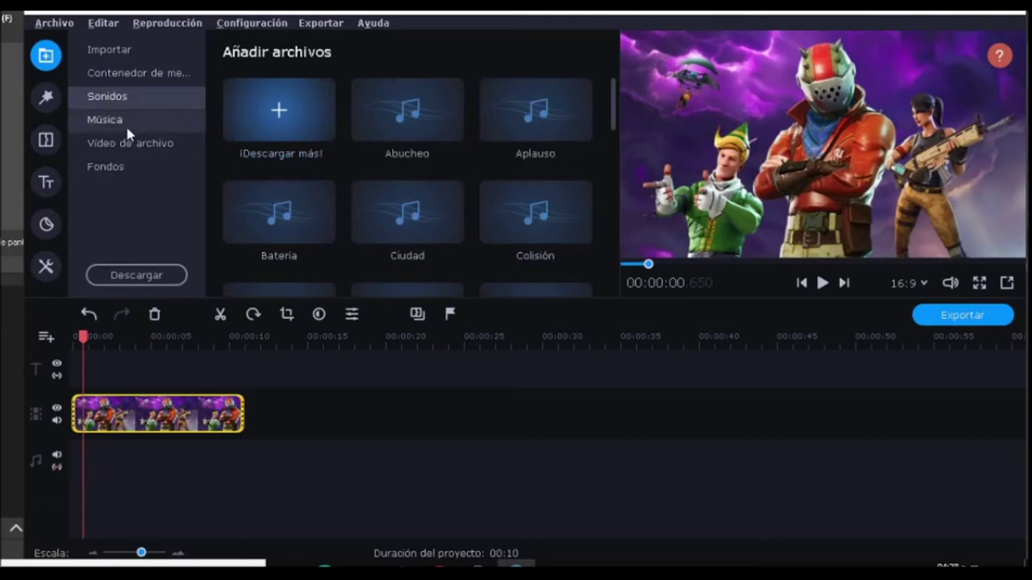
click(127, 129)
drag(556, 121, 74, 456)
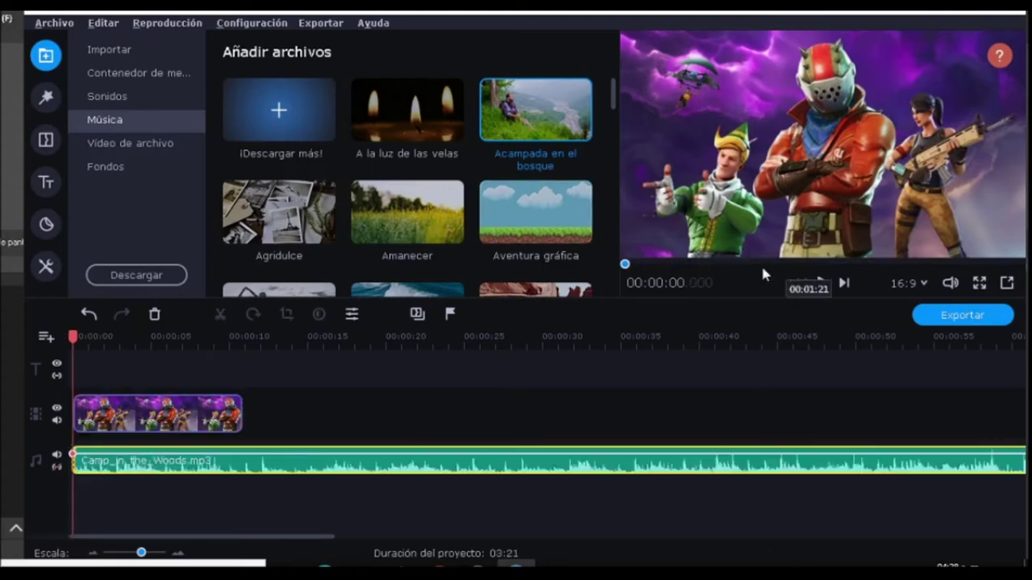
click(822, 283)
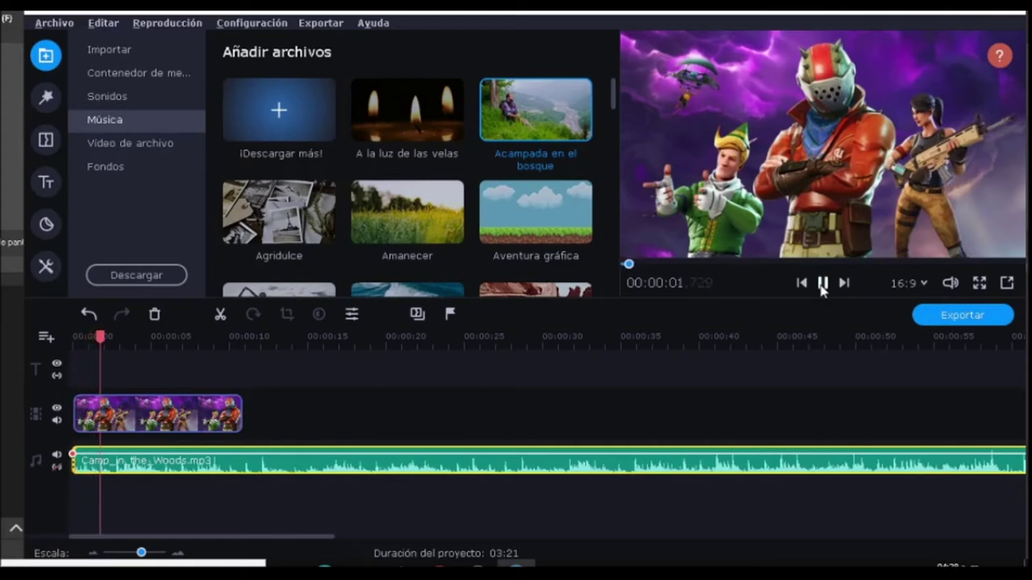
click(822, 283)
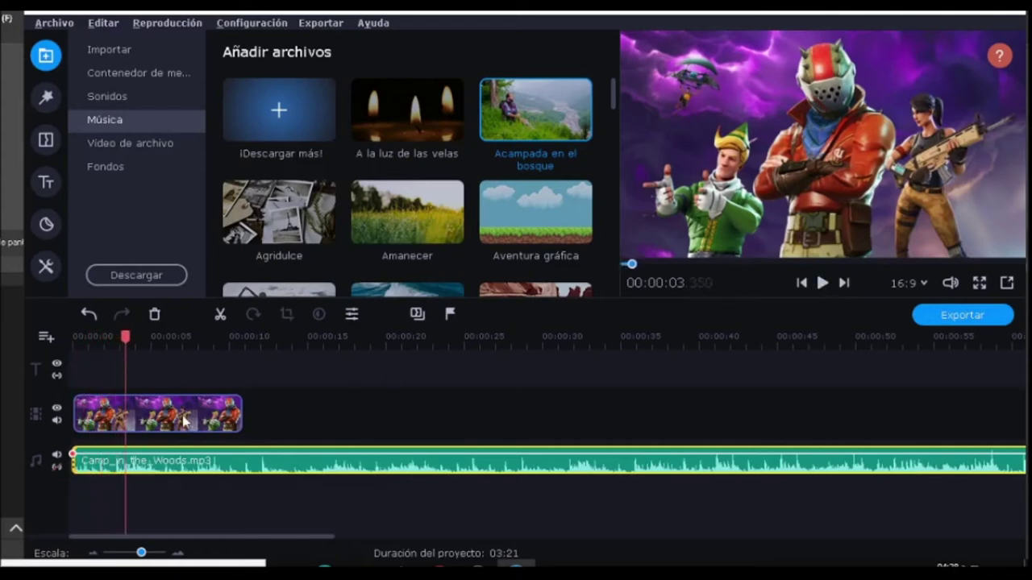
click(46, 267)
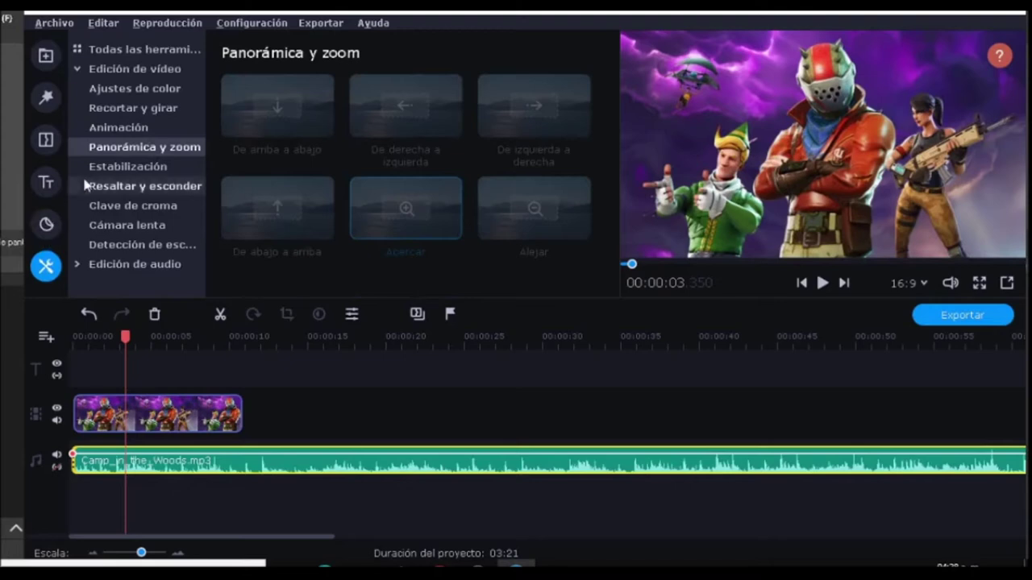
click(125, 51)
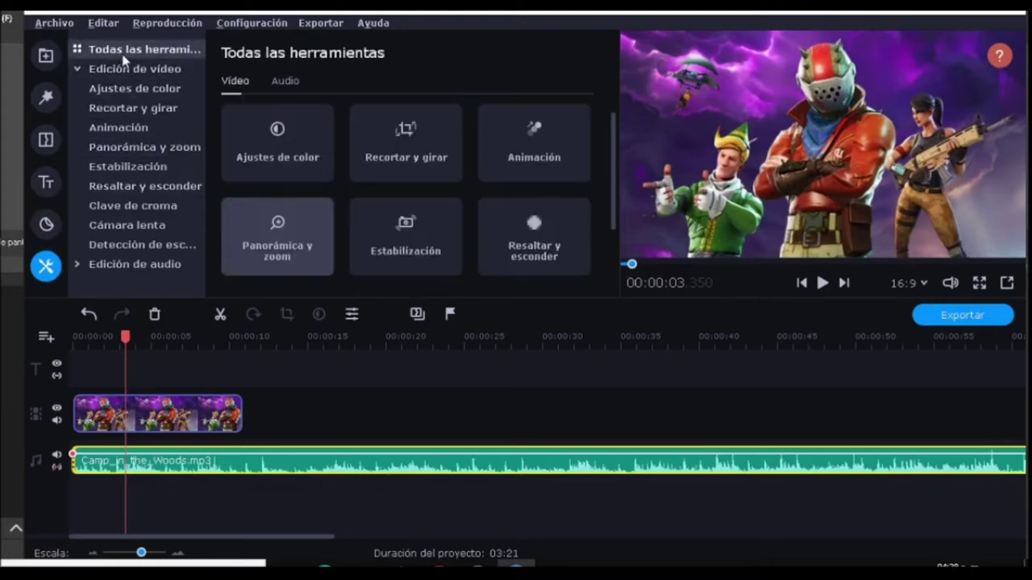
click(287, 243)
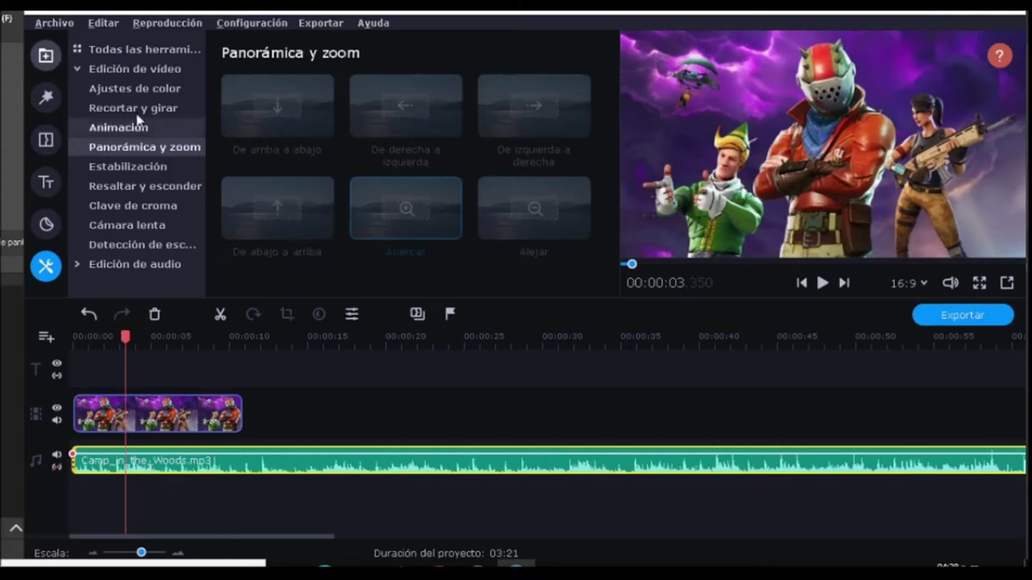
click(122, 70)
click(252, 207)
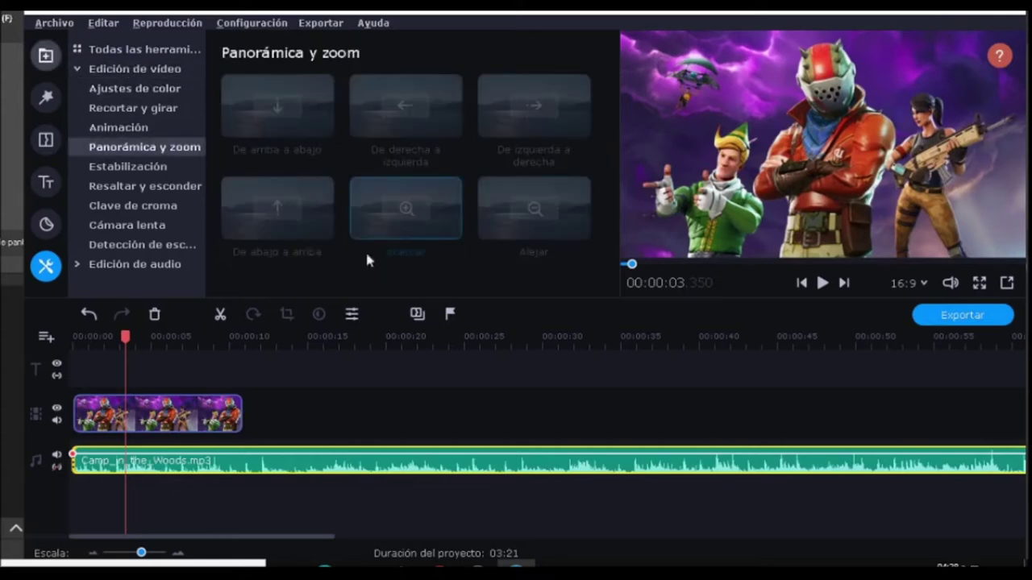
Apply the Acercar pan and zoom effect to the image clip, starting at about 2.5 seconds
click(95, 412)
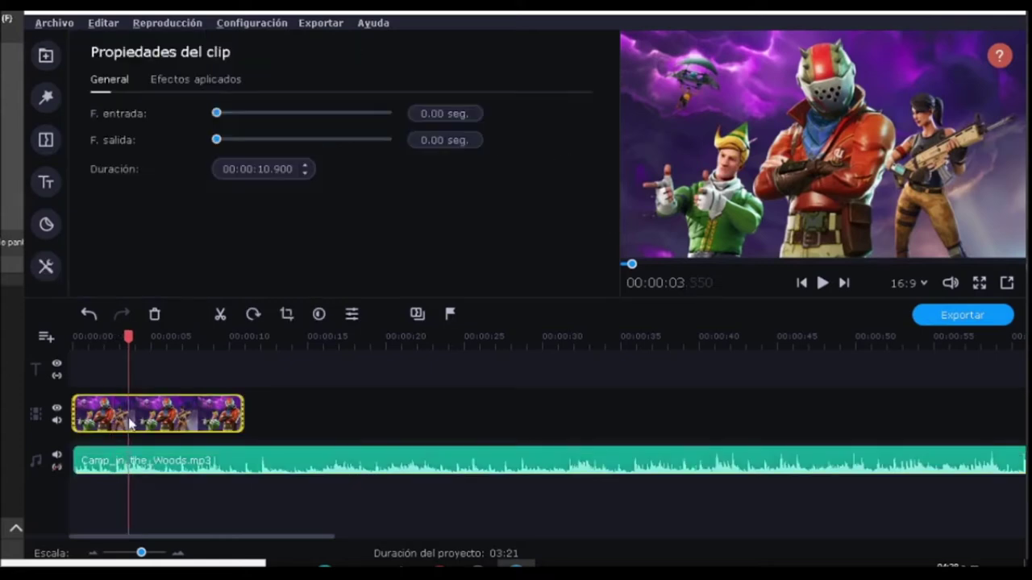
click(46, 266)
drag(411, 214, 125, 413)
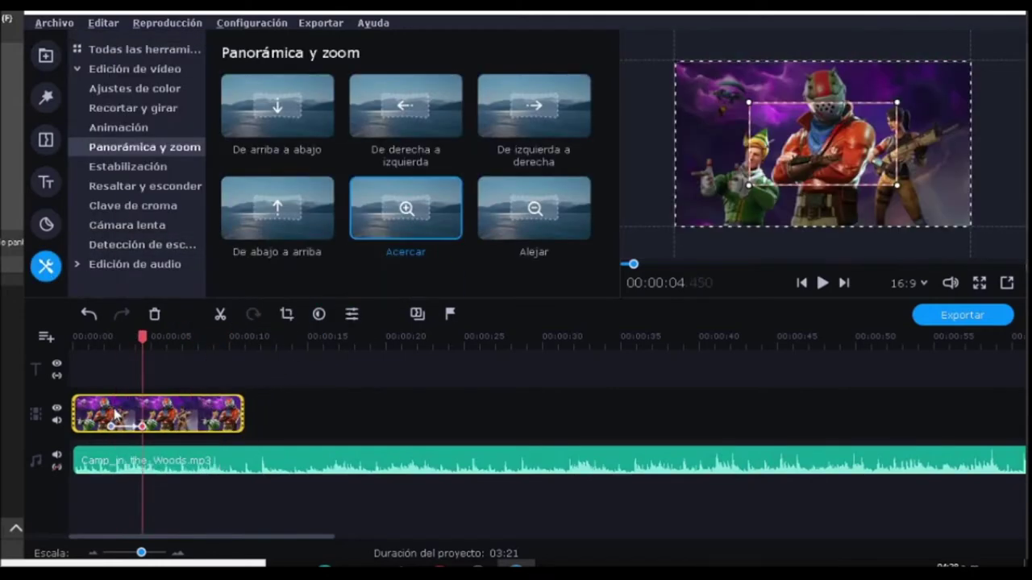
Enlarge the zoom effect's target frame, position it over the central helmeted character, and preview the zoom
drag(750, 104, 730, 90)
drag(806, 156, 832, 142)
click(823, 282)
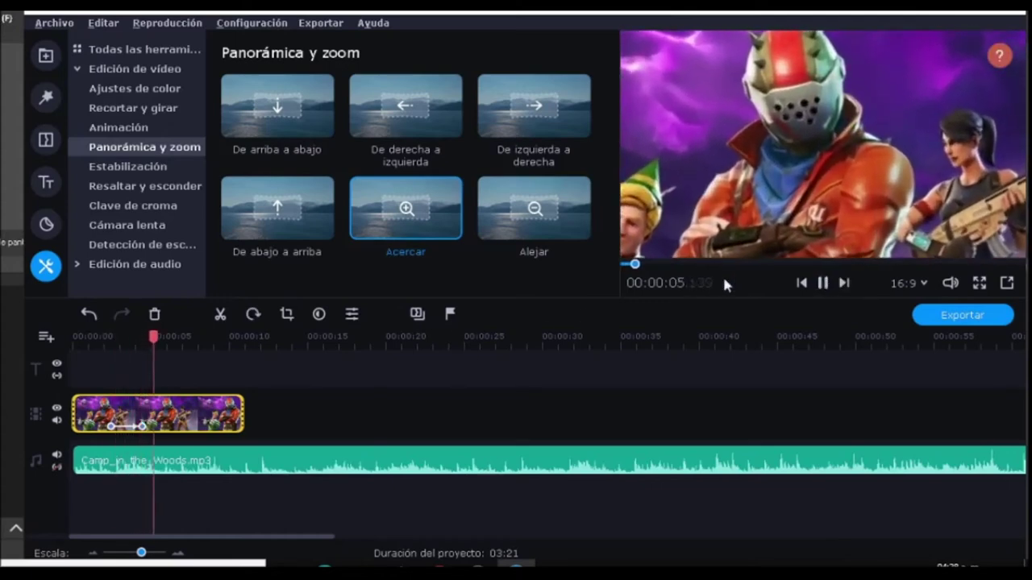
click(823, 283)
Extend the zoom effect on the image clip so it ends at about 7.5 seconds, and preview the slower zoom
drag(144, 425, 188, 426)
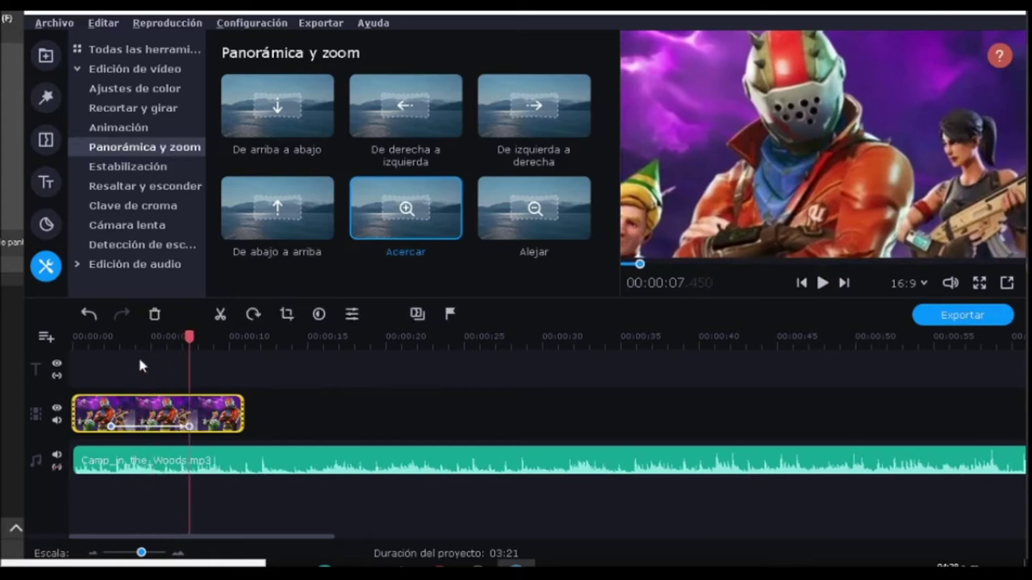
click(105, 337)
click(823, 283)
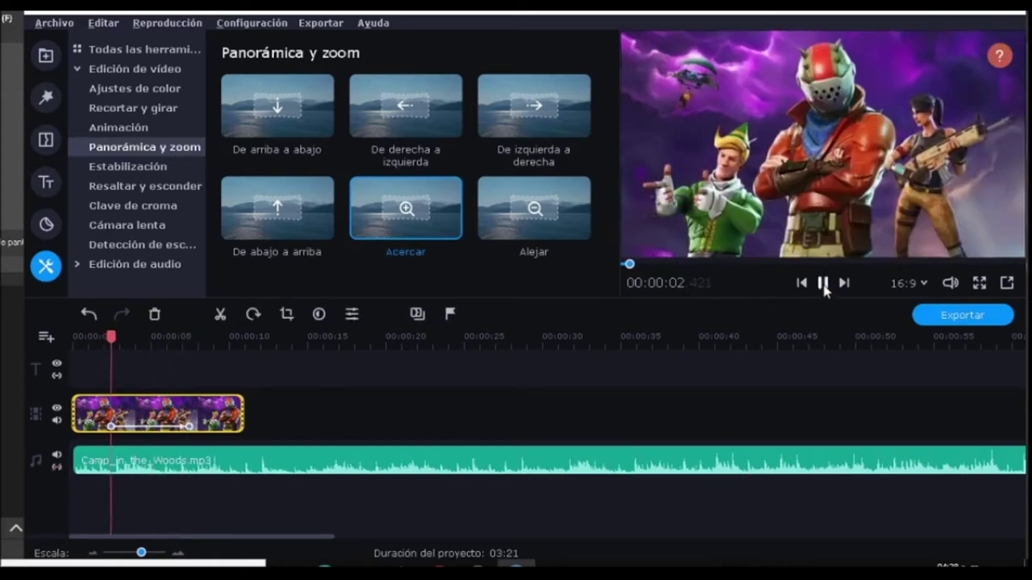
click(823, 283)
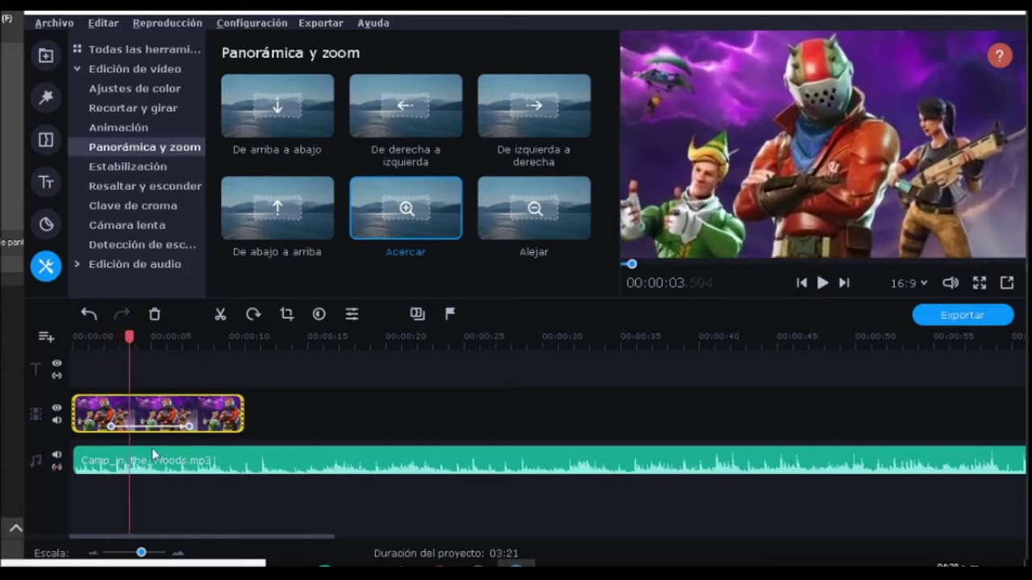
mouse_move(188, 426)
mouse_down()
mouse_move(137, 426)
mouse_move(190, 426)
mouse_up()
click(46, 225)
click(49, 184)
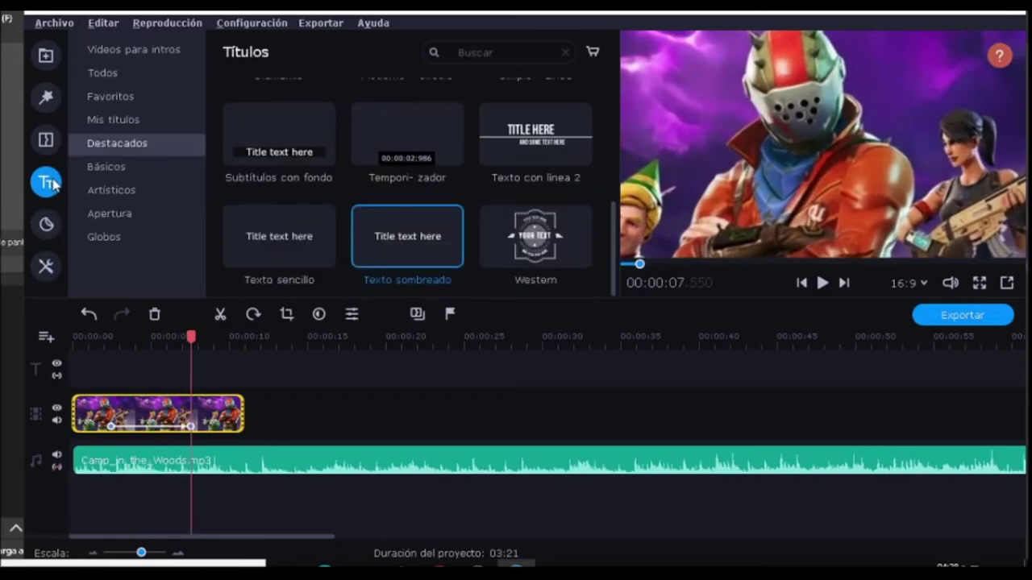
click(46, 141)
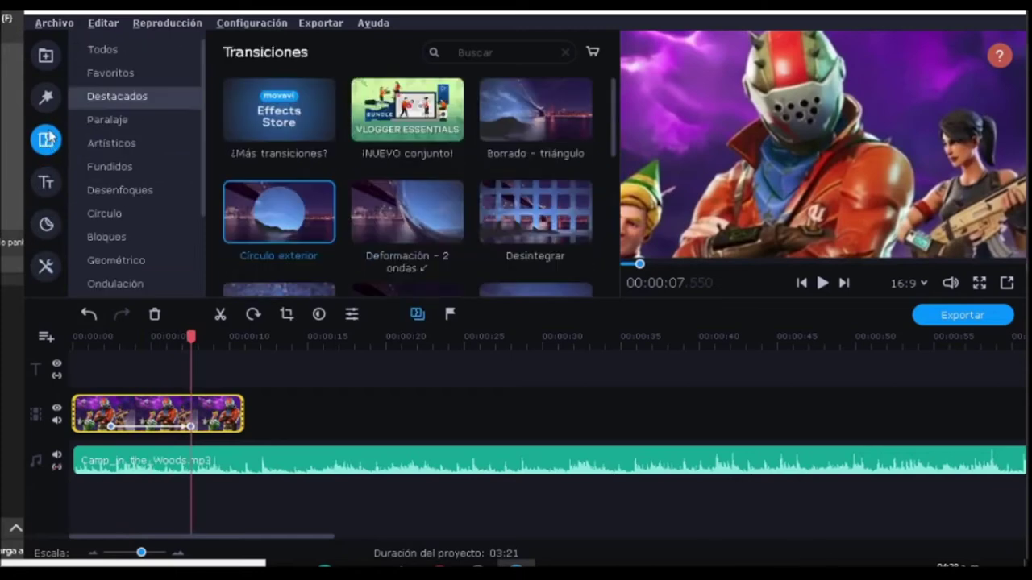
click(46, 97)
click(46, 57)
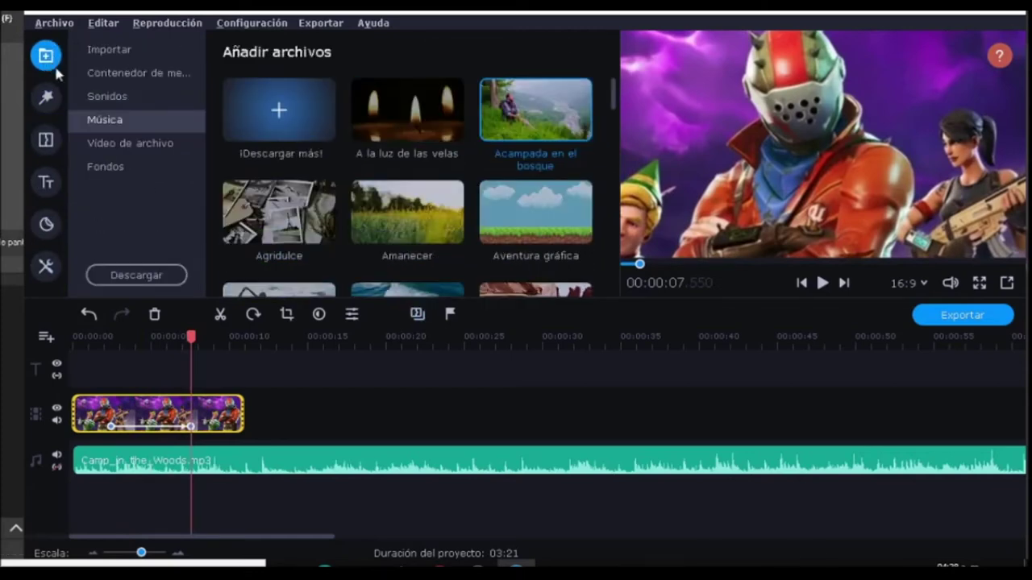
Add a Texto sombreado title to the title track above the image clip, starting at about 3 seconds
click(46, 182)
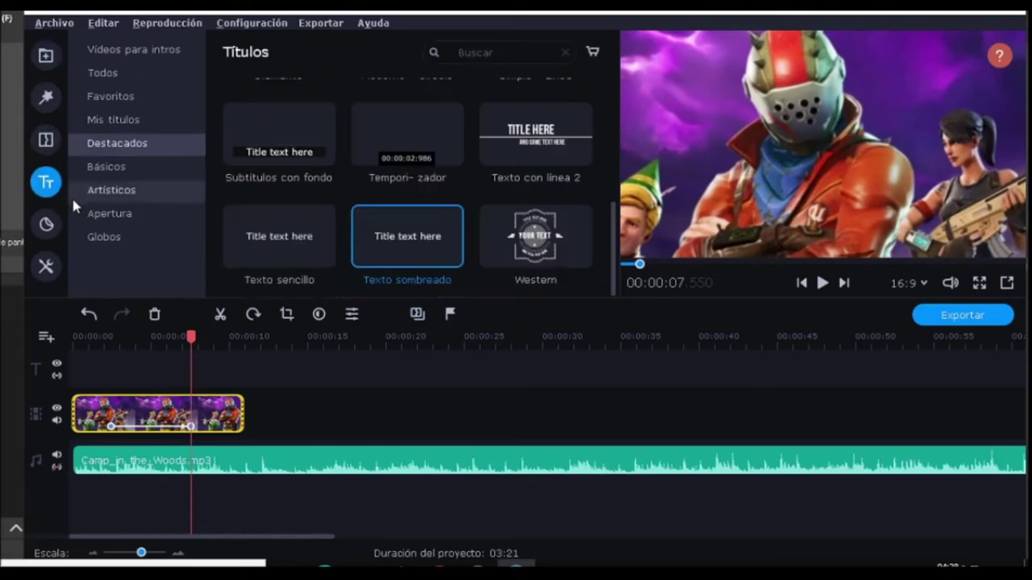
drag(367, 233, 123, 366)
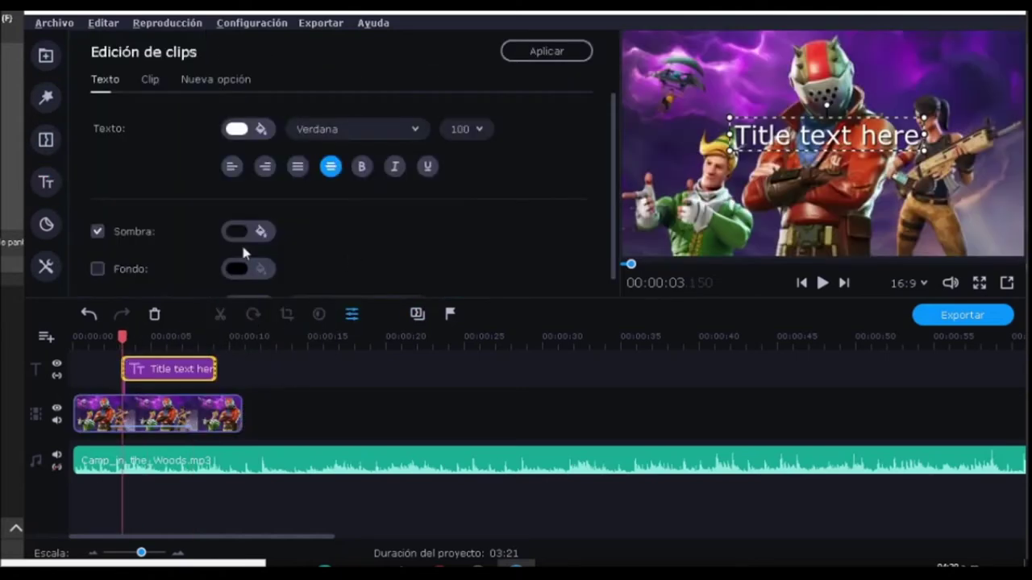
Replace the placeholder text of the Texto sombreado title with fortnite
click(47, 183)
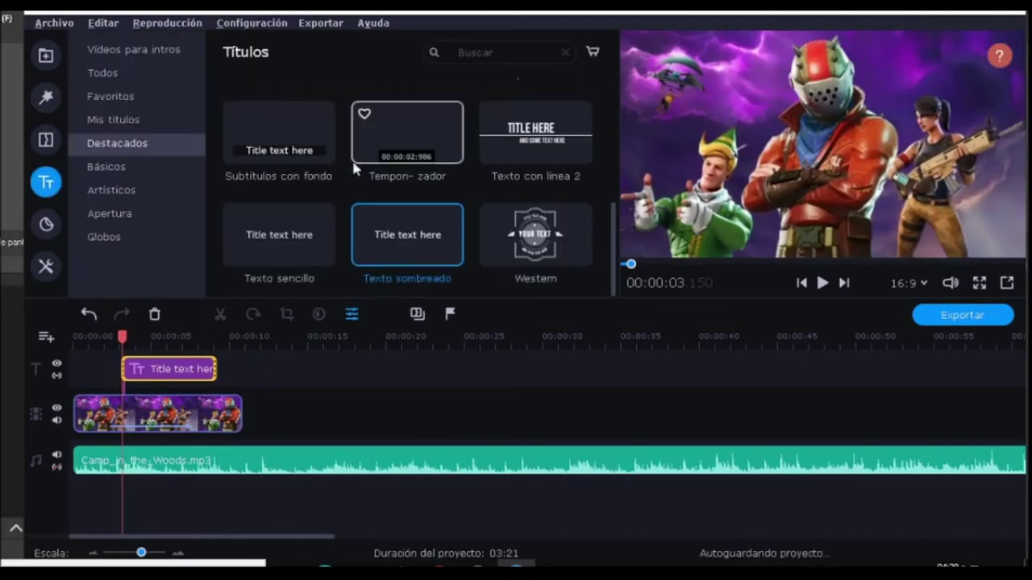
mouse_move(617, 246)
mouse_down()
mouse_move(616, 94)
mouse_move(619, 258)
mouse_up()
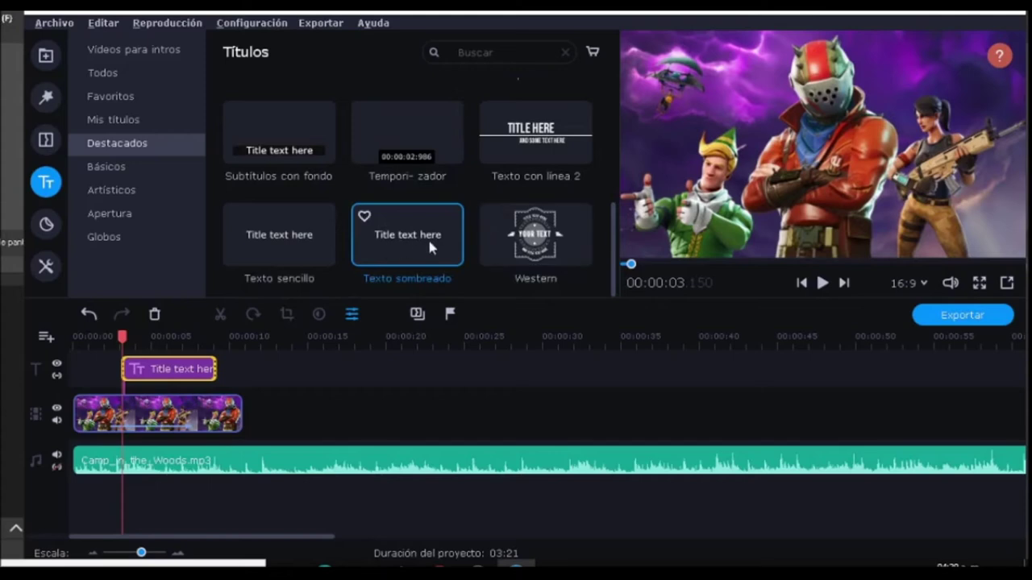
double_click(133, 377)
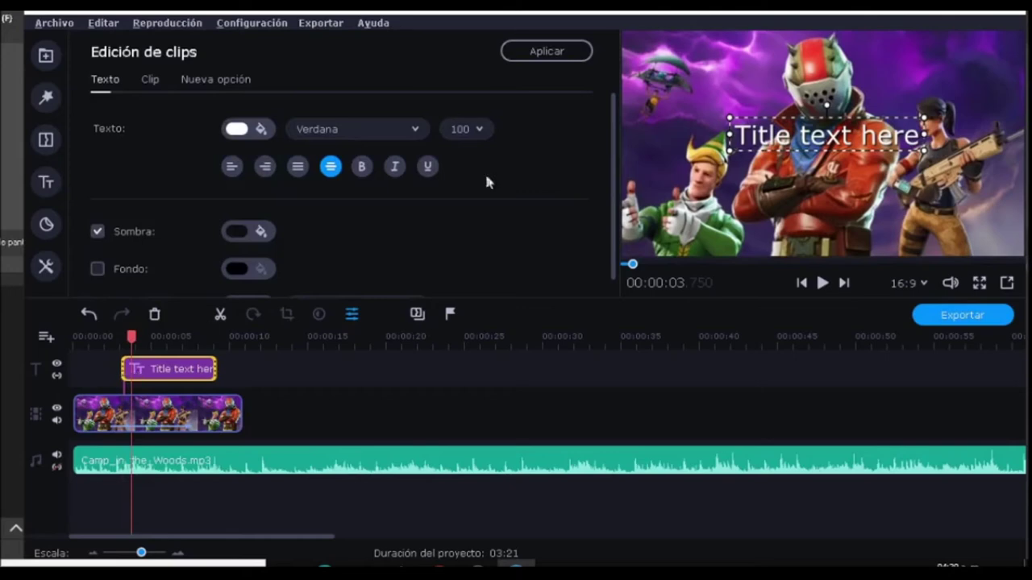
double_click(803, 136)
text(dfgdgfdfg)
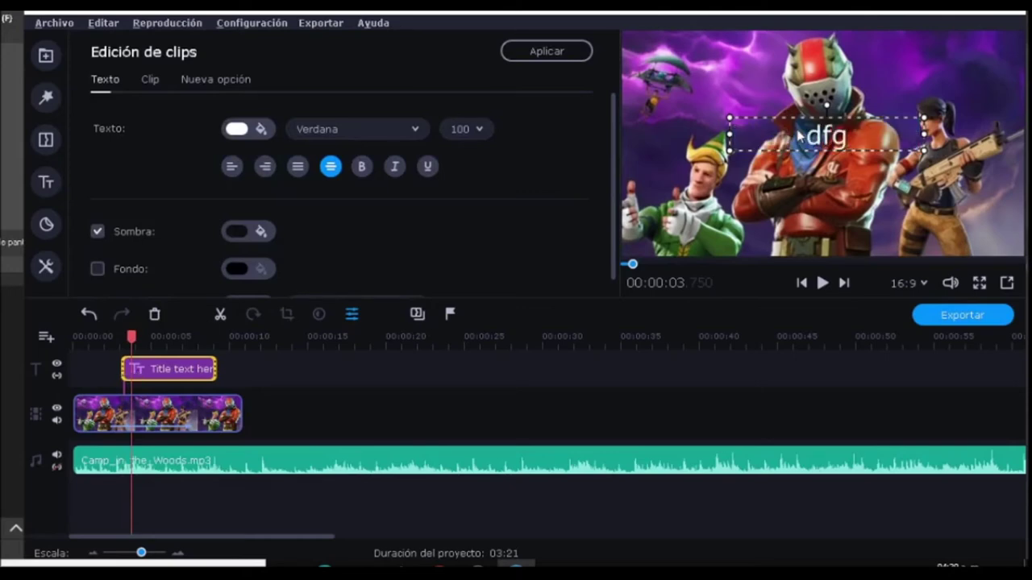
key(BackSpace)
key(BackSpace)
key(BackSpace)
key(BackSpace)
key(BackSpace)
key(BackSpace)
key(BackSpace)
key(BackSpace)
key(BackSpace)
text(fortnite)
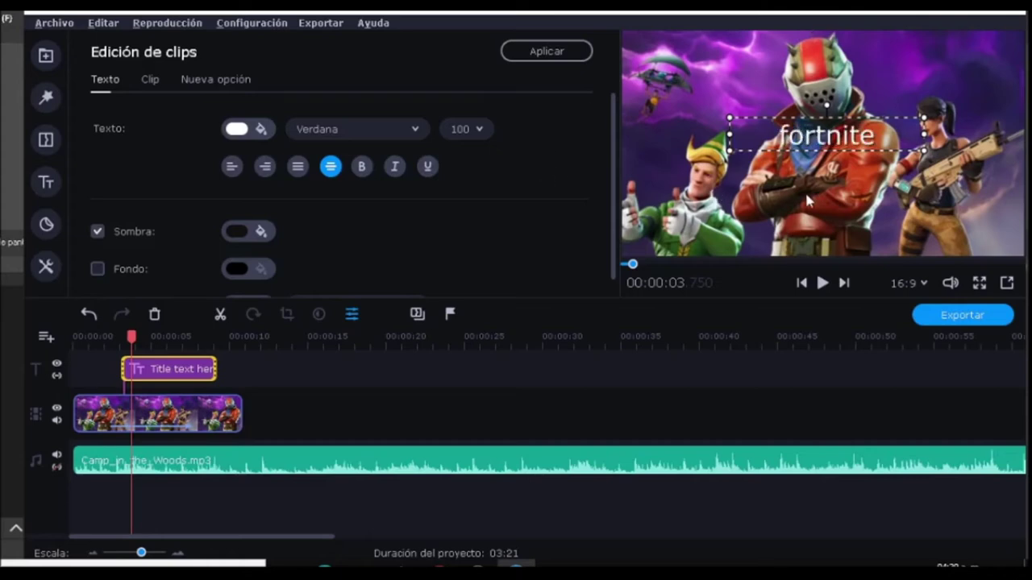
click(685, 208)
Change the font of the fortnite title text to ArticulatCFMediumSpecial
click(871, 133)
double_click(870, 133)
click(410, 129)
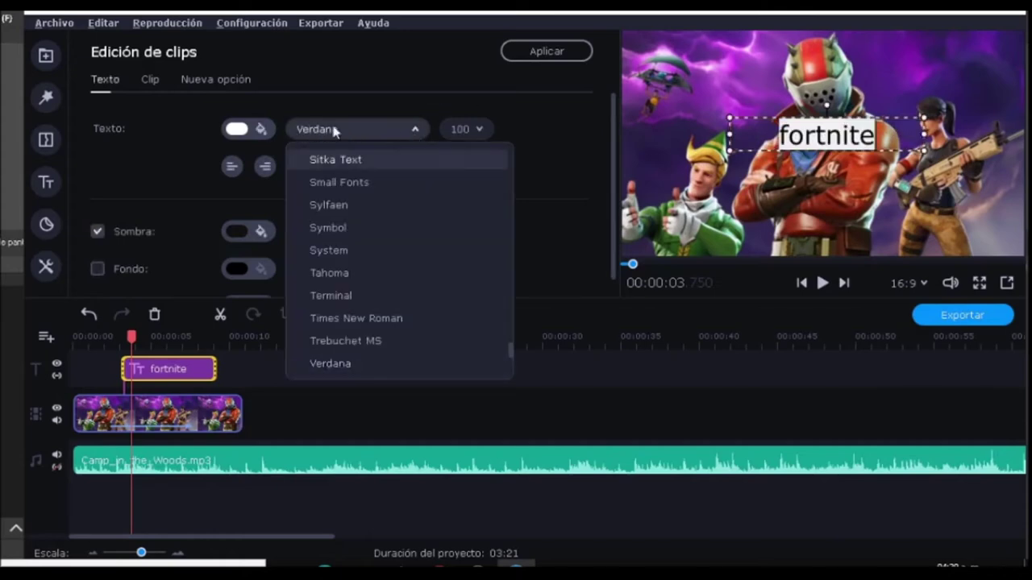
drag(511, 350, 540, 92)
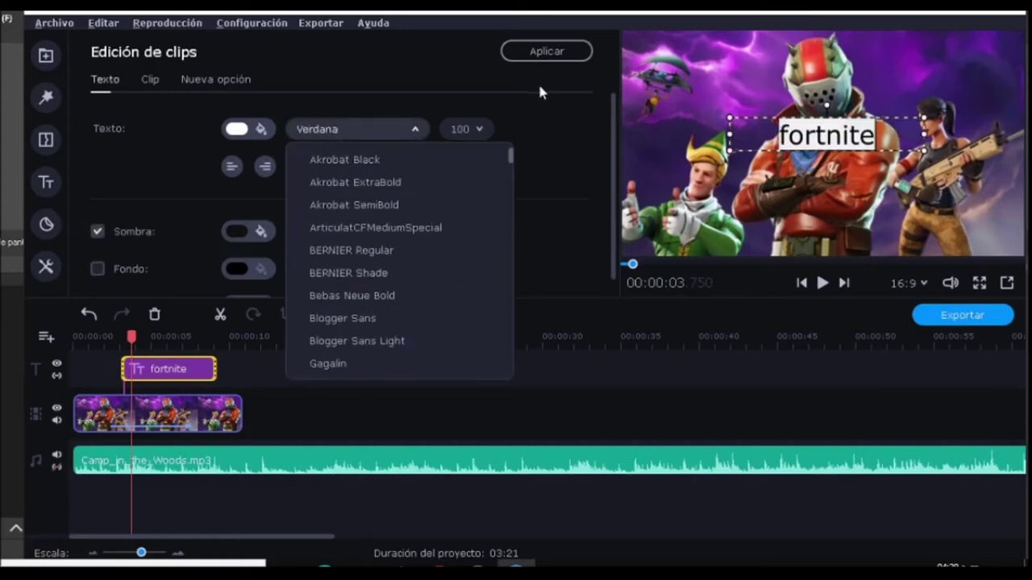
click(403, 228)
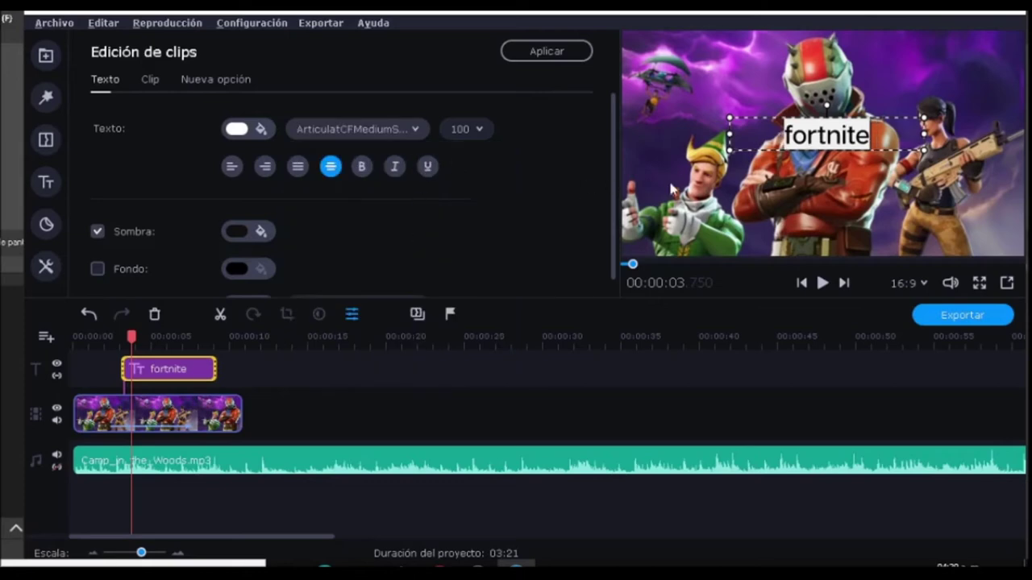
click(709, 204)
Set the font of the fortnite title text to BERNIER Regular
click(806, 135)
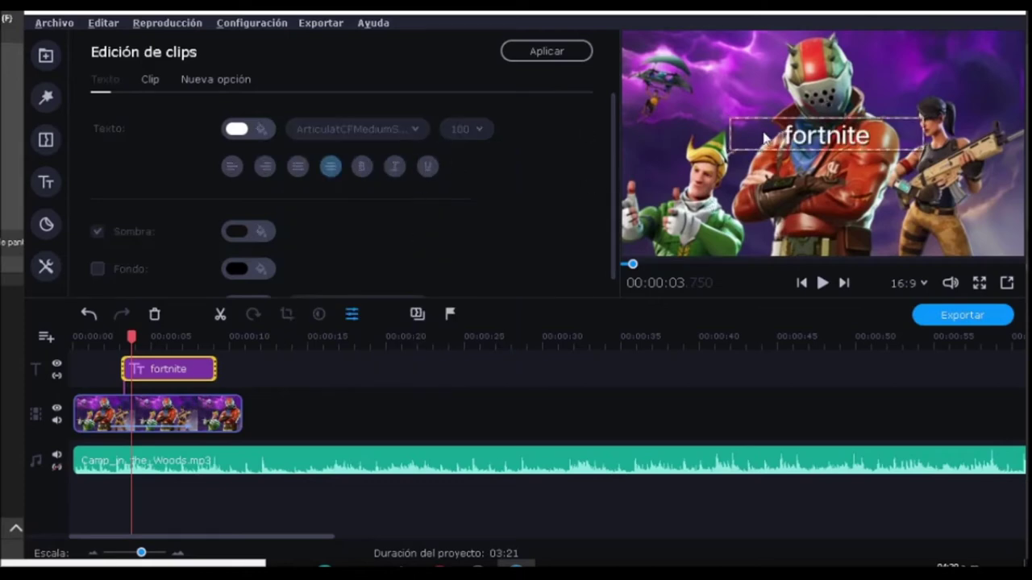
click(419, 129)
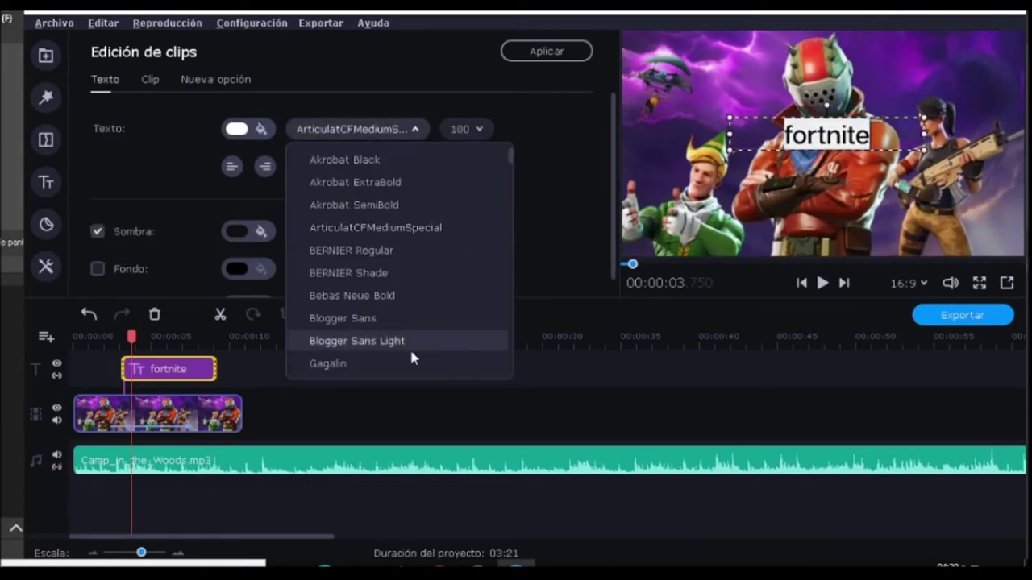
click(396, 250)
click(819, 180)
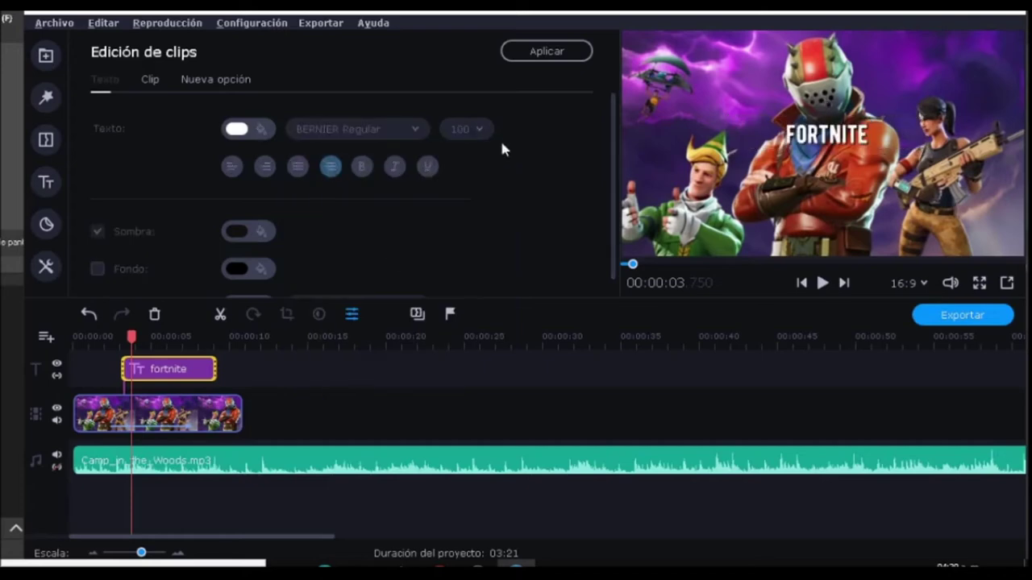
Set the fortnite title's text size to 150
double_click(830, 135)
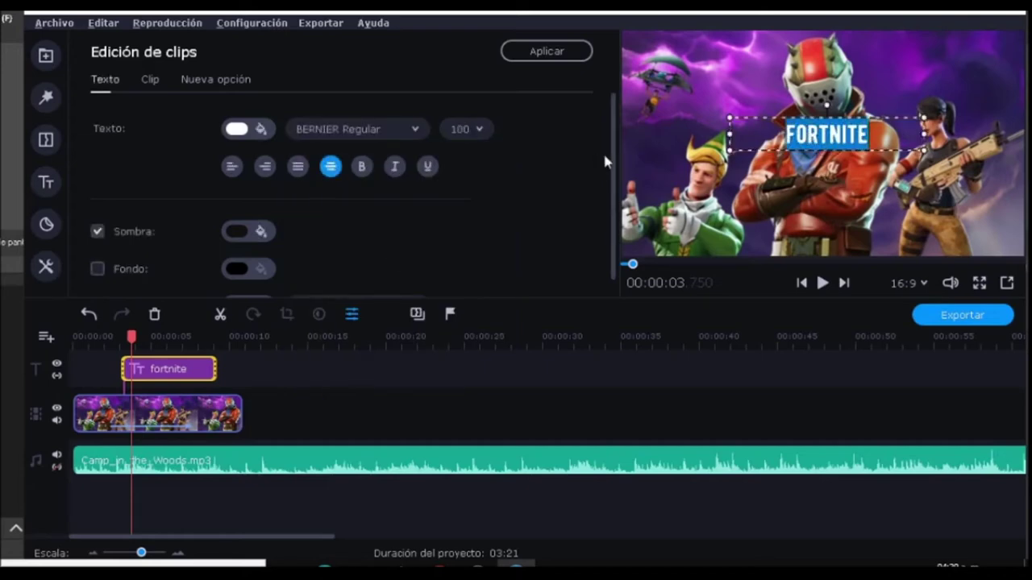
scroll(609, 149, down, 1)
click(465, 110)
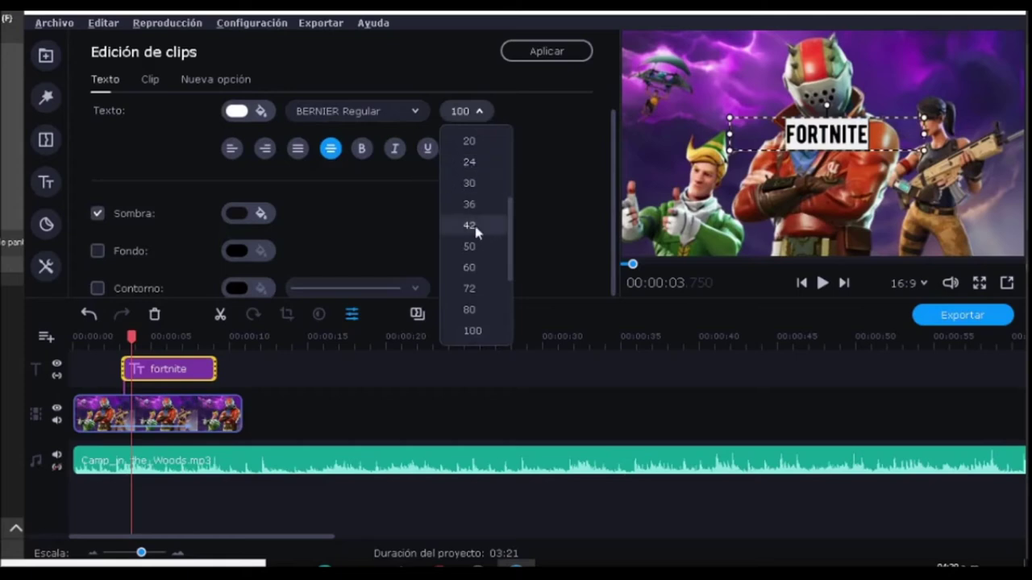
drag(511, 232, 507, 272)
click(487, 268)
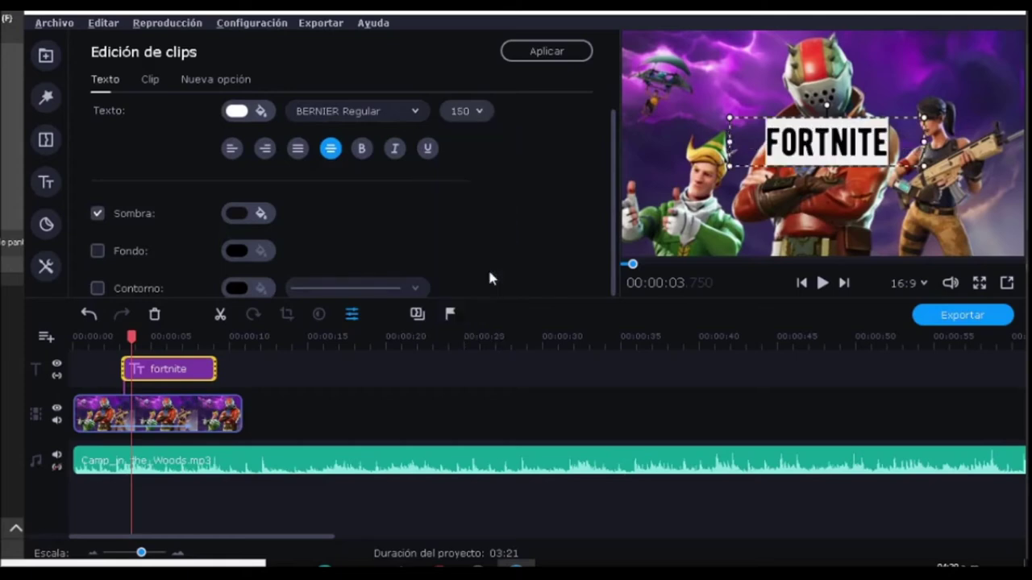
Enlarge the fortnite title's frame in the preview and reposition it over the central character
drag(733, 121, 654, 99)
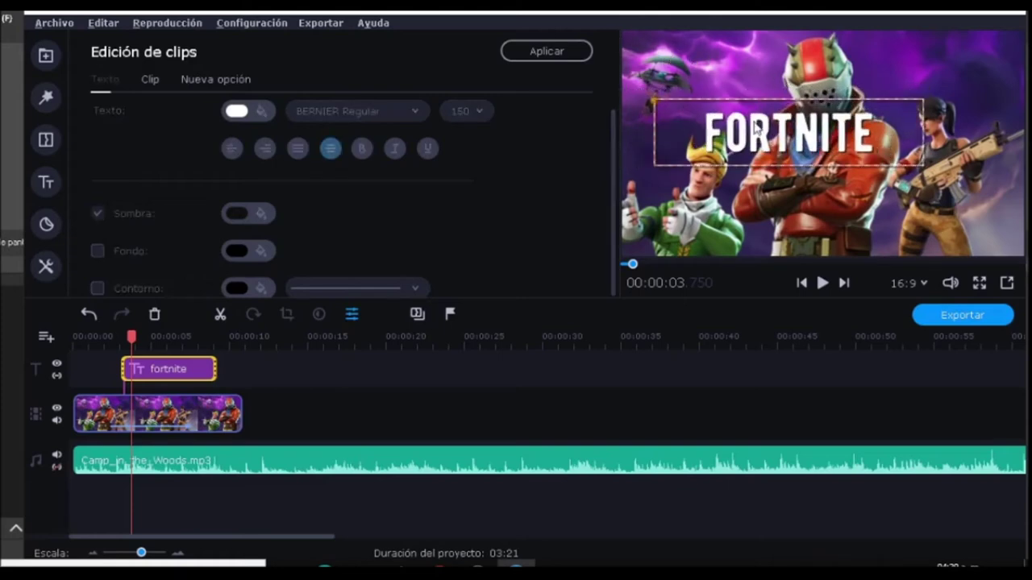
drag(756, 129, 776, 124)
click(683, 216)
Enable a blue background (Fondo) for the fortnite title and move the title slightly lower in the frame
click(774, 149)
double_click(774, 149)
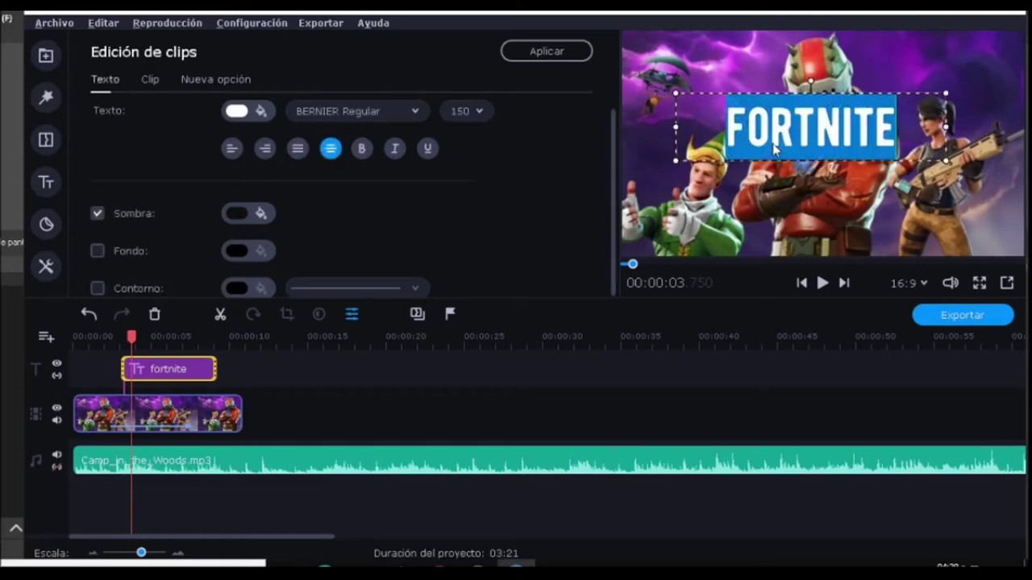
click(128, 248)
click(260, 251)
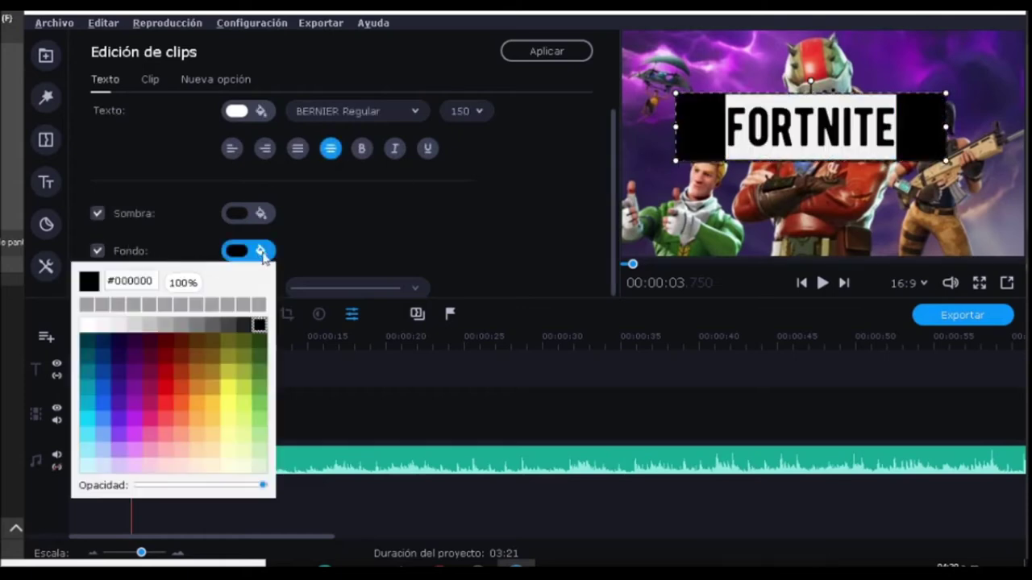
click(151, 343)
click(121, 358)
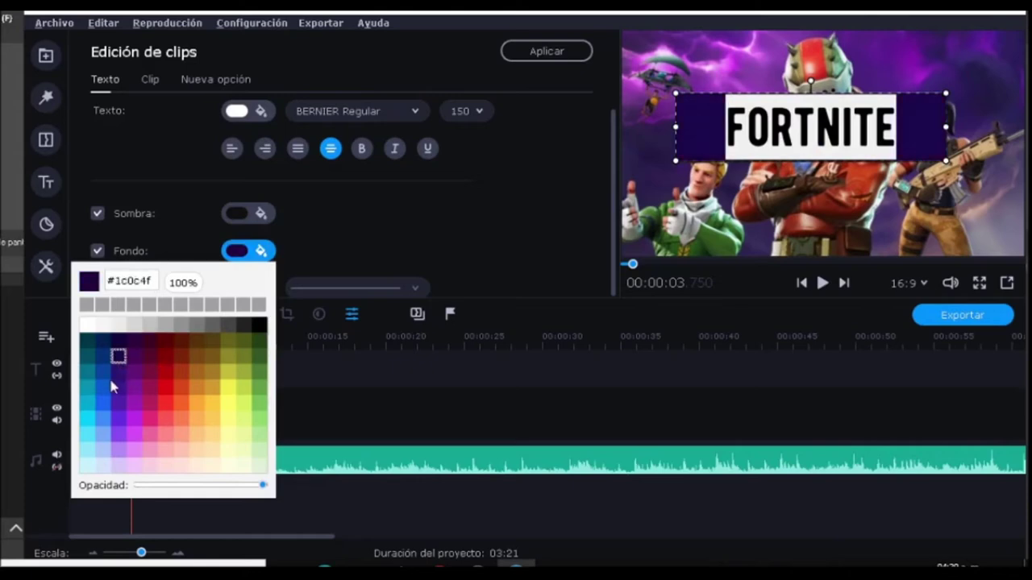
click(103, 387)
click(734, 224)
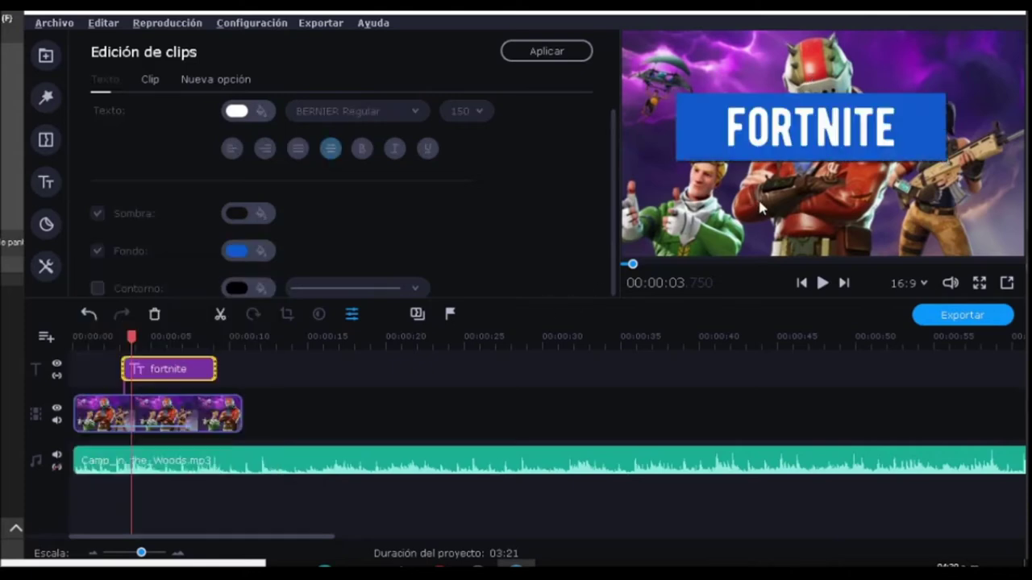
drag(734, 126, 723, 145)
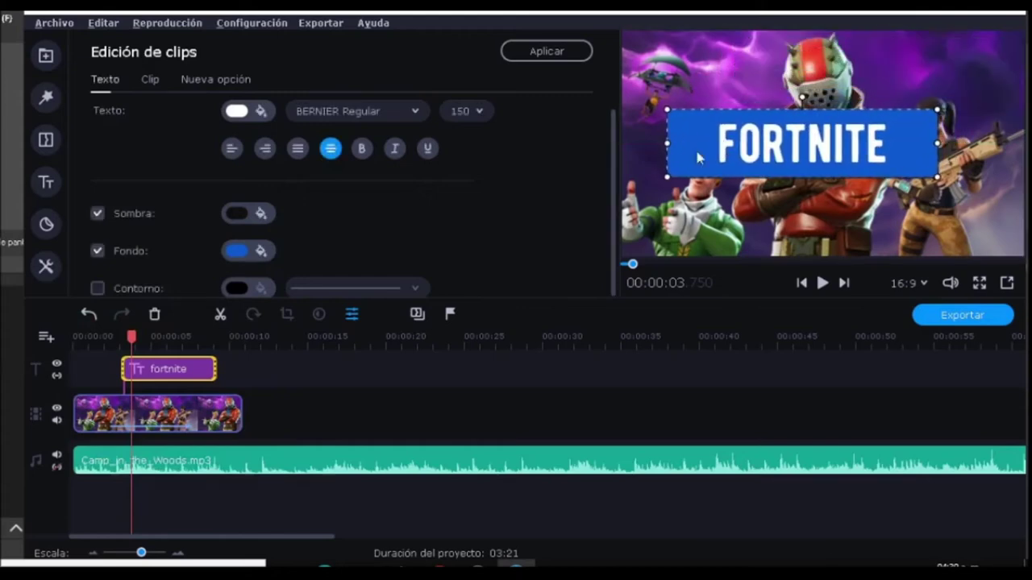
Enable the fortnite title's outline (Contorno) with the thinnest line, and move the title slightly to the right in the frame
click(121, 283)
click(362, 292)
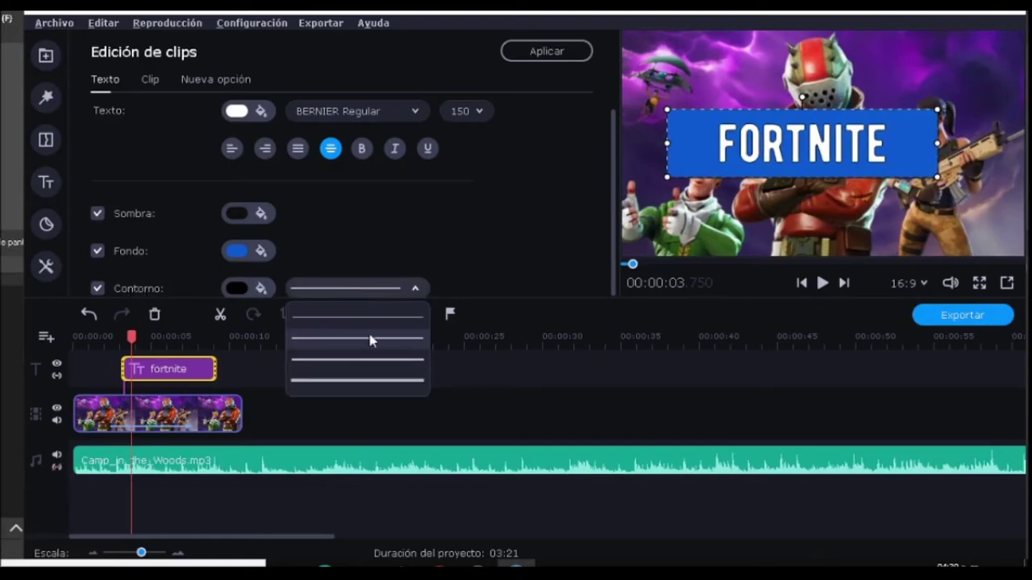
click(362, 318)
click(392, 293)
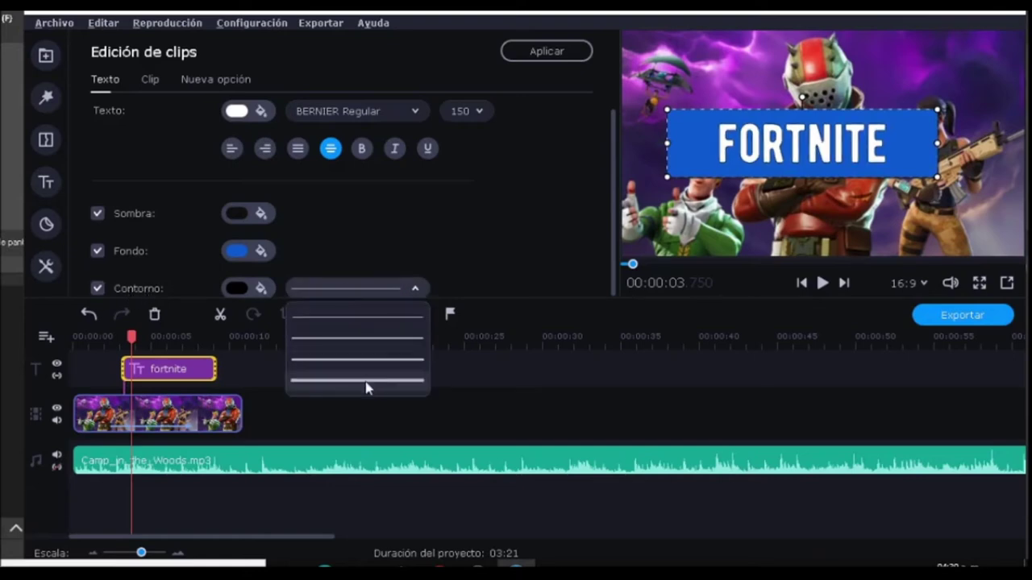
click(369, 380)
click(411, 288)
click(374, 316)
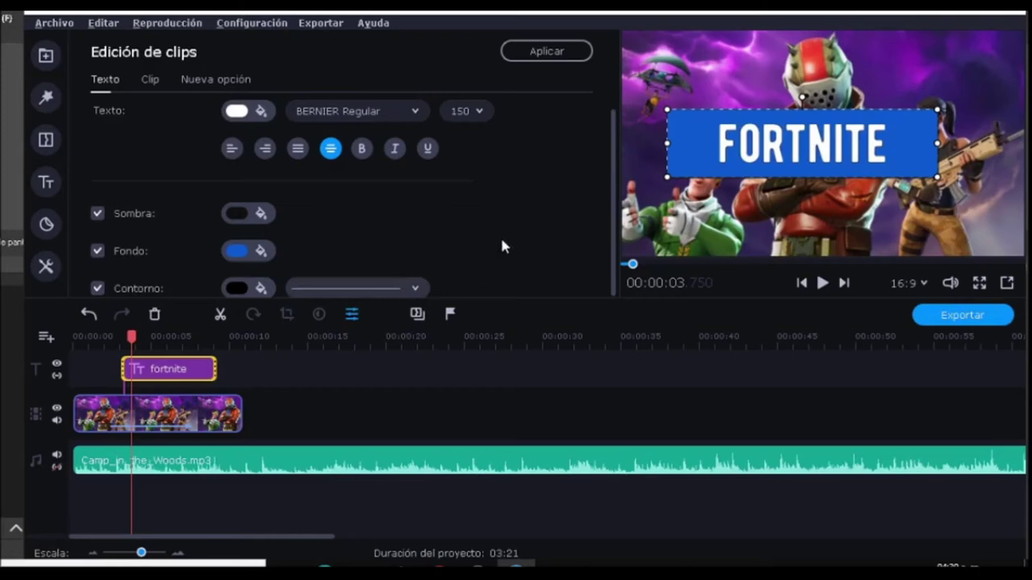
drag(783, 144, 795, 144)
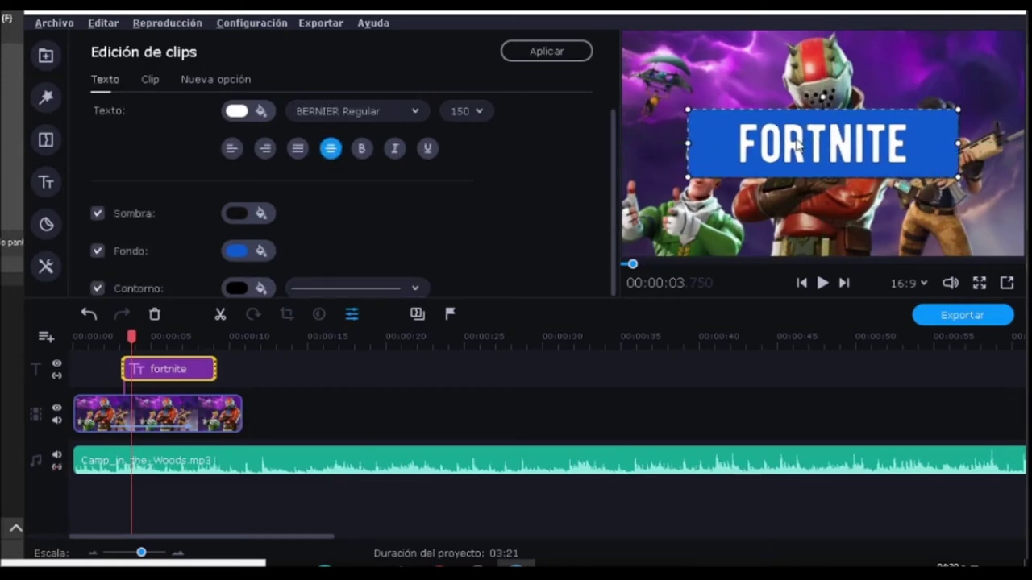
Add the Me gusta sticker at about 2.5 seconds, shrink it into the upper-left corner of the image, and preview it
click(46, 225)
drag(438, 217, 115, 395)
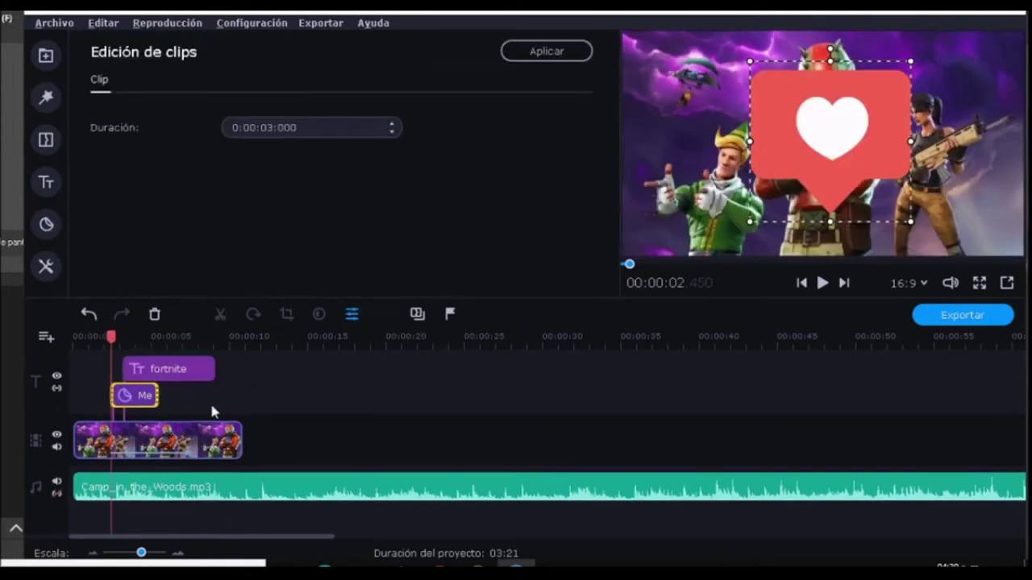
drag(750, 222, 675, 62)
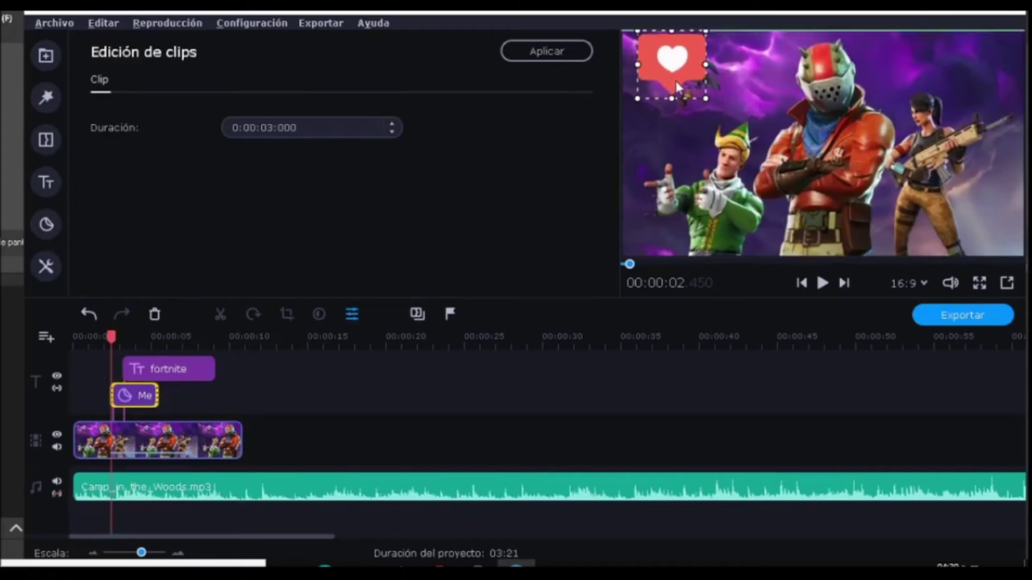
click(821, 283)
click(821, 283)
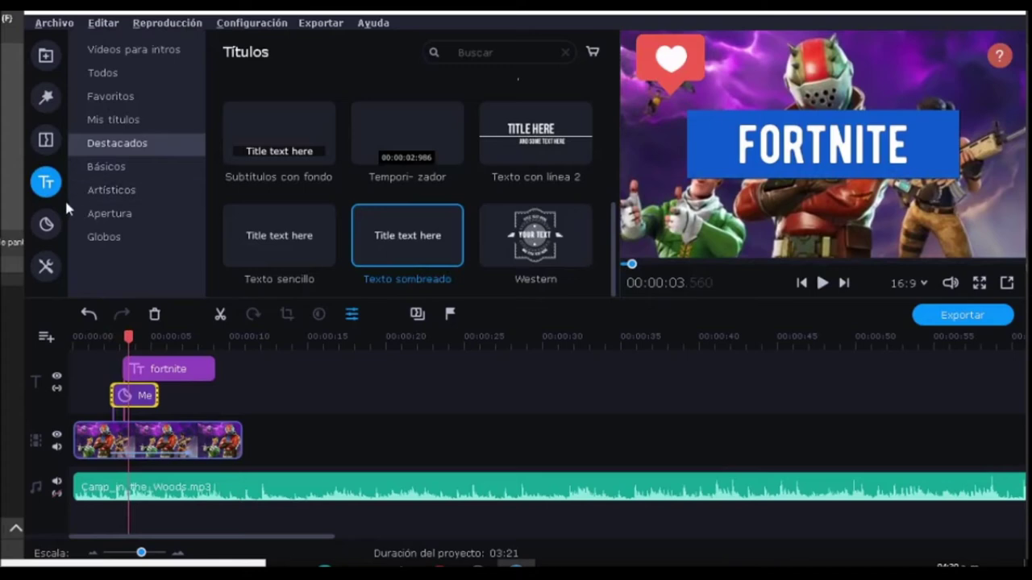
Add the :'D laughing emoji sticker to the title track at about 3 seconds
click(107, 168)
click(112, 191)
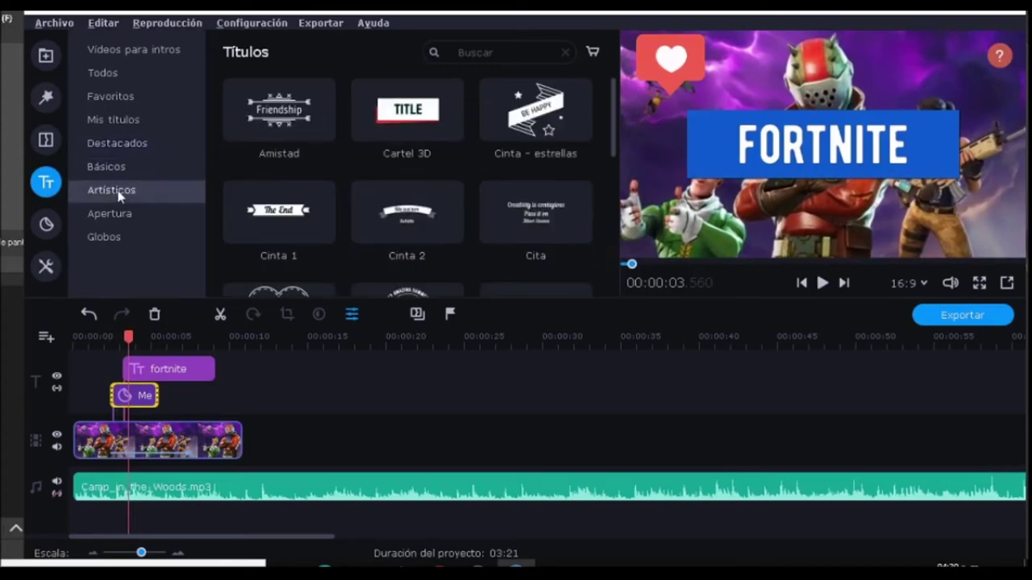
click(46, 224)
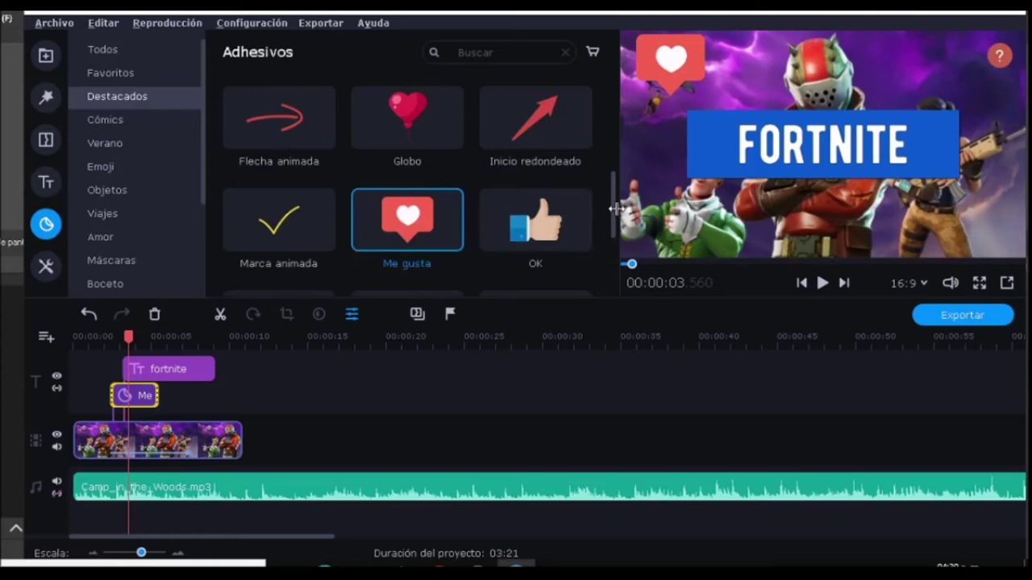
drag(616, 216, 611, 124)
drag(532, 113, 125, 349)
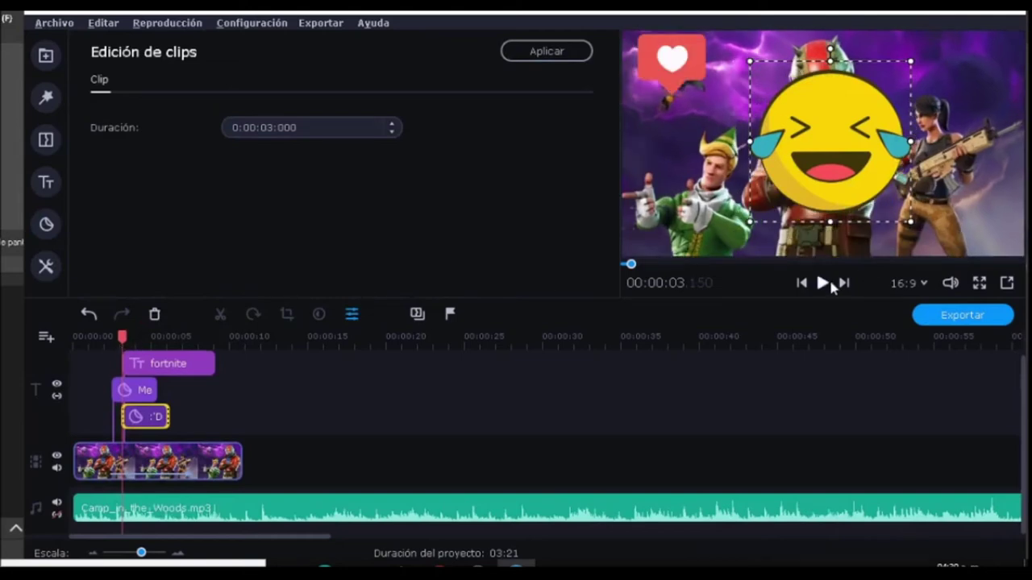
Preview the overlapping sticker and title, and move the fortnite title clip to start at about 7.5 seconds
click(823, 282)
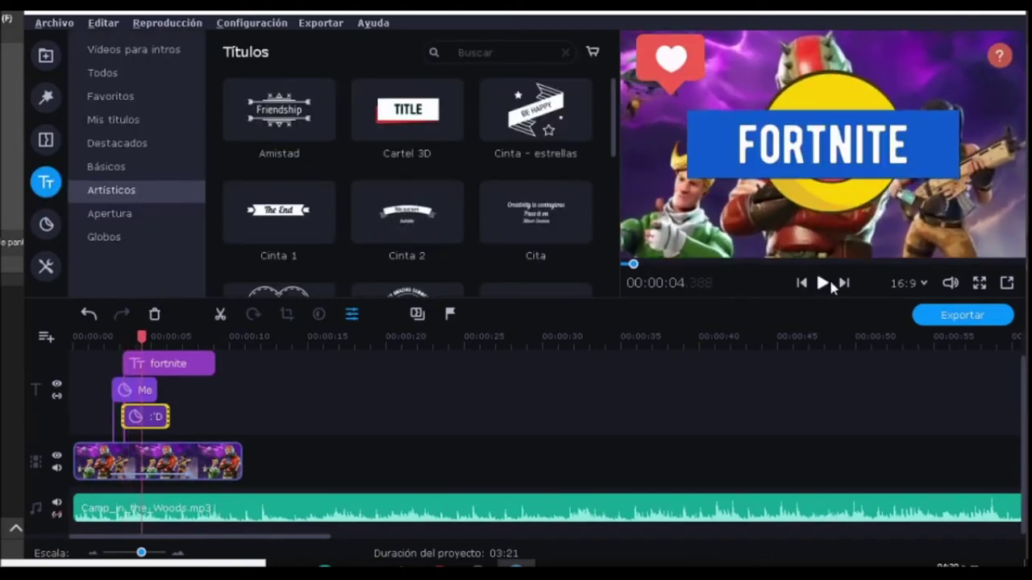
drag(146, 379, 220, 403)
click(139, 337)
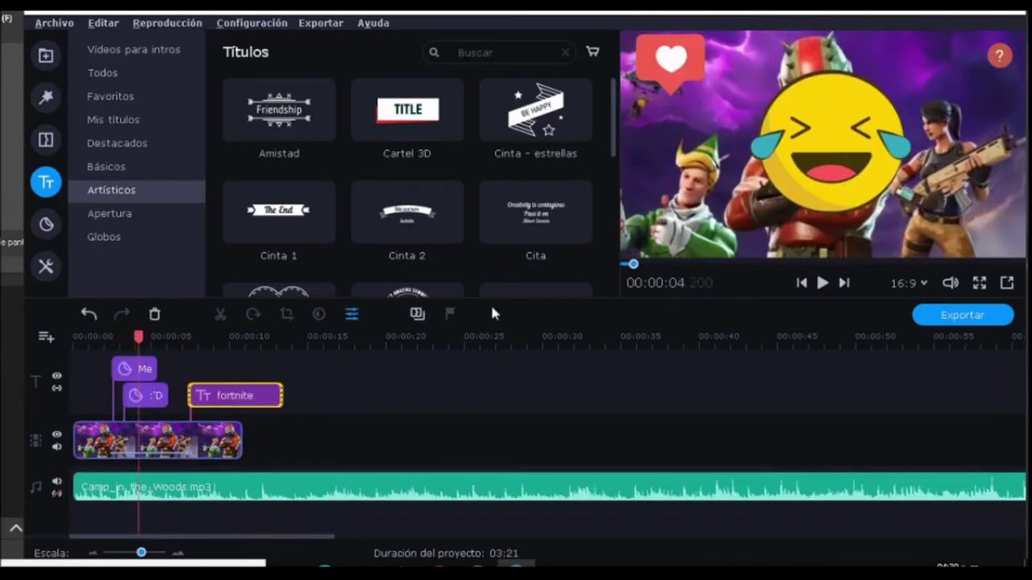
Shrink the :'D emoji sticker, position it over the central helmeted character's face, and preview the result
double_click(133, 397)
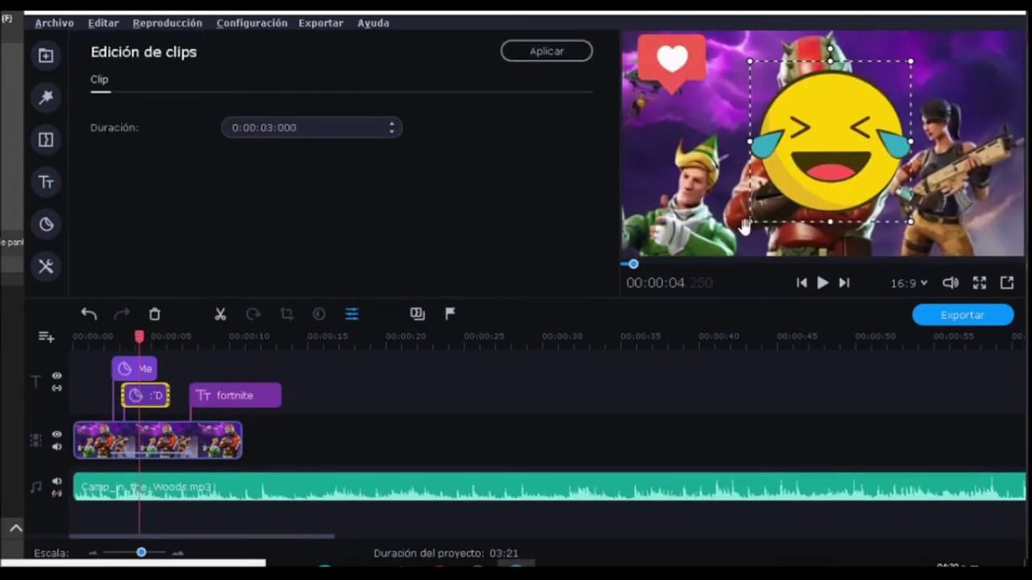
drag(747, 216, 834, 135)
drag(887, 105, 839, 105)
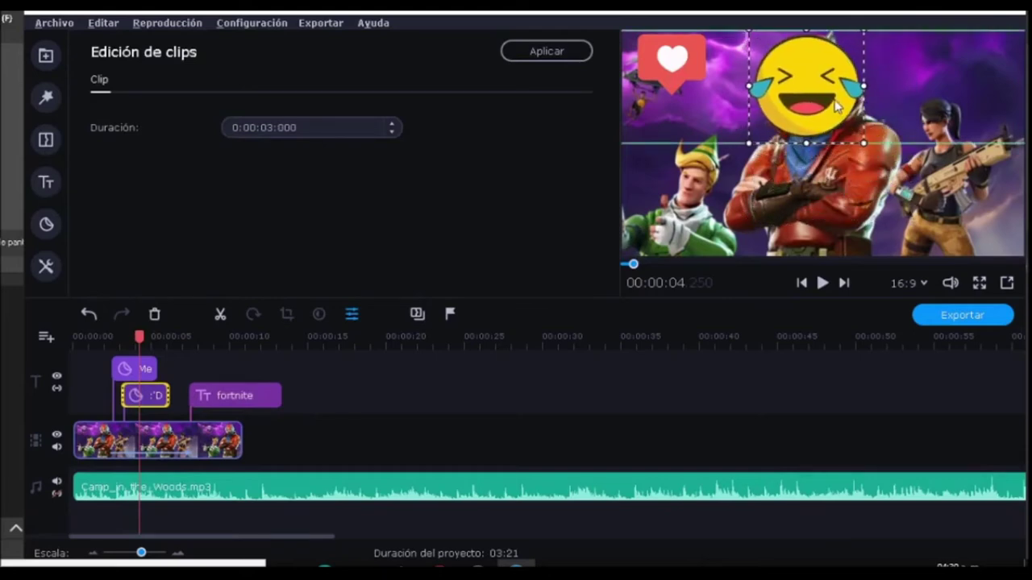
click(822, 283)
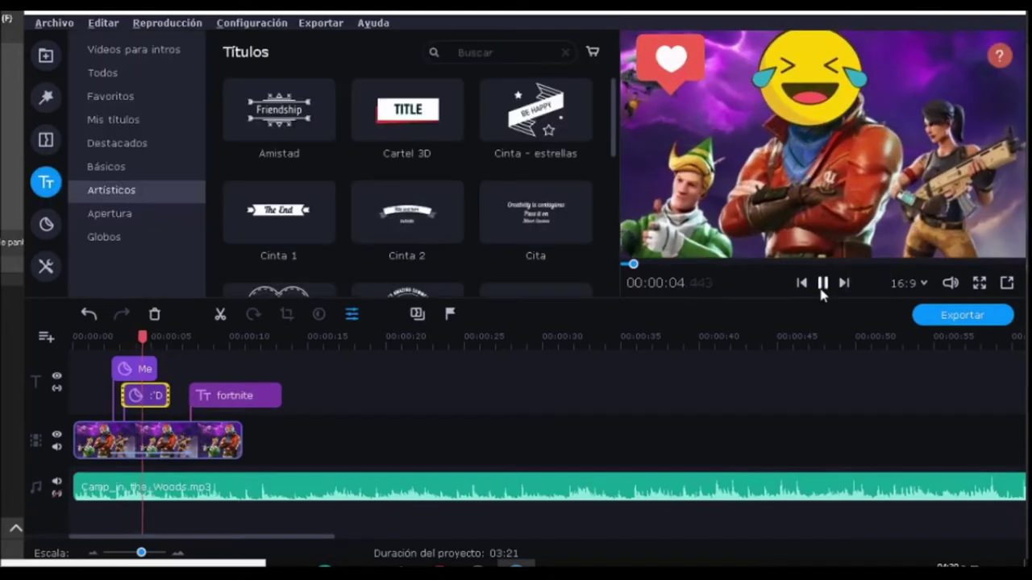
Stop the preview and browse the sticker categories from Destacados through Máscaras, plus the Artísticos title presets
click(822, 290)
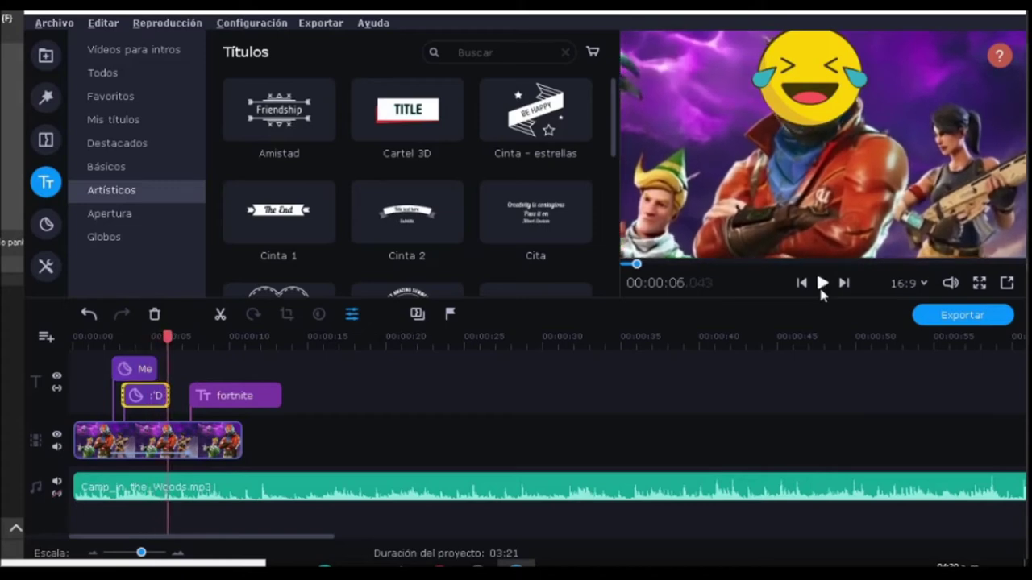
click(46, 224)
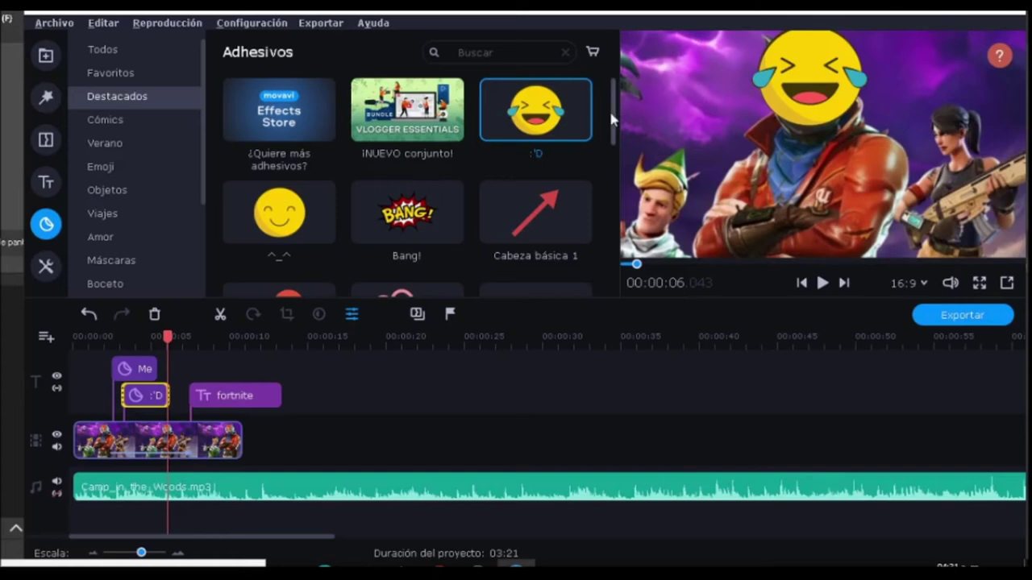
drag(610, 111, 609, 173)
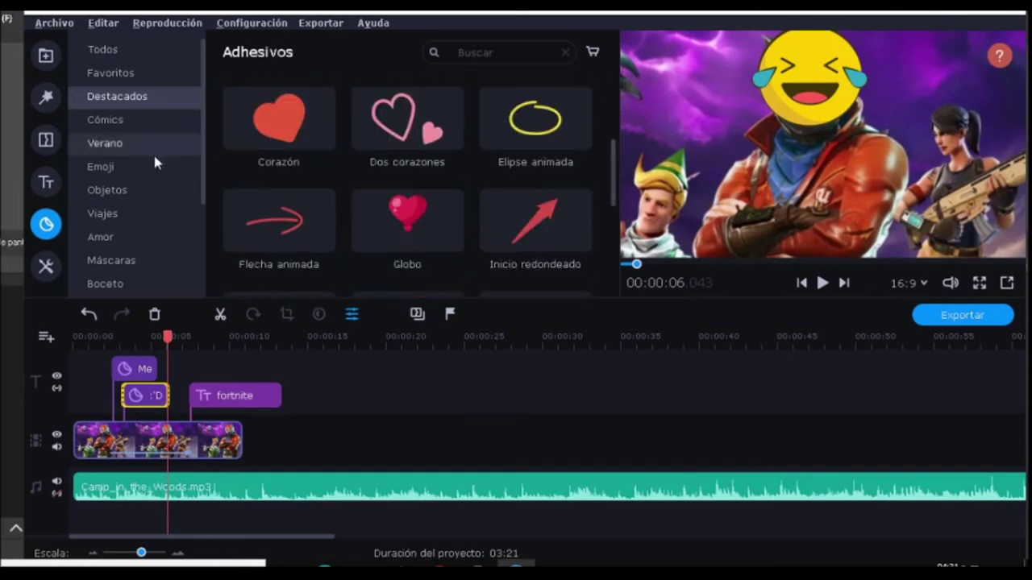
click(139, 121)
click(134, 144)
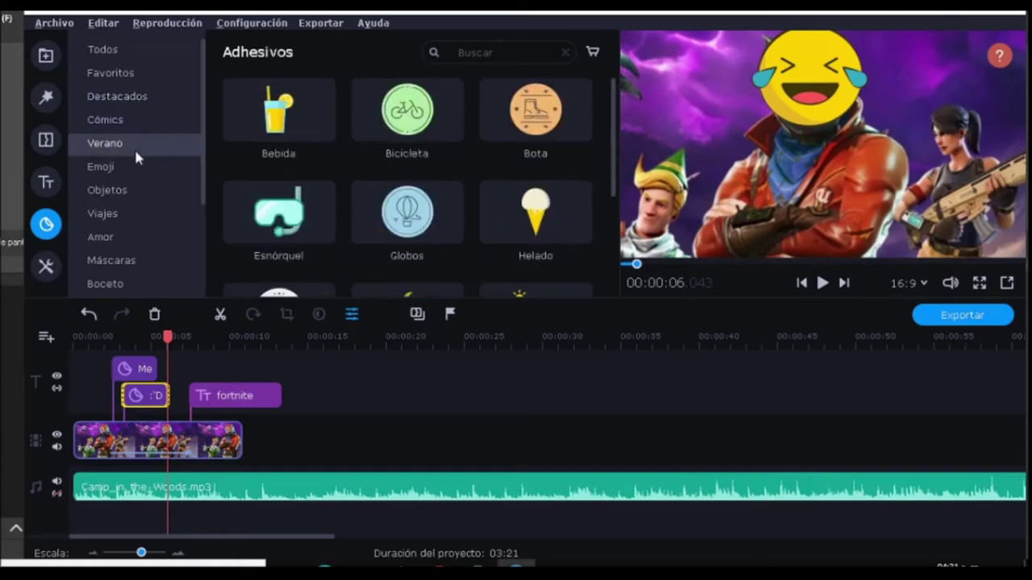
click(139, 171)
click(136, 235)
click(143, 190)
click(145, 167)
click(148, 240)
click(147, 262)
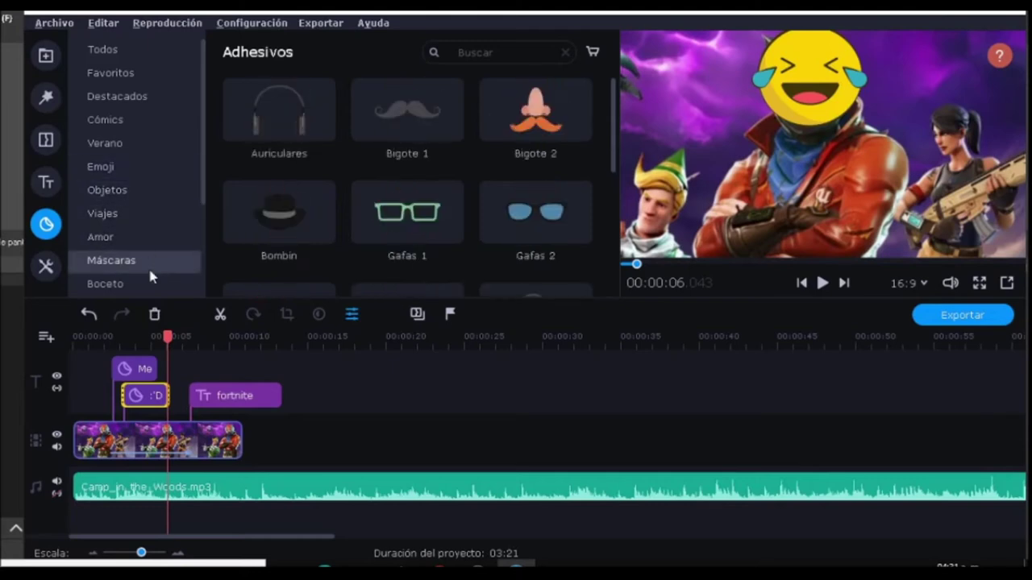
click(46, 182)
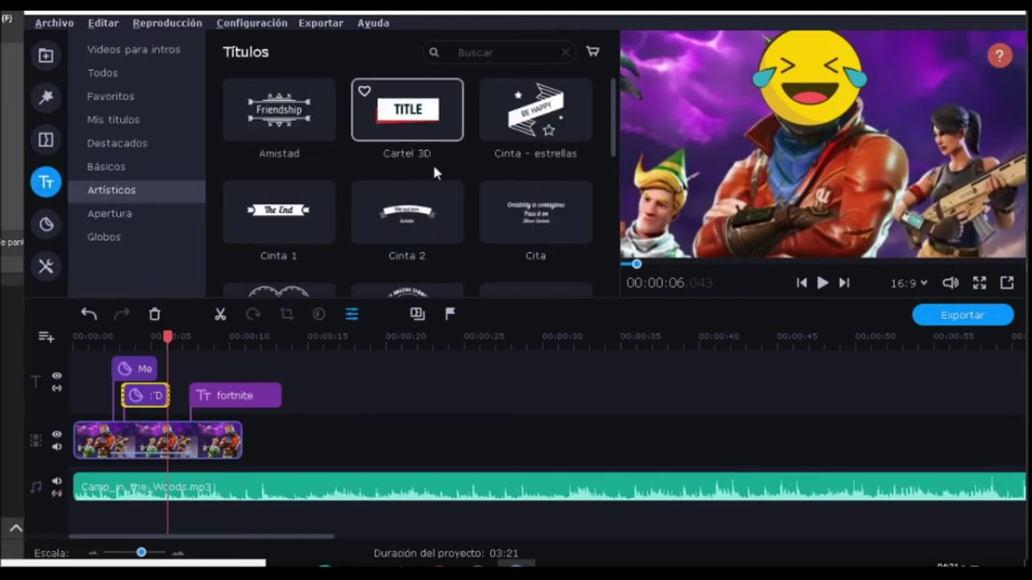
drag(615, 123, 612, 168)
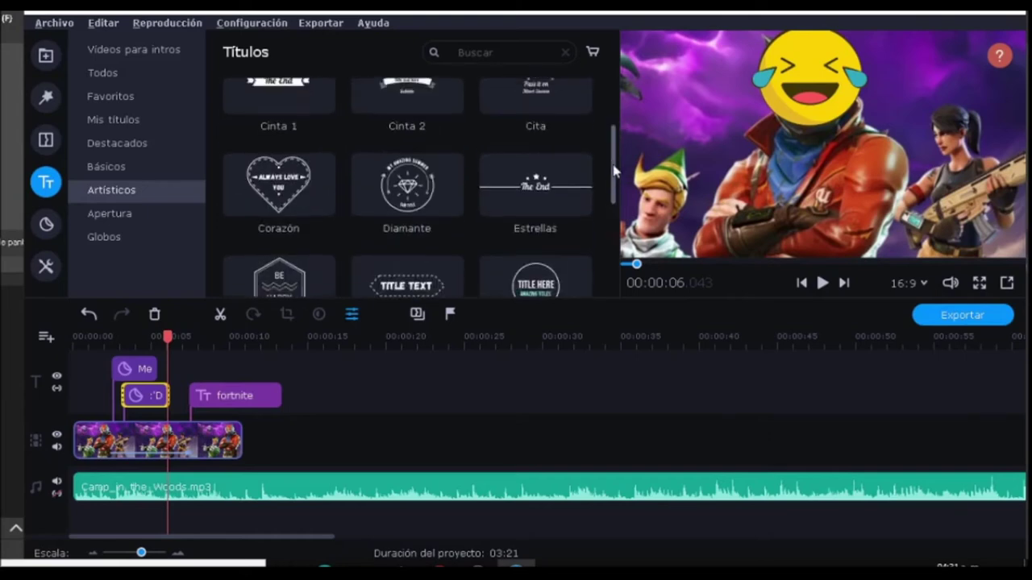
Apply the Mosaico de vidrio filter from the featured filters to the image clip and preview it
click(46, 98)
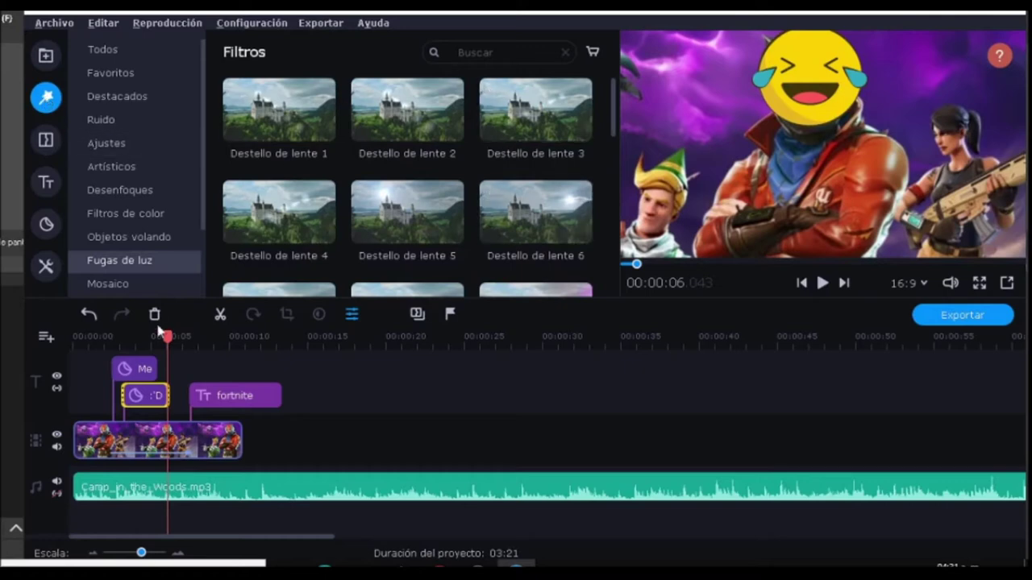
click(128, 72)
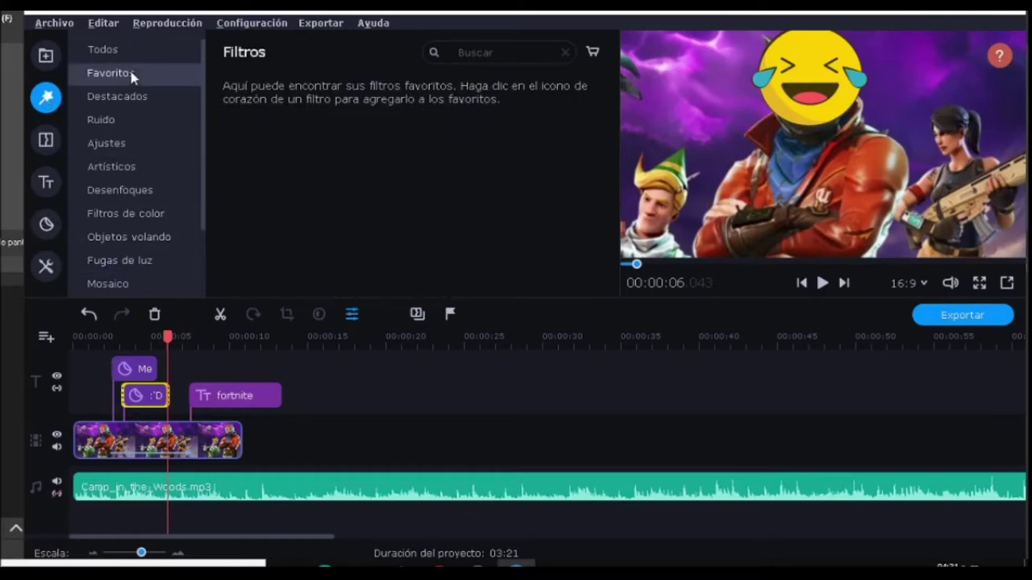
click(133, 95)
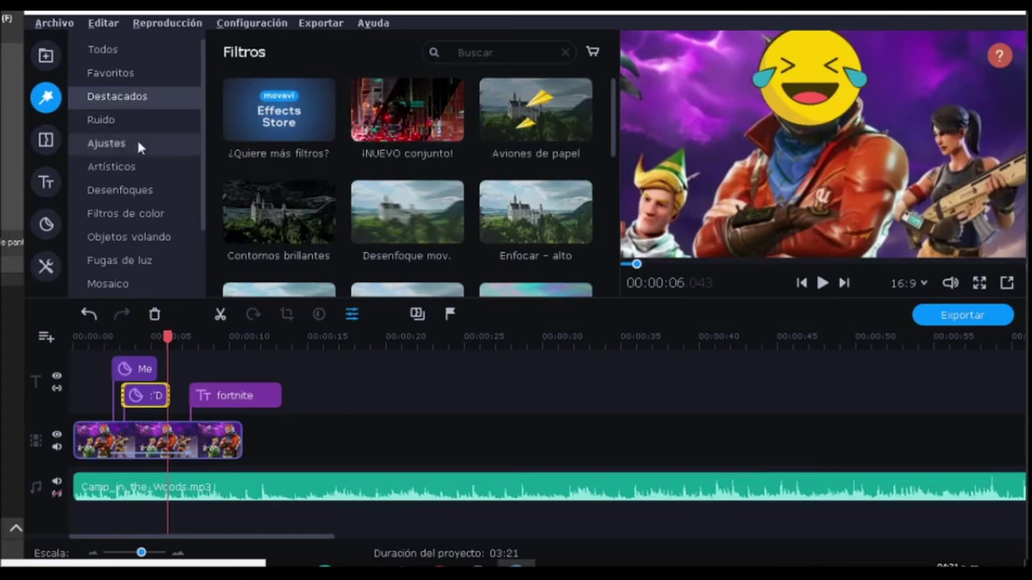
drag(615, 131, 617, 242)
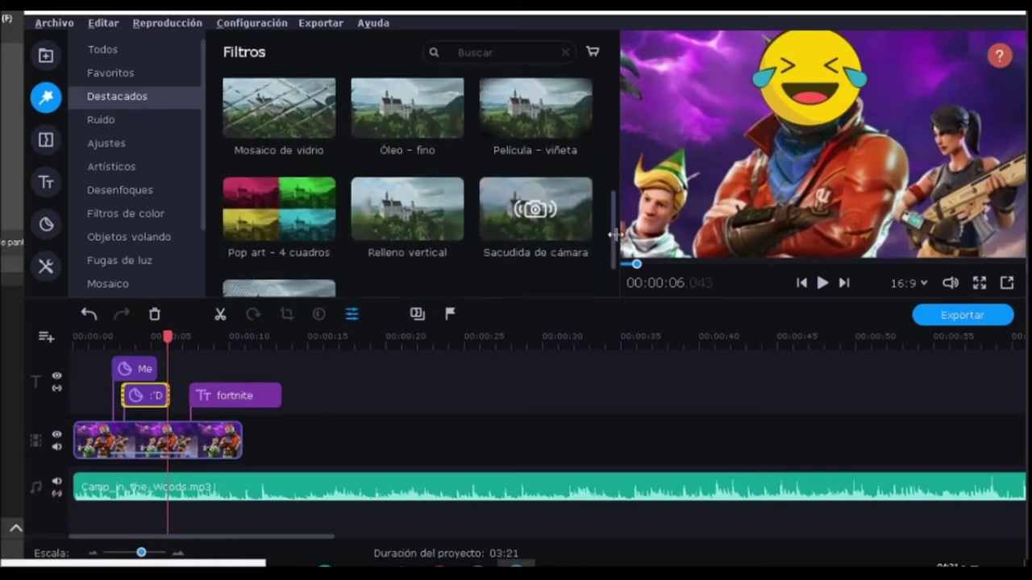
drag(280, 113, 108, 429)
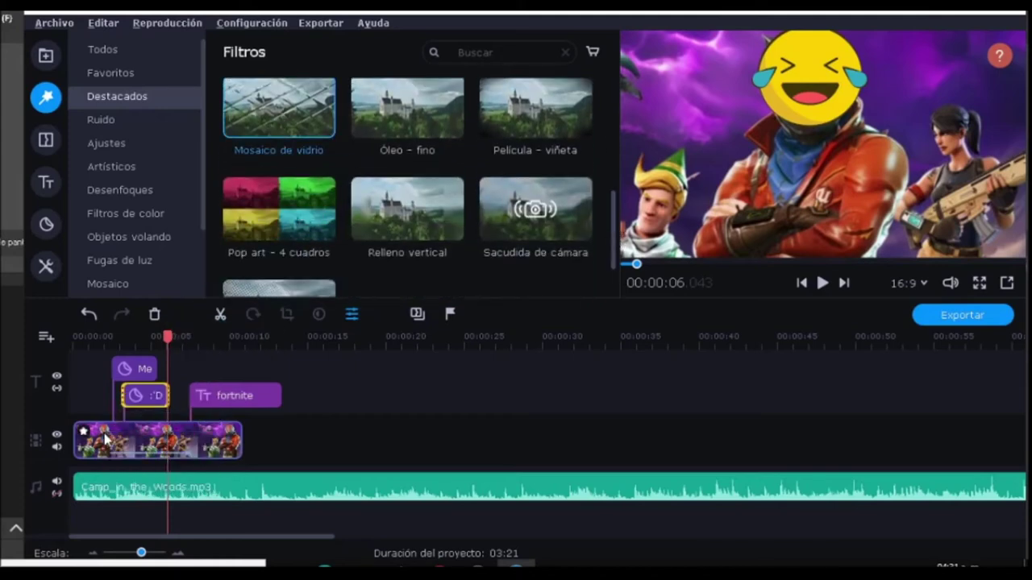
click(823, 285)
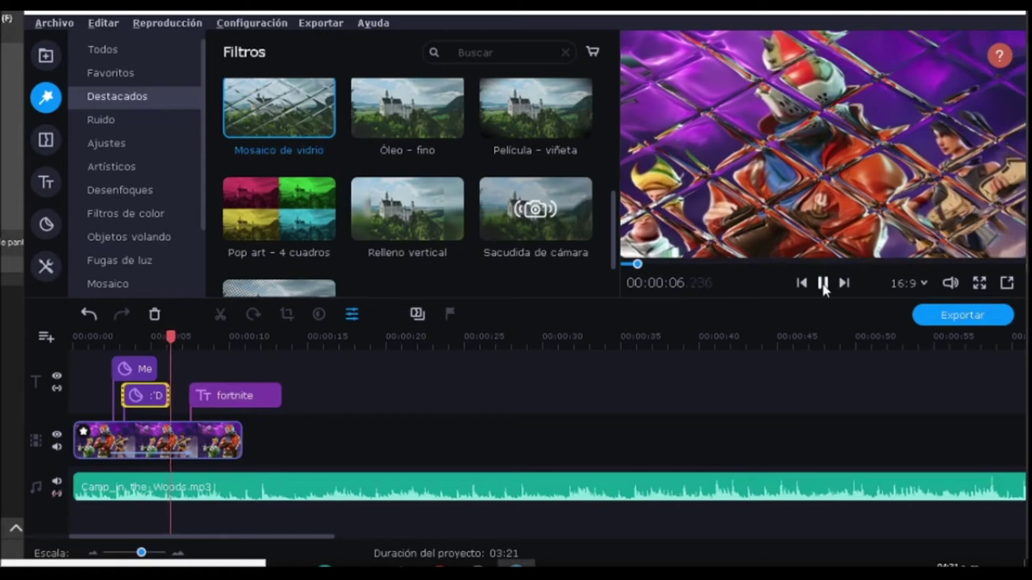
key(space)
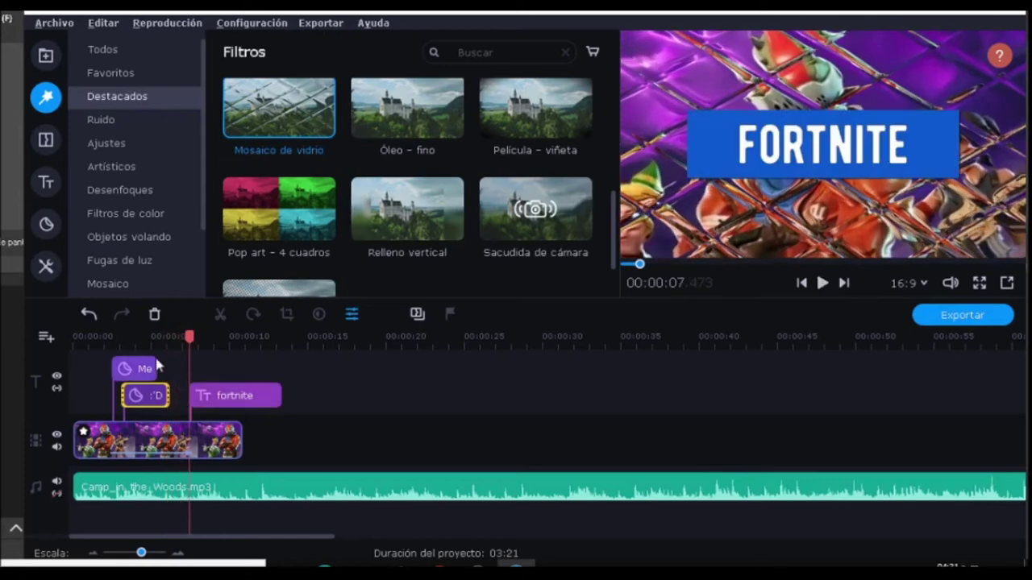
Inspect the effects applied to the image clip and undo the Mosaico de vidrio filter
click(84, 438)
right_click(83, 438)
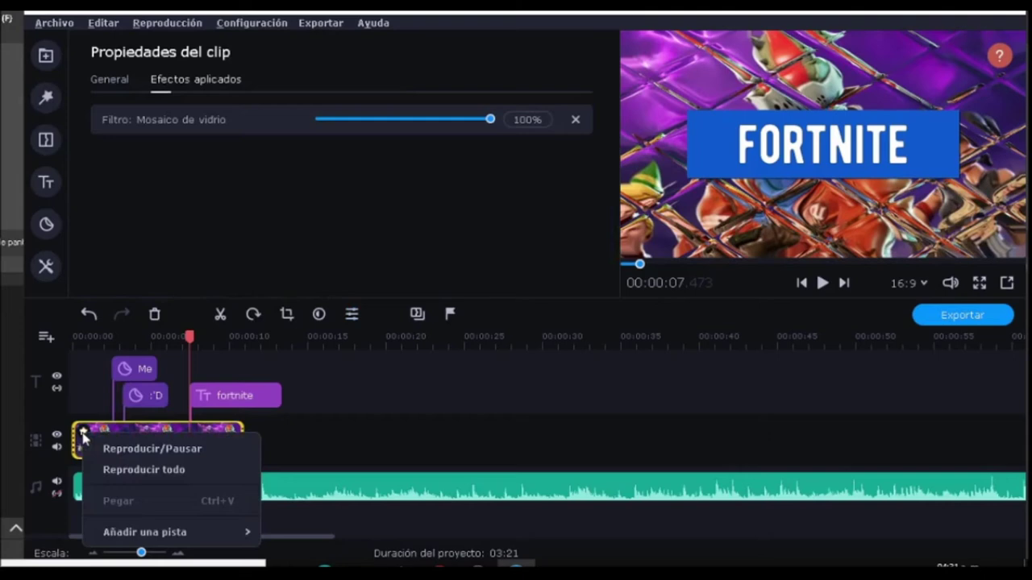
click(282, 427)
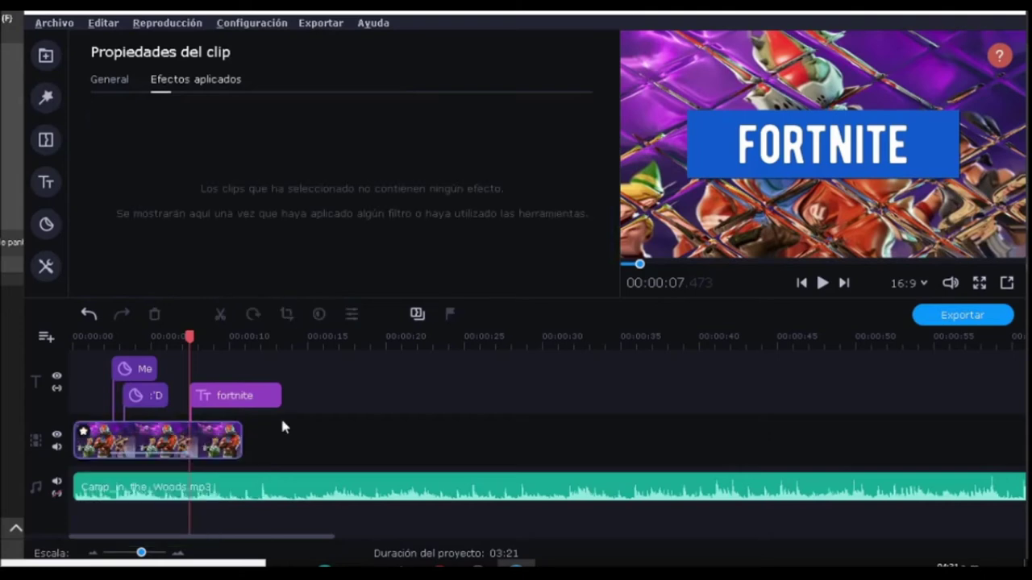
click(90, 316)
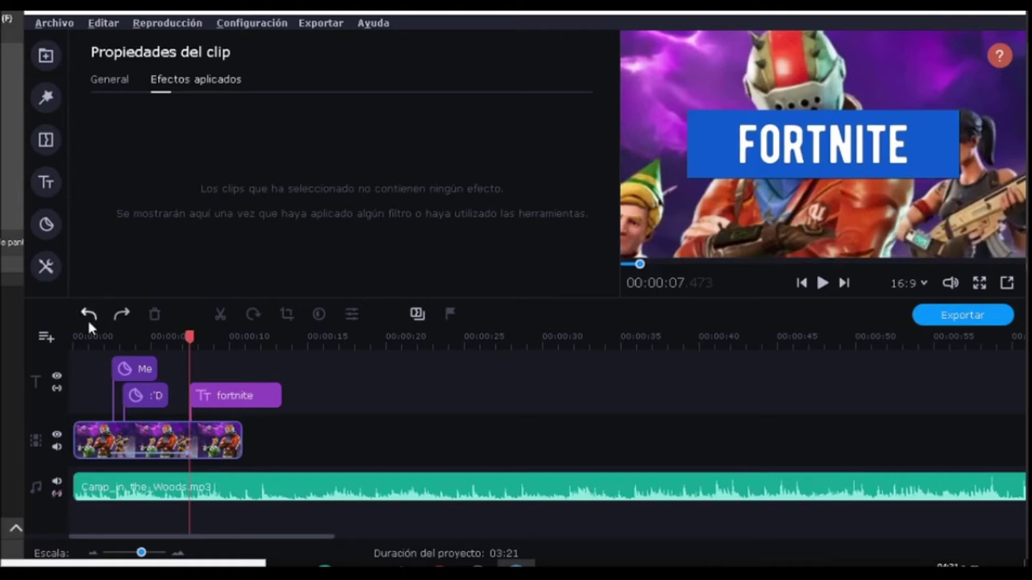
Apply the Ruido - B/N alto noise filter to the image clip and preview it
click(46, 55)
click(44, 96)
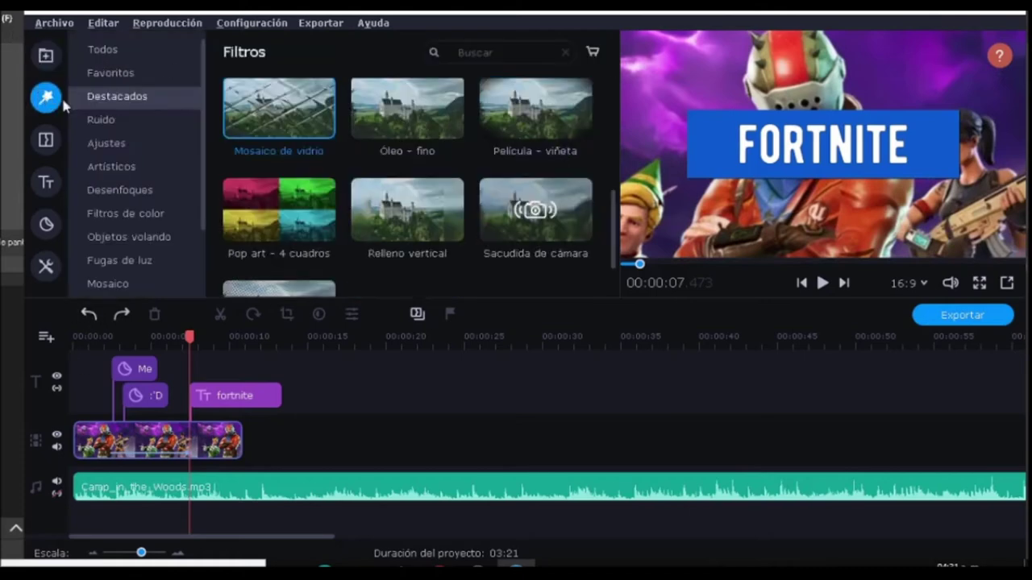
click(122, 119)
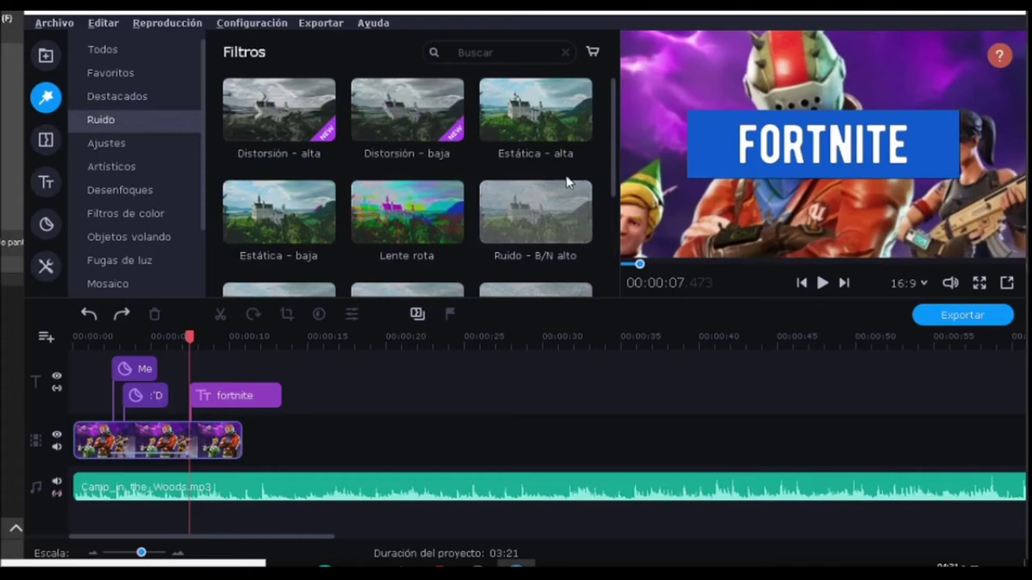
drag(556, 207, 129, 433)
click(822, 283)
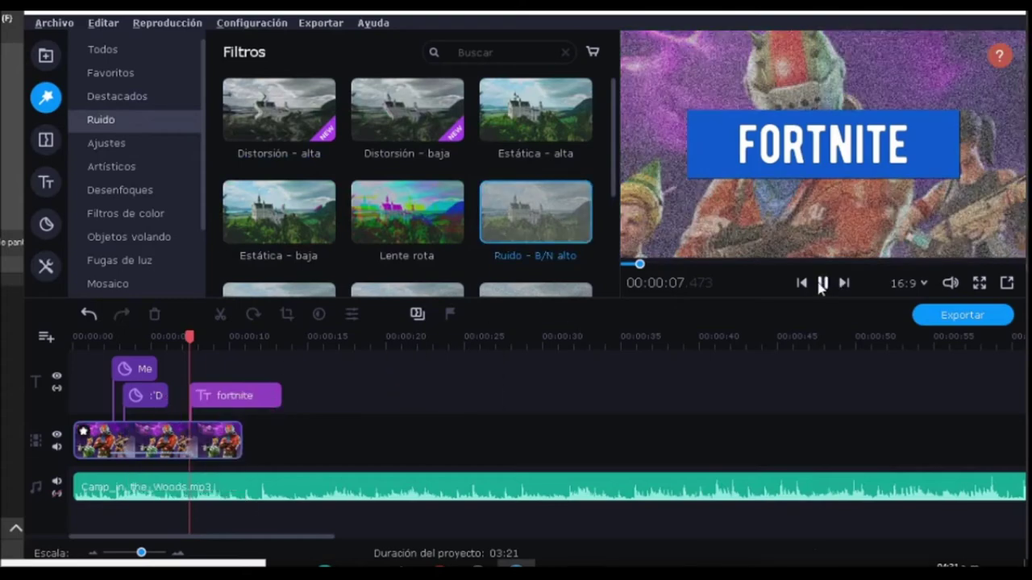
click(822, 283)
Apply the Boceto artistic filter to the image clip, preview it, and undo both the Boceto and Ruido - B/N alto filters
drag(615, 129, 611, 230)
click(119, 143)
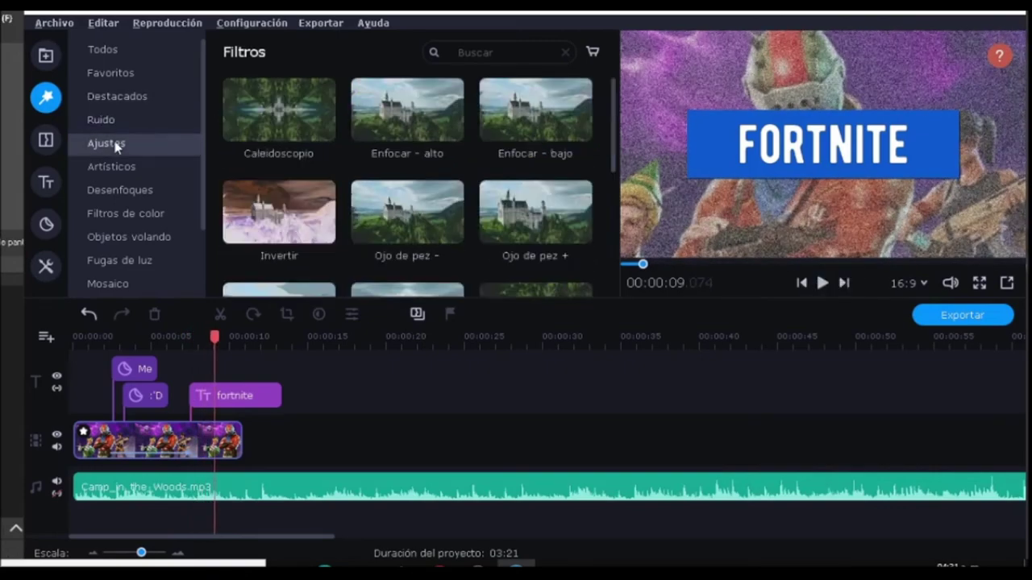
drag(615, 141, 620, 105)
click(147, 192)
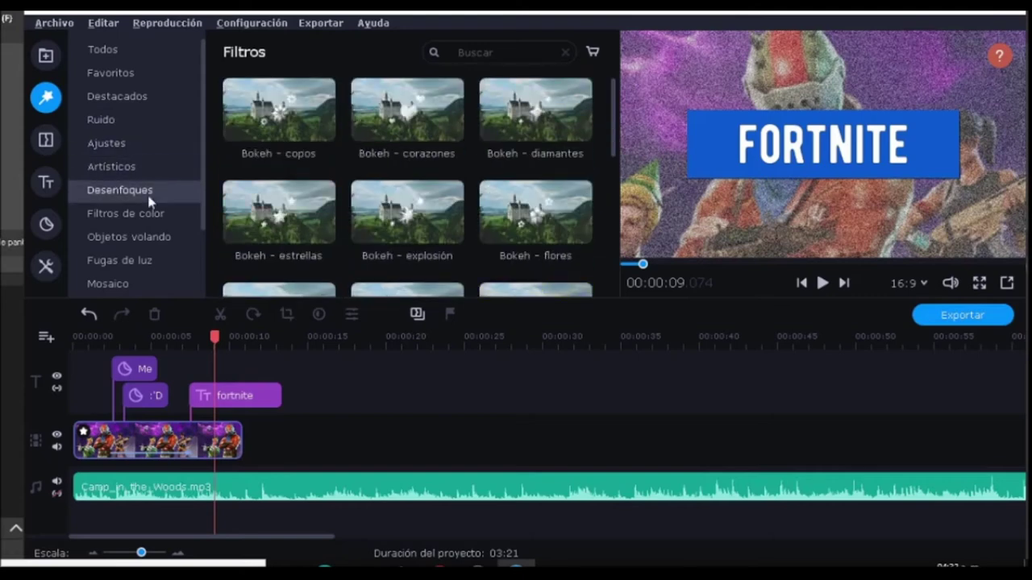
click(133, 169)
mouse_move(242, 127)
mouse_down()
mouse_move(223, 215)
mouse_move(151, 376)
mouse_move(108, 435)
mouse_up()
click(823, 283)
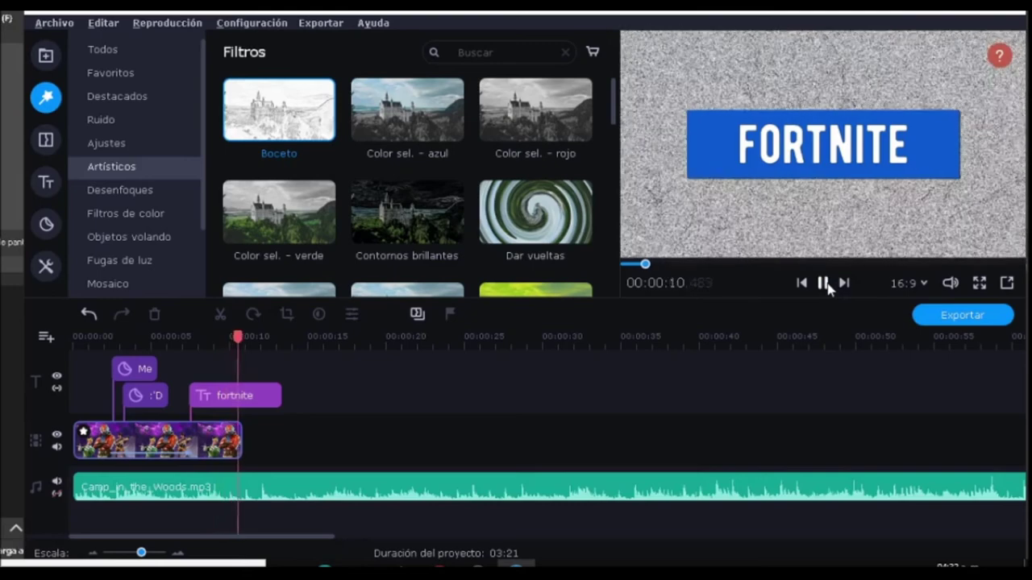
click(823, 283)
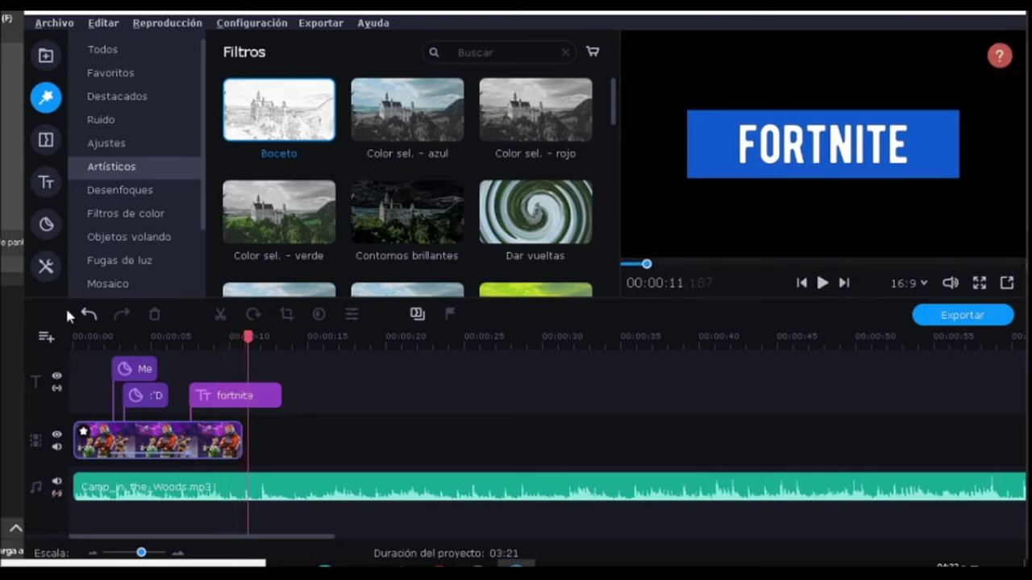
click(100, 336)
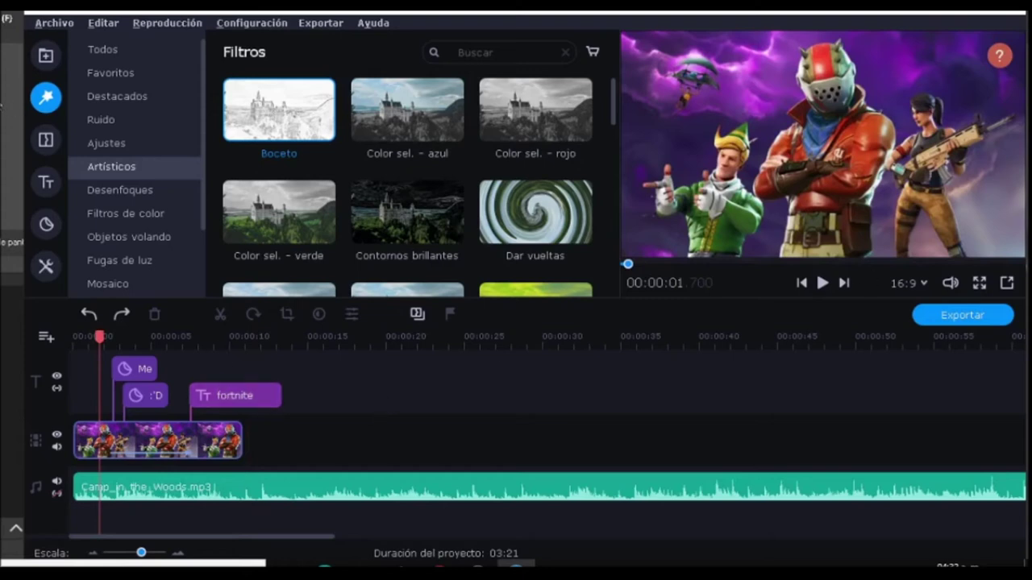
Add the Texto sombreado title from the featured titles to the title track, starting at about 10.9 seconds
click(45, 183)
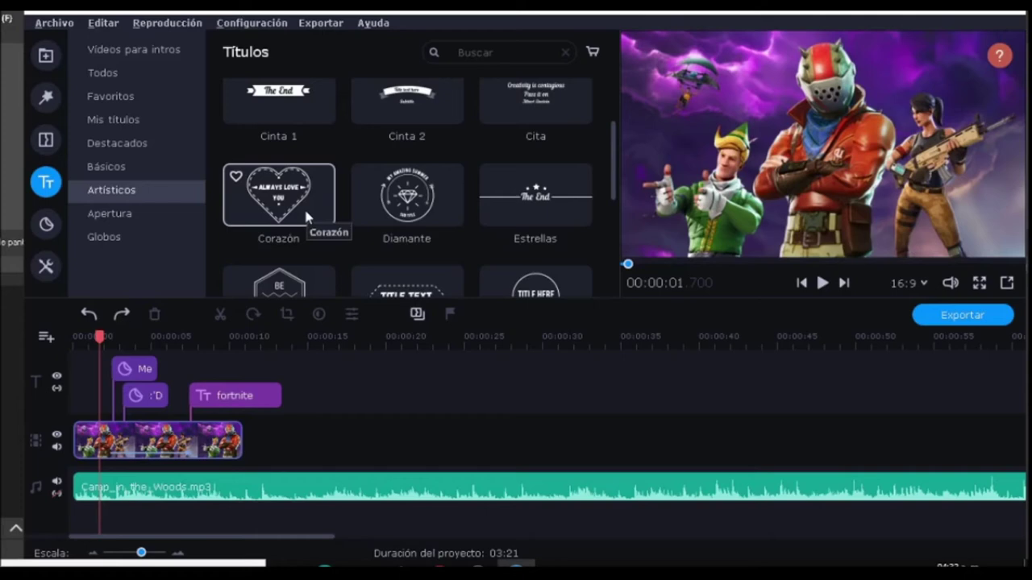
drag(610, 193, 618, 295)
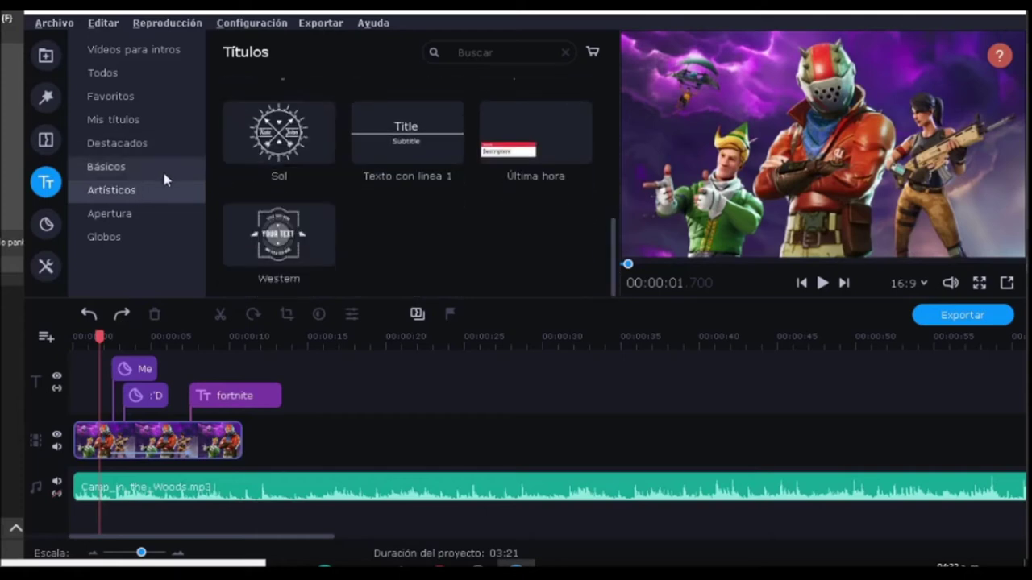
click(143, 144)
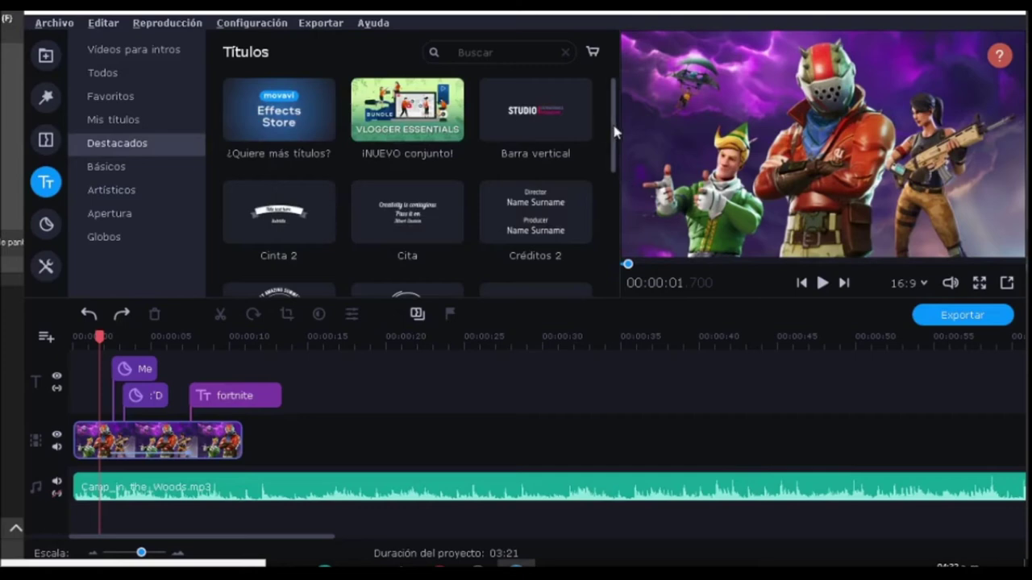
drag(614, 132, 613, 292)
drag(421, 237, 291, 395)
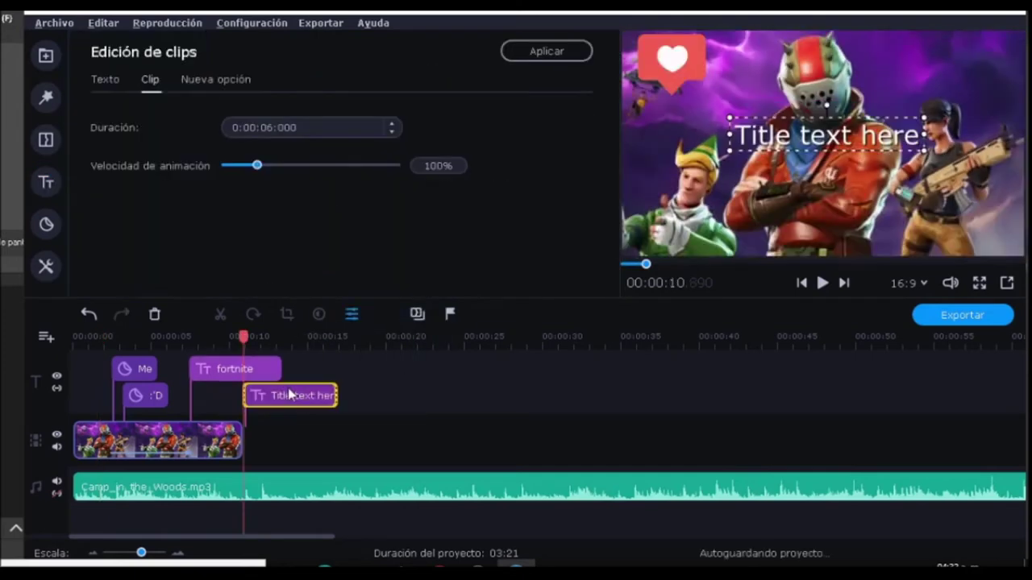
Extend the image clip to about 37.65 seconds and trim the fortnite title's end to where the Texto sombreado title starts
drag(235, 453, 655, 428)
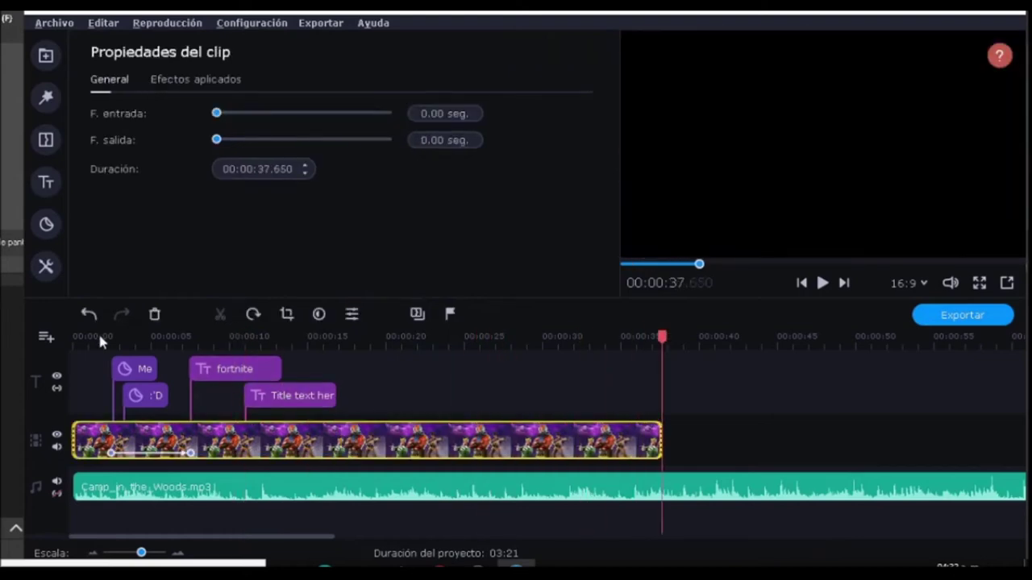
click(242, 337)
click(263, 369)
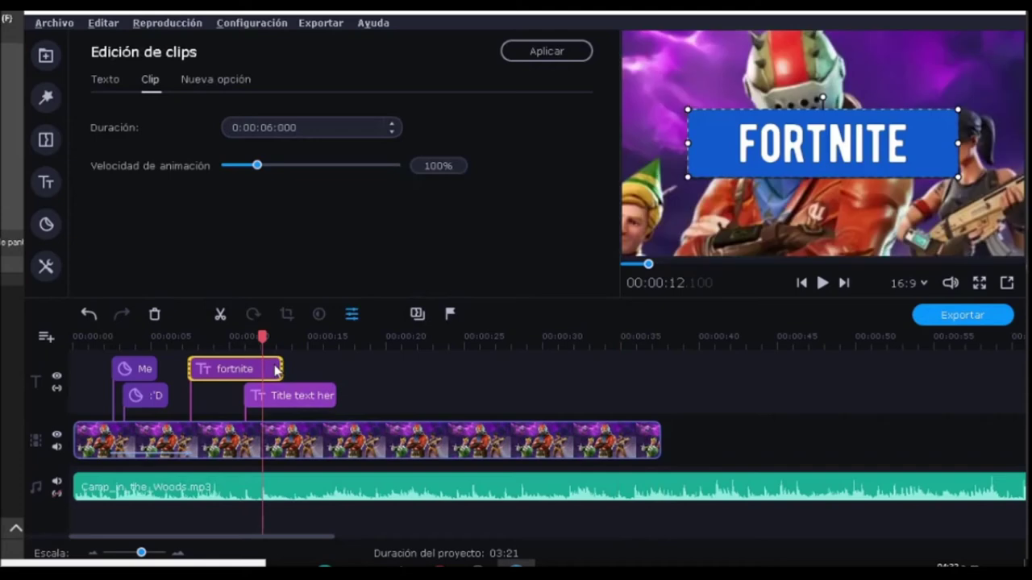
drag(278, 369, 244, 369)
Split the Texto sombreado title clip at about 11.9 seconds
click(260, 339)
click(261, 397)
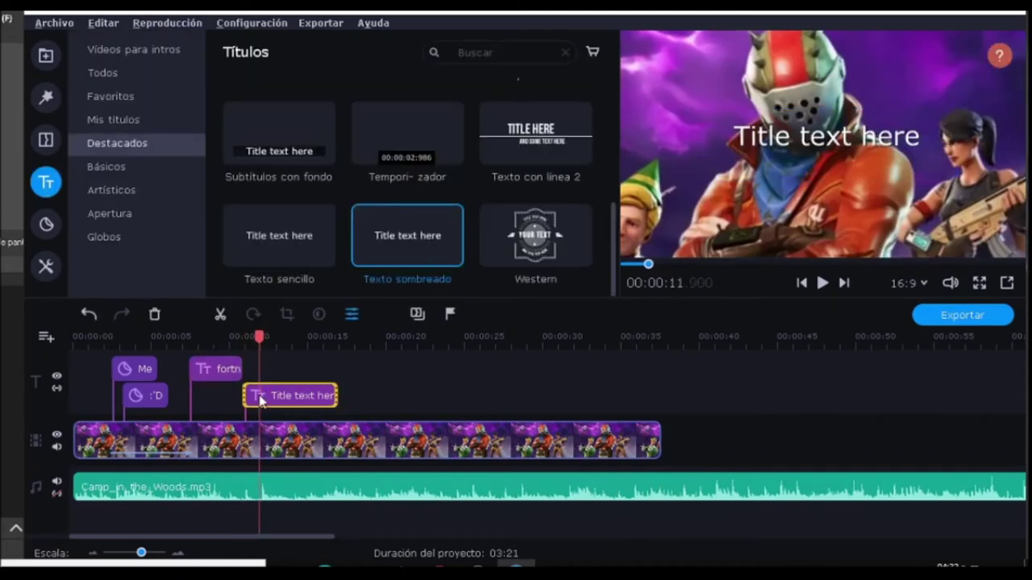
right_click(260, 398)
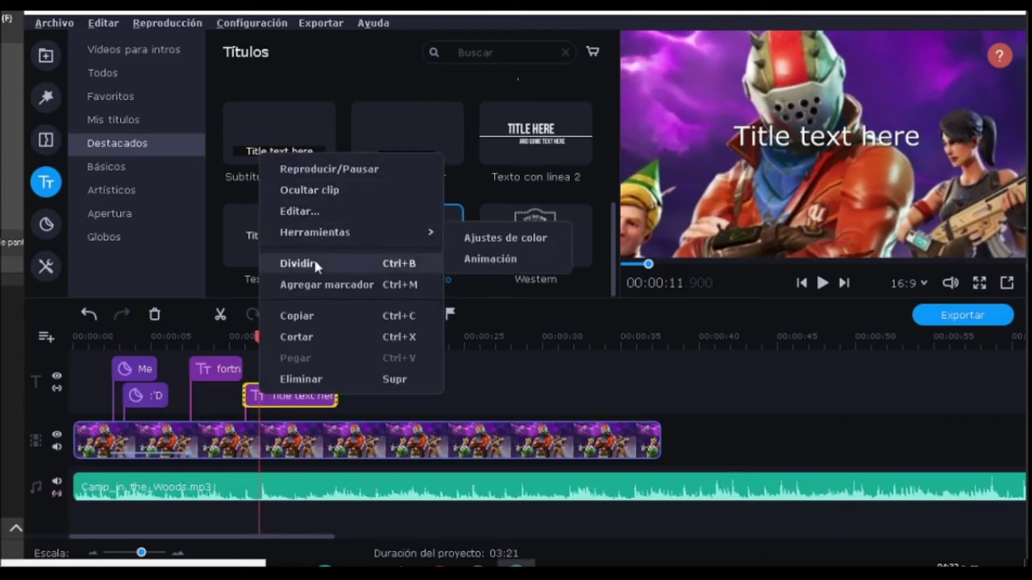
click(313, 259)
Change the text of the title piece after the split at about 11.9 seconds to 1
double_click(274, 396)
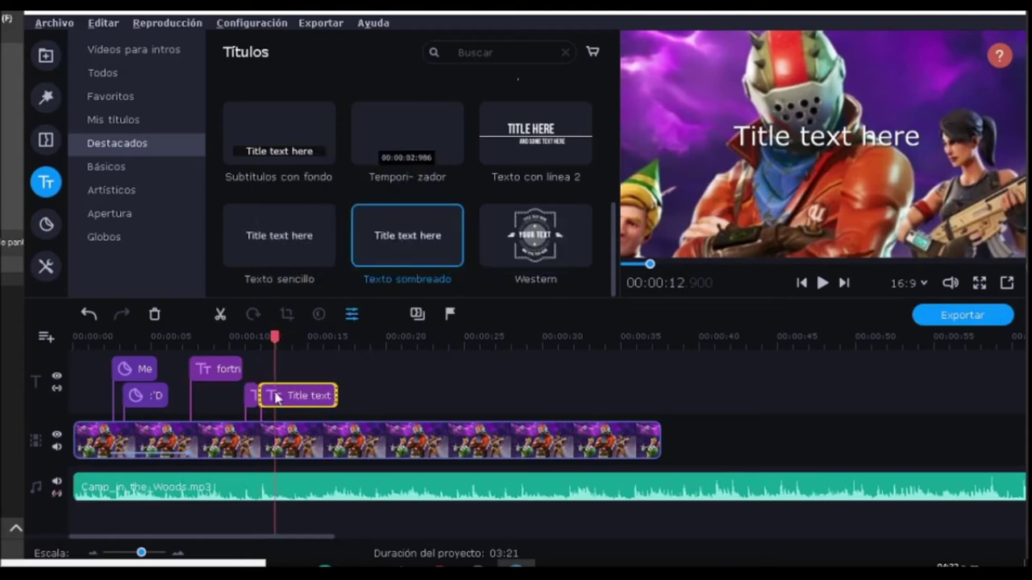
double_click(780, 145)
text(1)
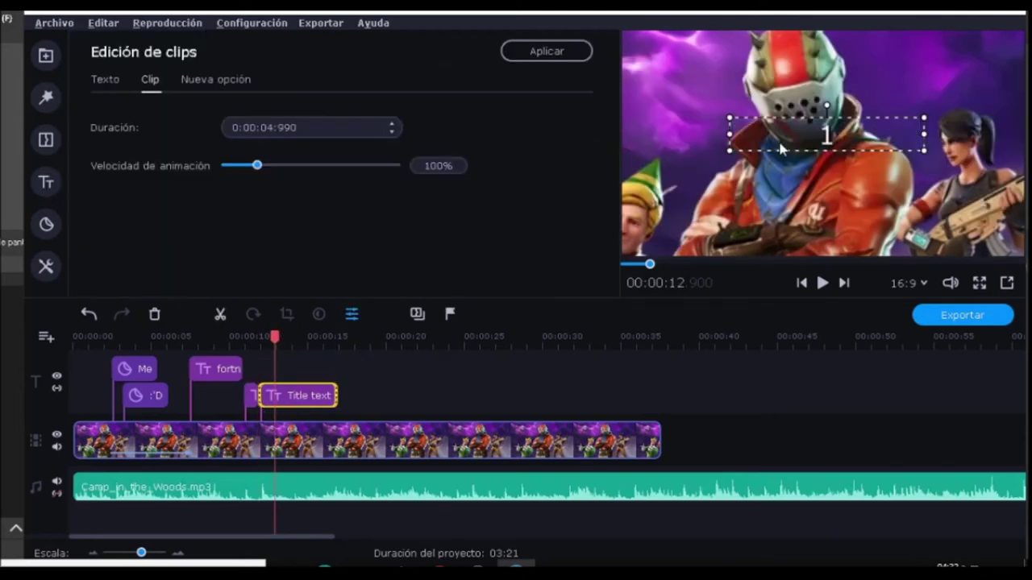
click(777, 191)
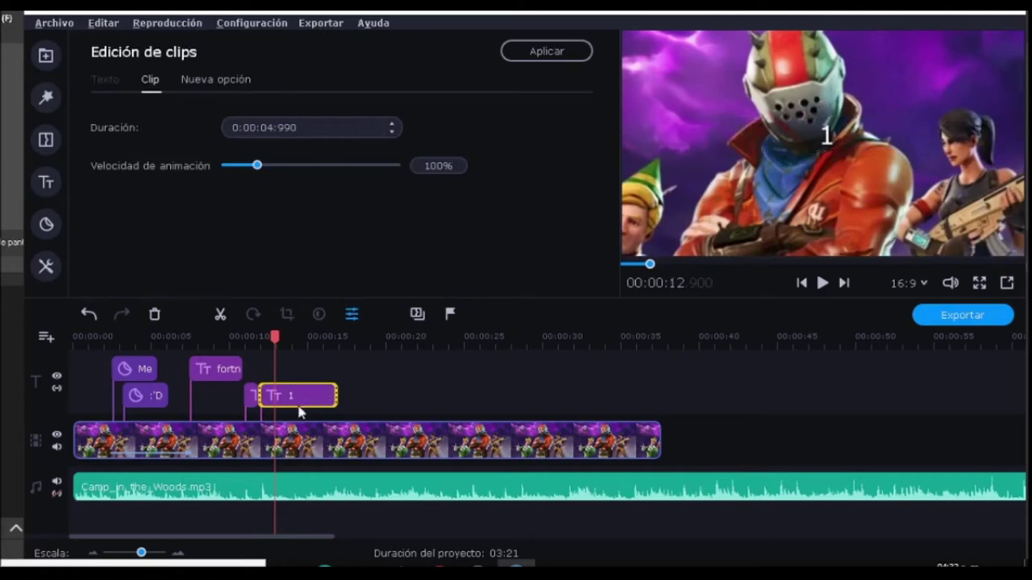
Split the "1" title clip at about 12.9 seconds and change the text of its second piece to 2
right_click(274, 403)
click(288, 266)
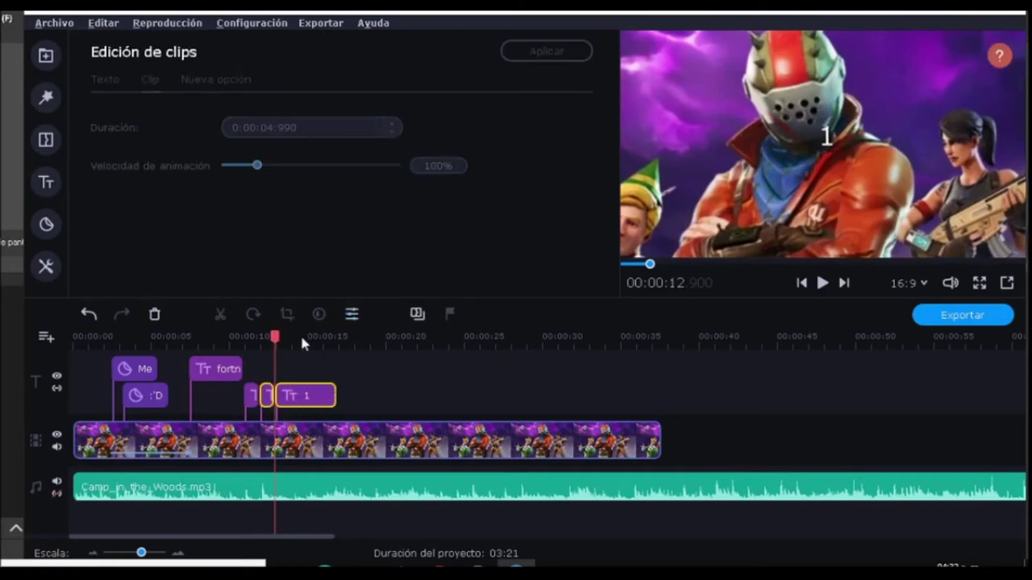
click(295, 403)
click(826, 137)
double_click(826, 137)
text(2)
click(825, 196)
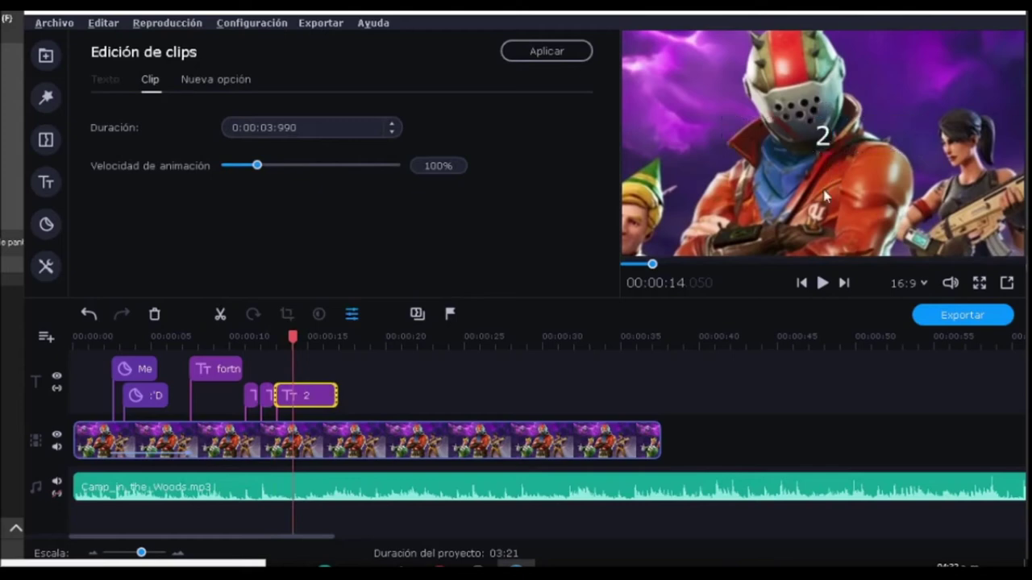
Split the "2" title clip at about 14.05 seconds and change the text of its second piece to 3
right_click(295, 400)
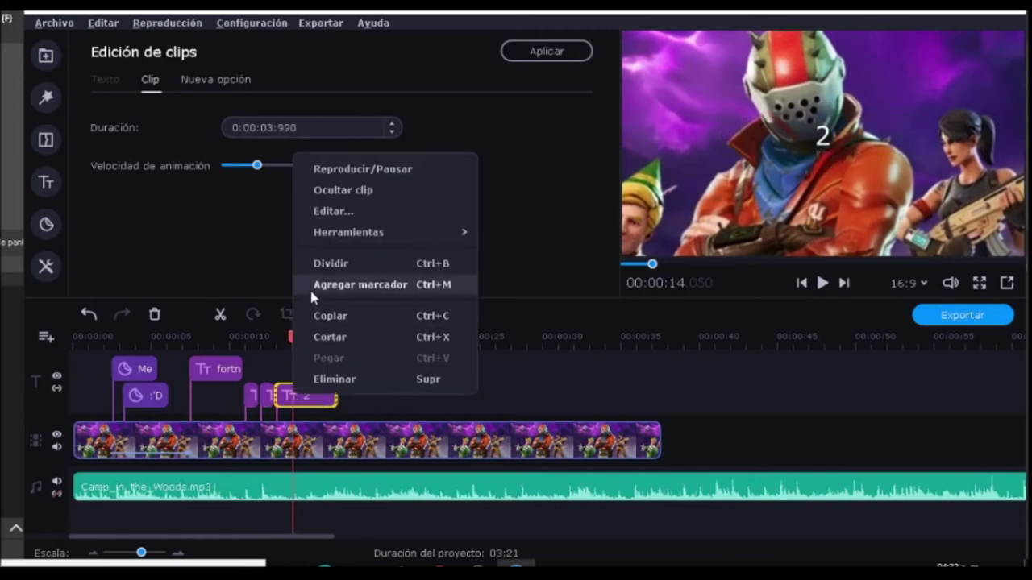
click(317, 263)
click(310, 399)
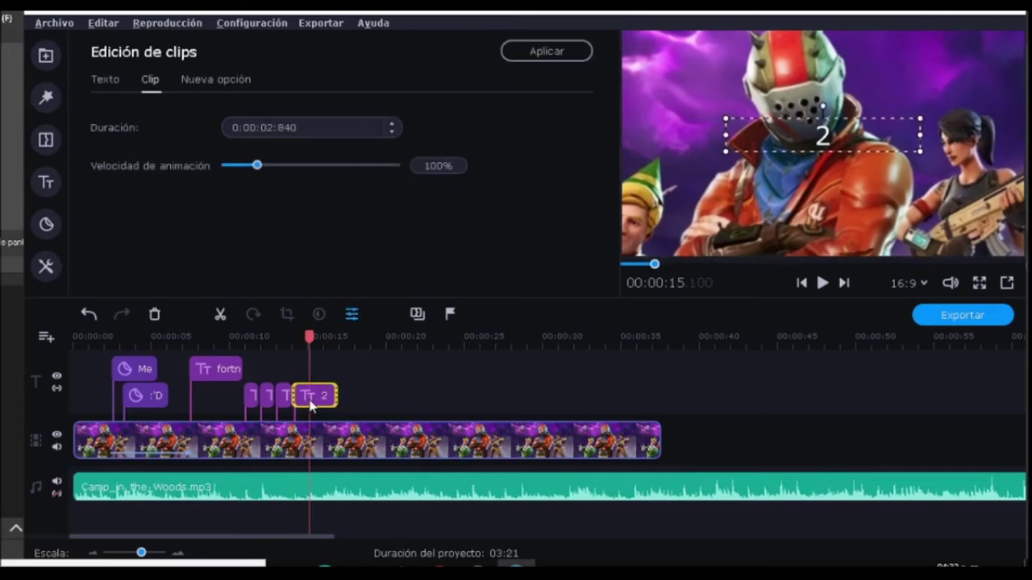
text(3)
click(813, 182)
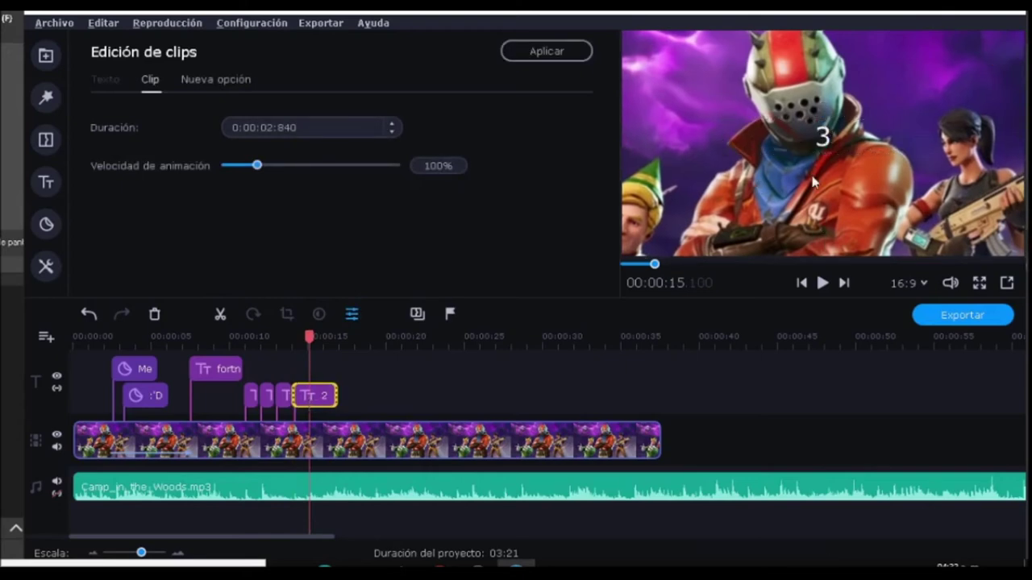
Split the "3" title clip at about 15.1 seconds and change the text of its second piece to 4
right_click(309, 400)
click(330, 265)
click(319, 404)
click(319, 404)
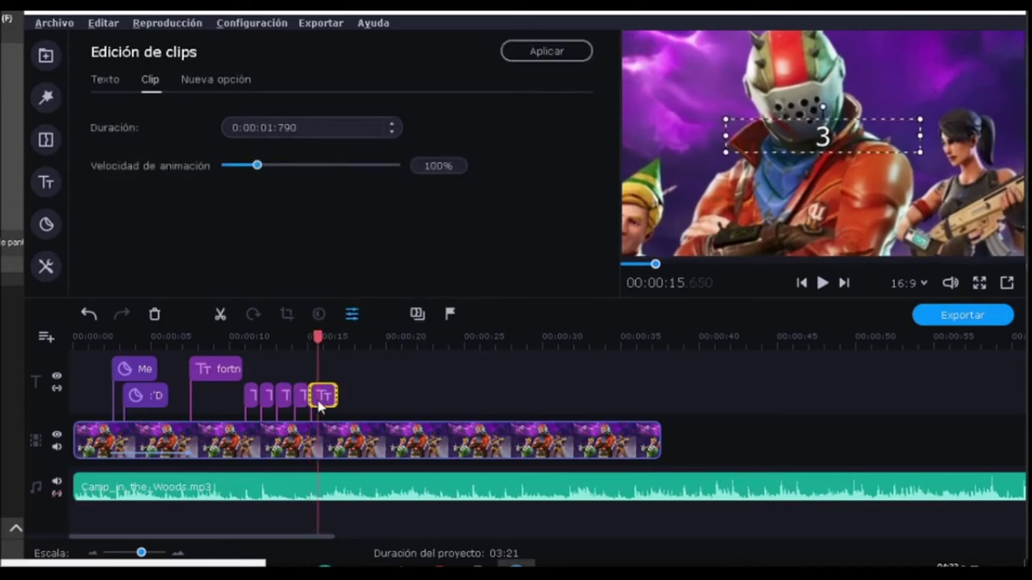
double_click(822, 139)
text(4)
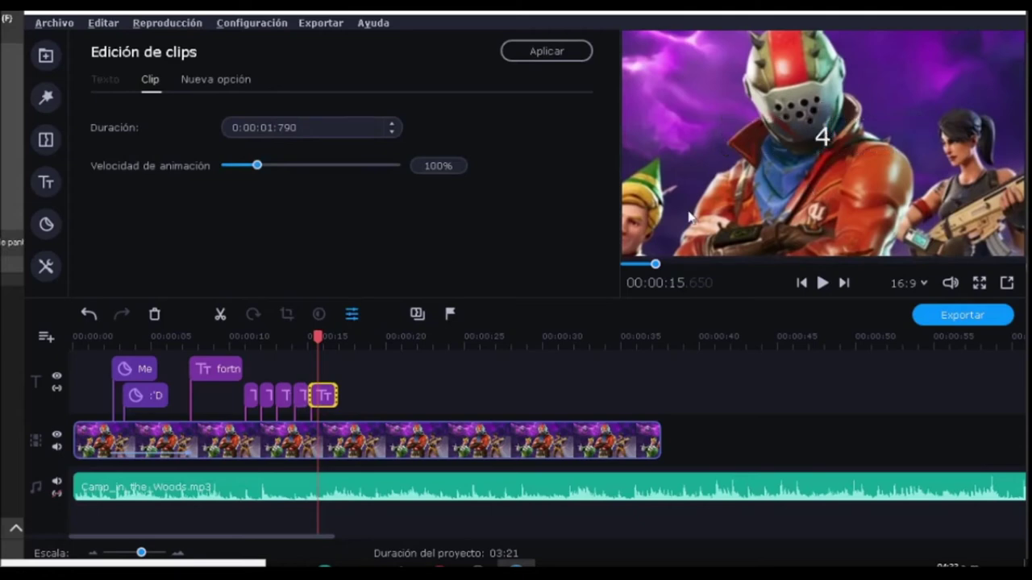
Play the numbered title sequence from about 10.75 seconds until the last title piece
click(240, 337)
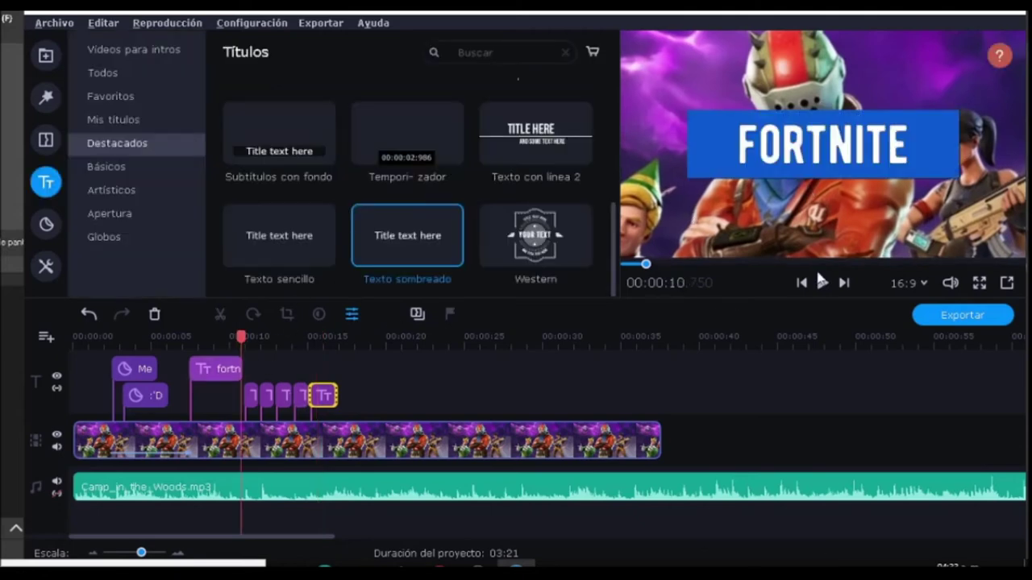
click(823, 284)
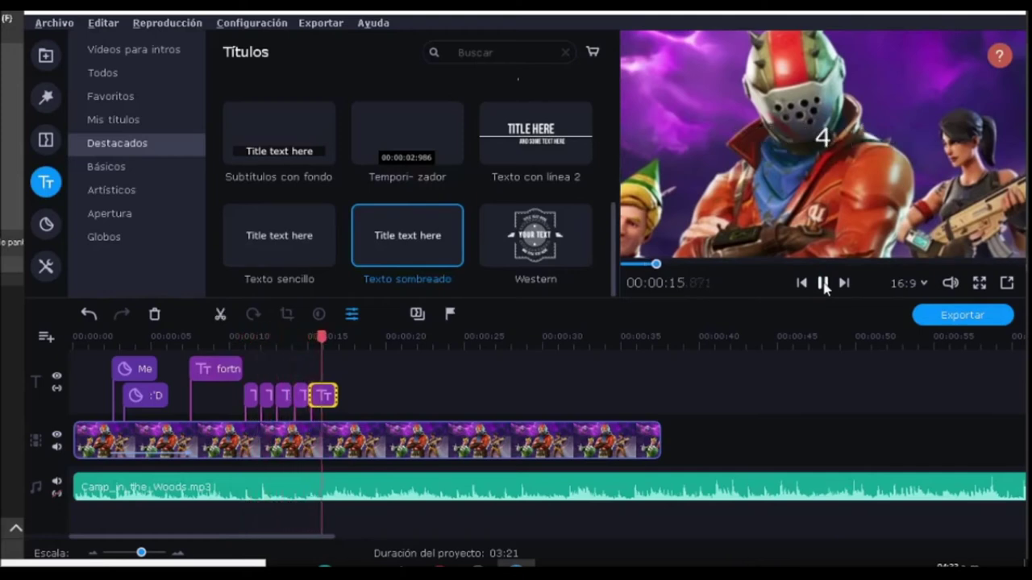
click(823, 284)
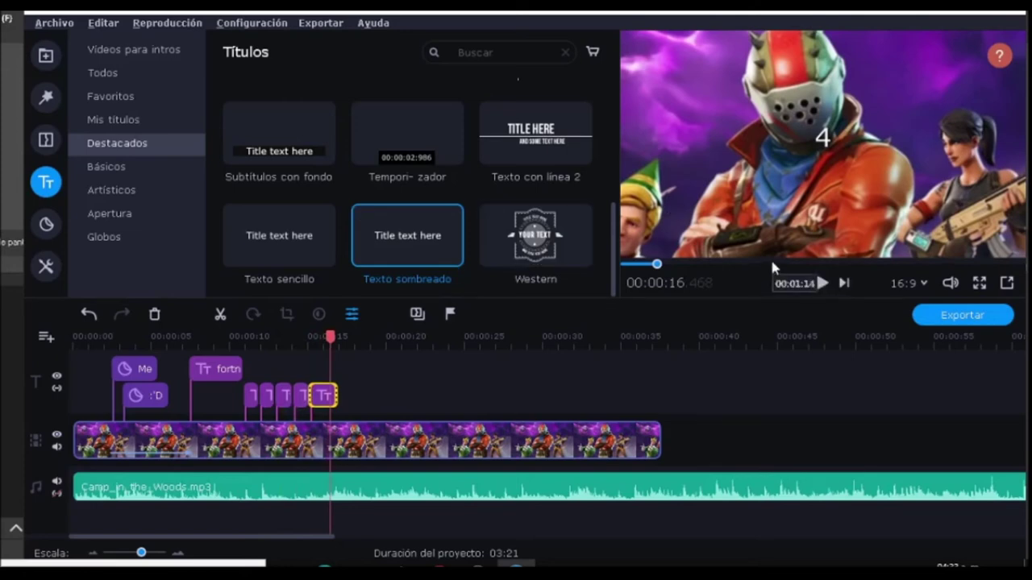
Set the text color of the "4" title to olive #8c8525
double_click(326, 407)
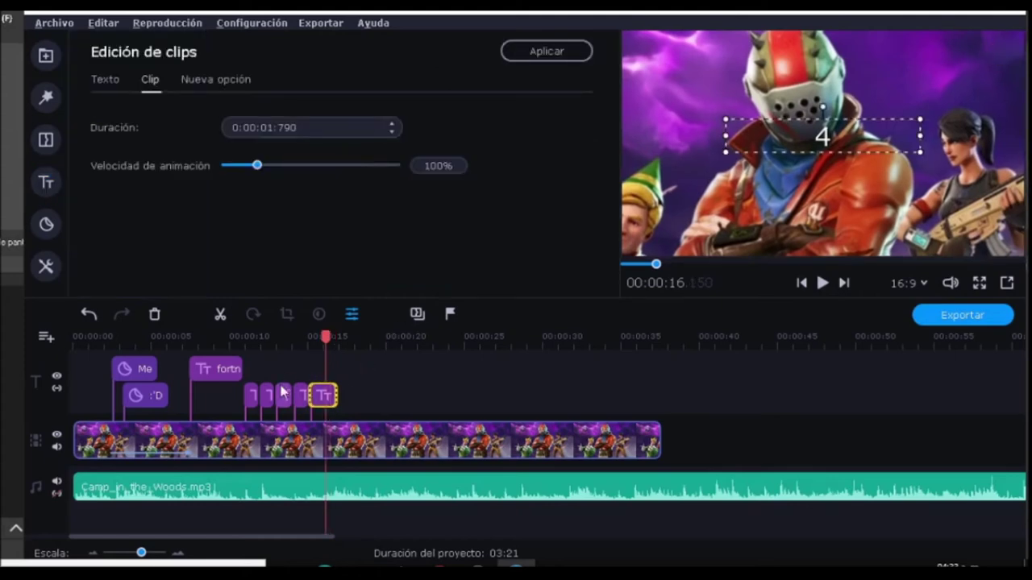
double_click(822, 137)
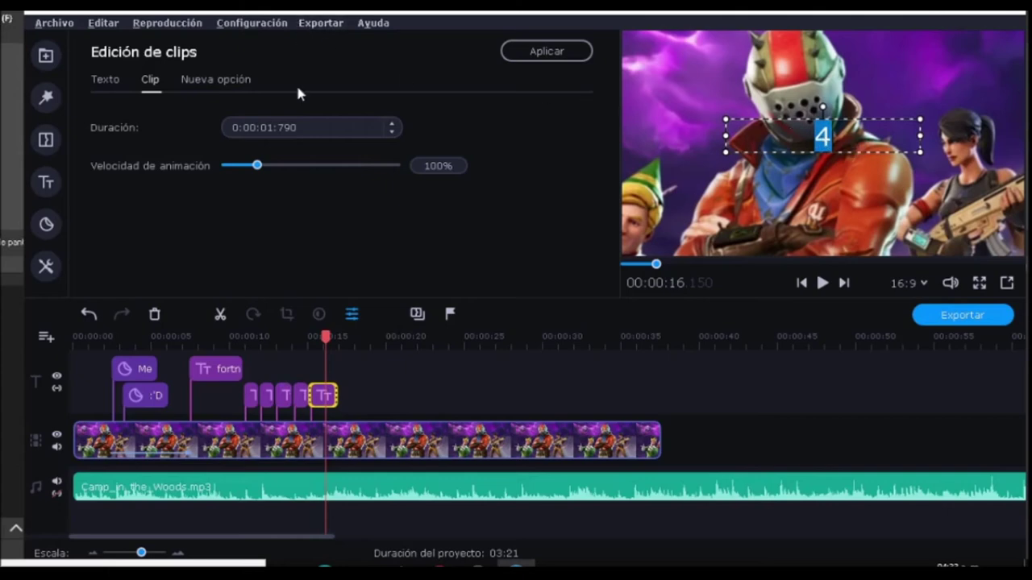
click(104, 79)
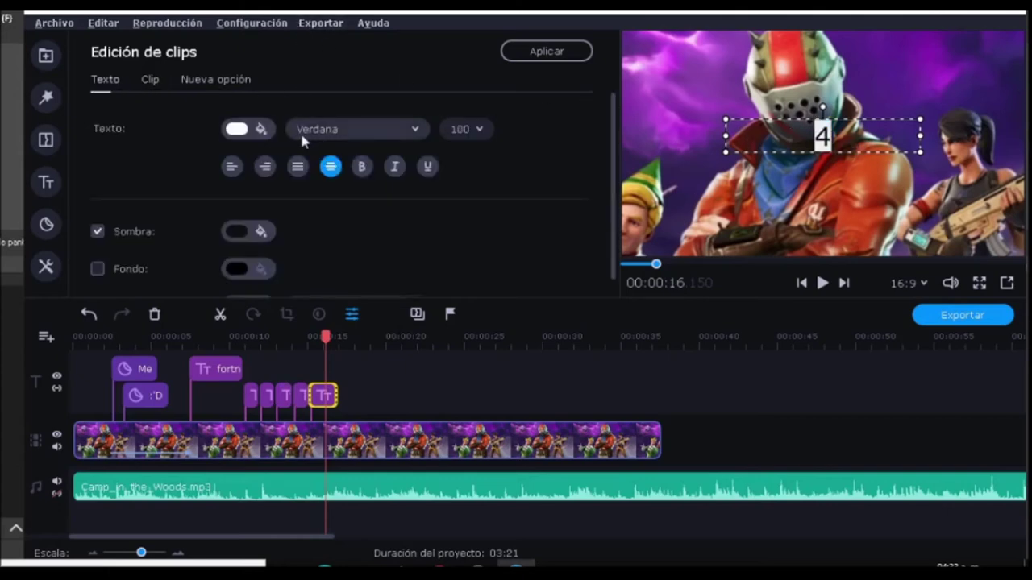
click(260, 132)
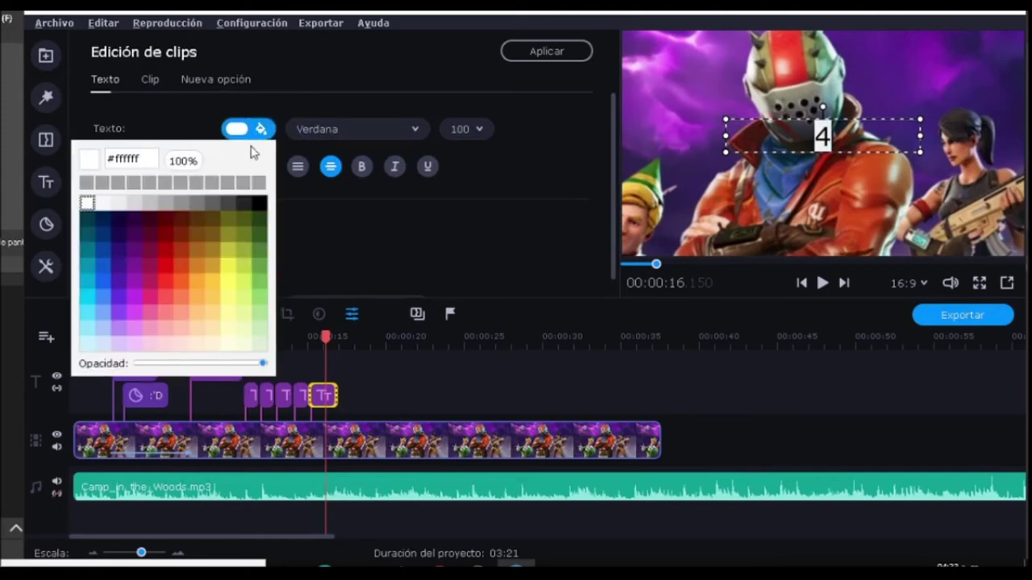
click(227, 237)
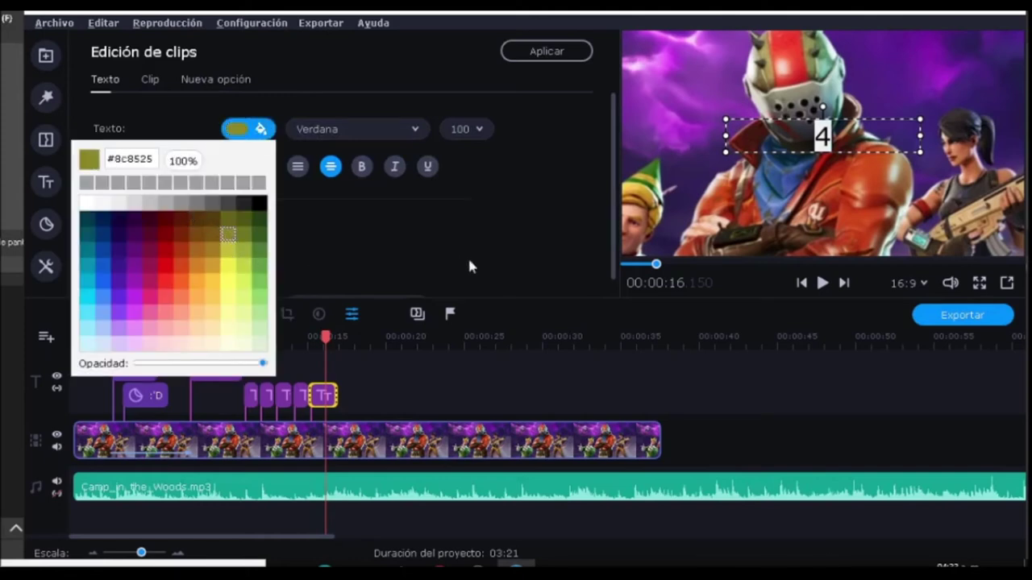
click(841, 187)
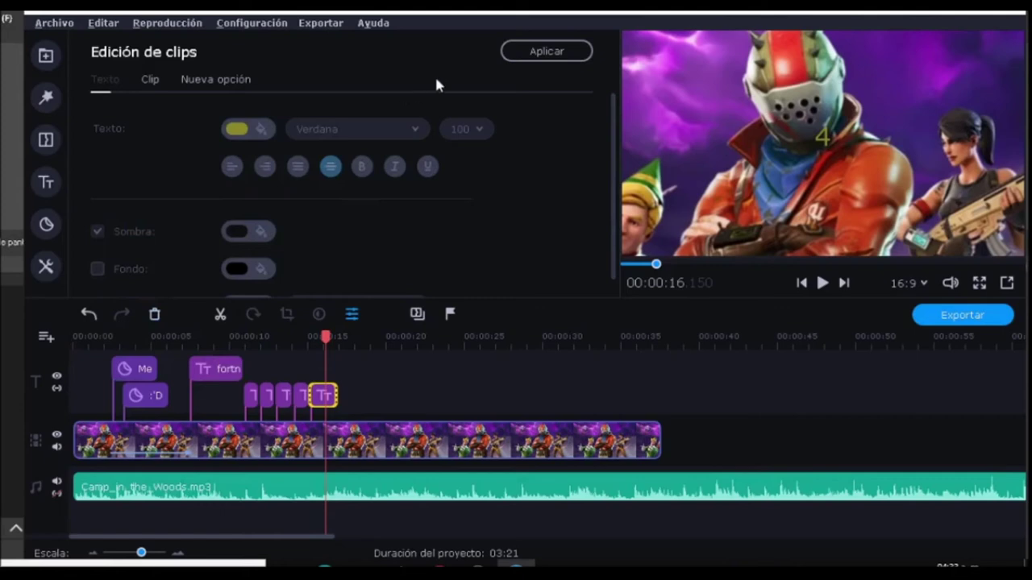
Enlarge the "4" title text and move it to the lower-right area of the video frame
double_click(842, 142)
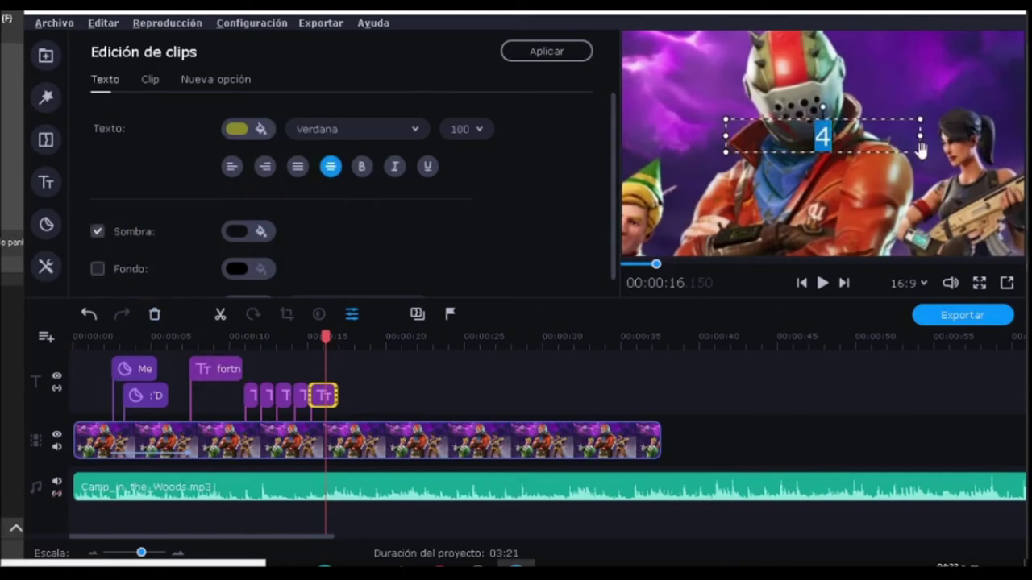
drag(920, 151, 1024, 172)
drag(725, 119, 882, 192)
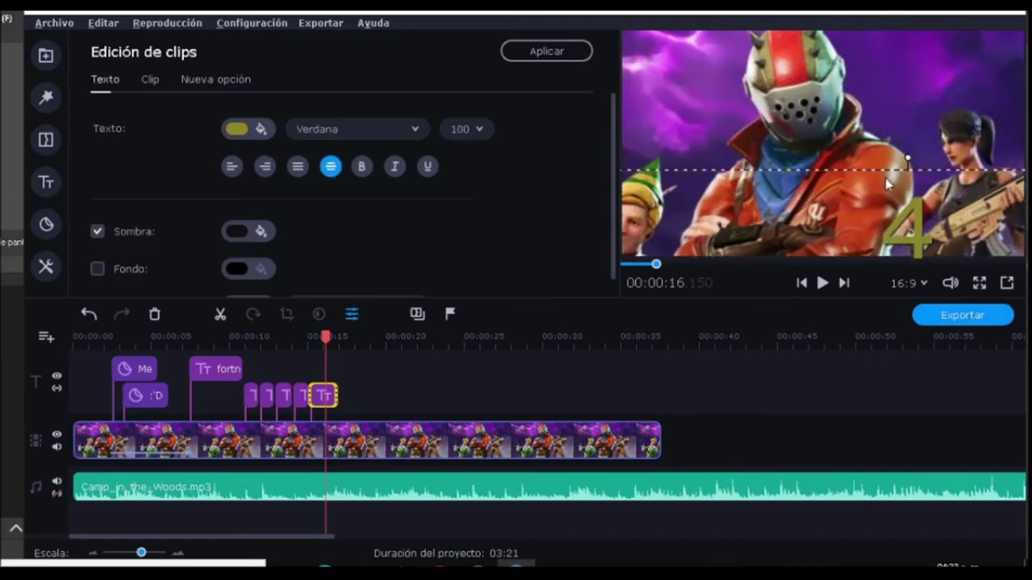
Add the Bombín sticker to the title track at about 18.05 seconds and place it on the helmeted character's head
click(46, 182)
click(46, 139)
click(46, 183)
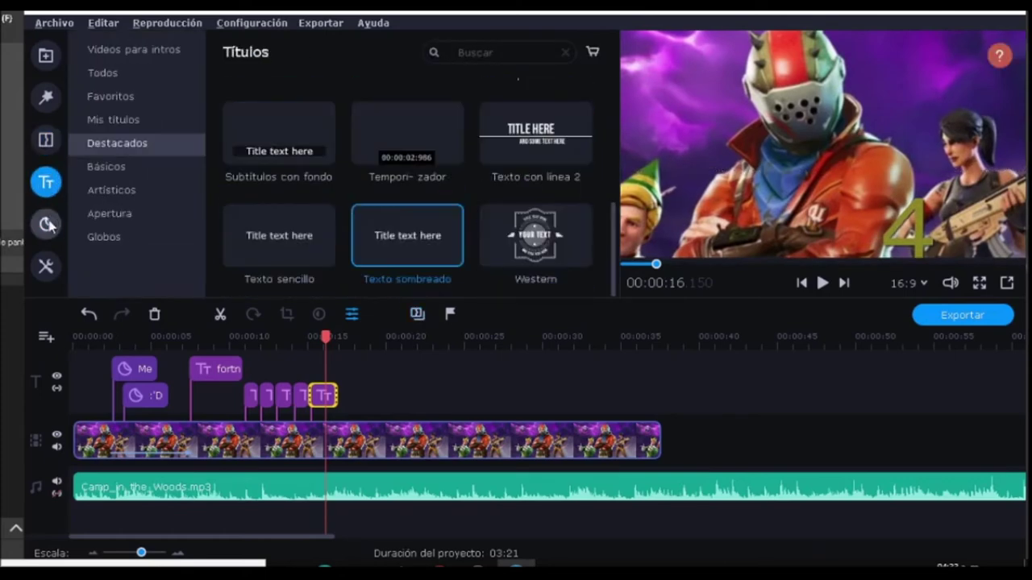
click(46, 224)
drag(290, 217, 354, 347)
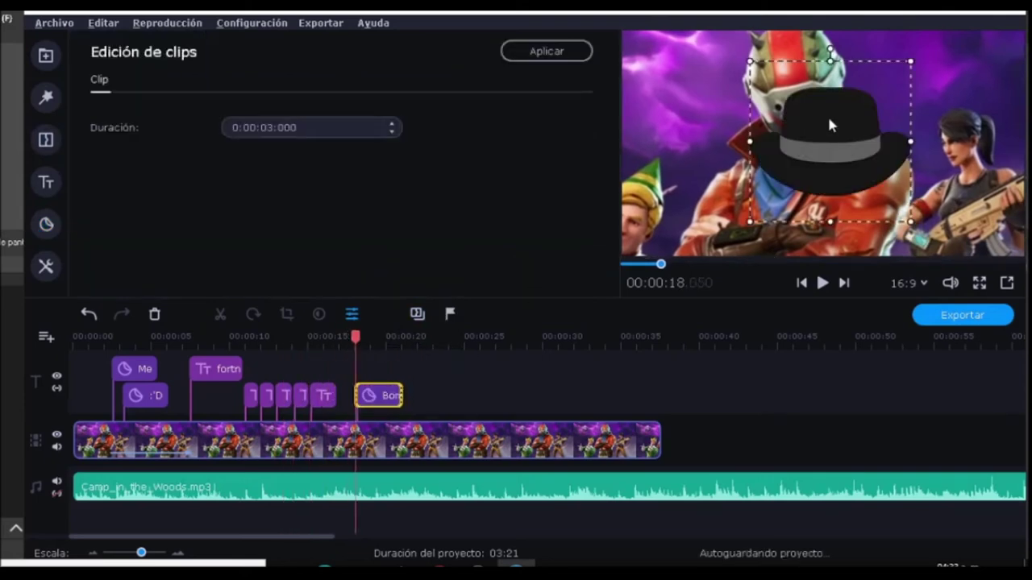
drag(827, 114, 789, 35)
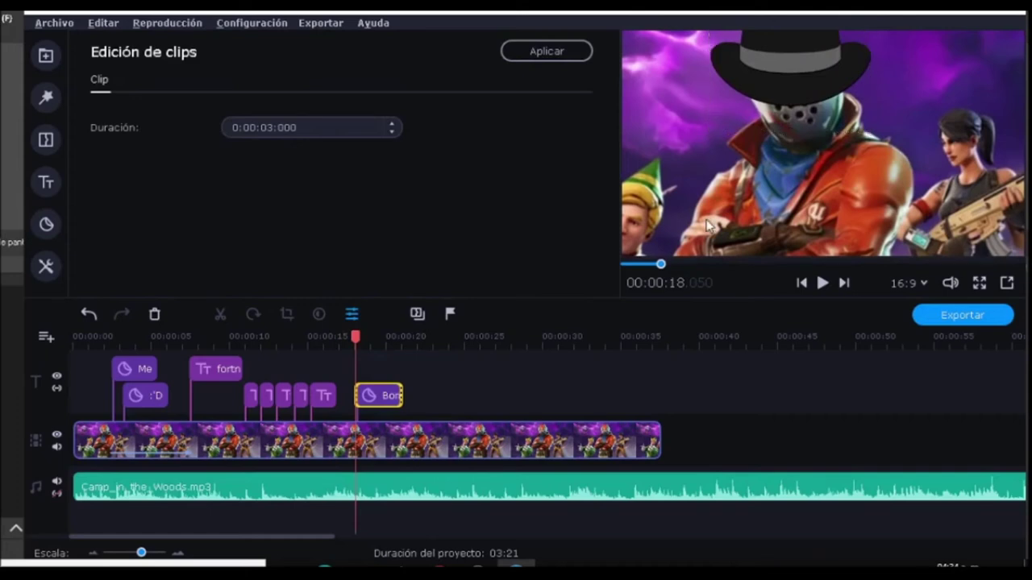
Add the Gafas 1 sticker at about 18.05 seconds, then shrink it and place it over the character's face below the hat
click(46, 182)
click(46, 224)
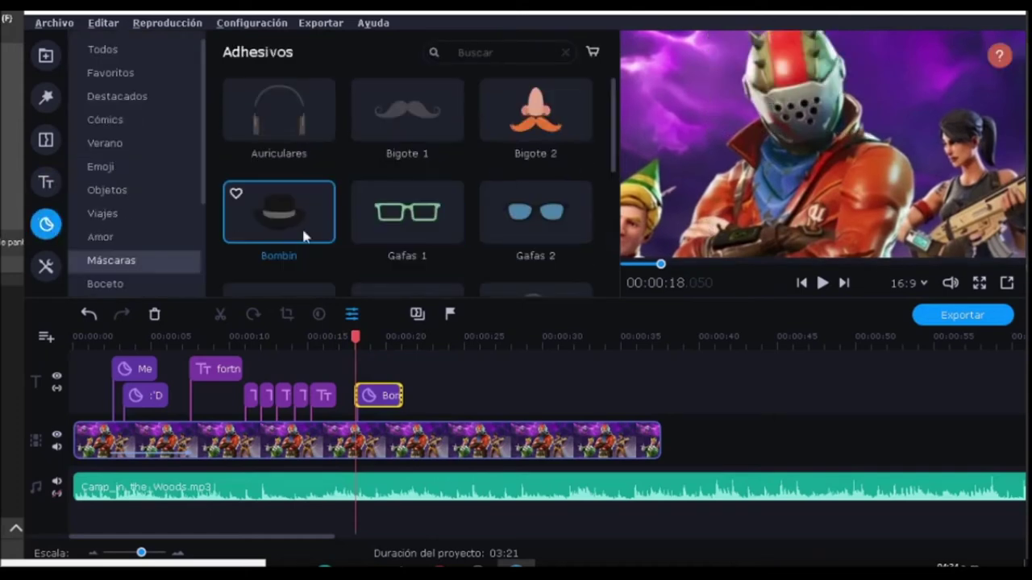
drag(407, 211, 361, 366)
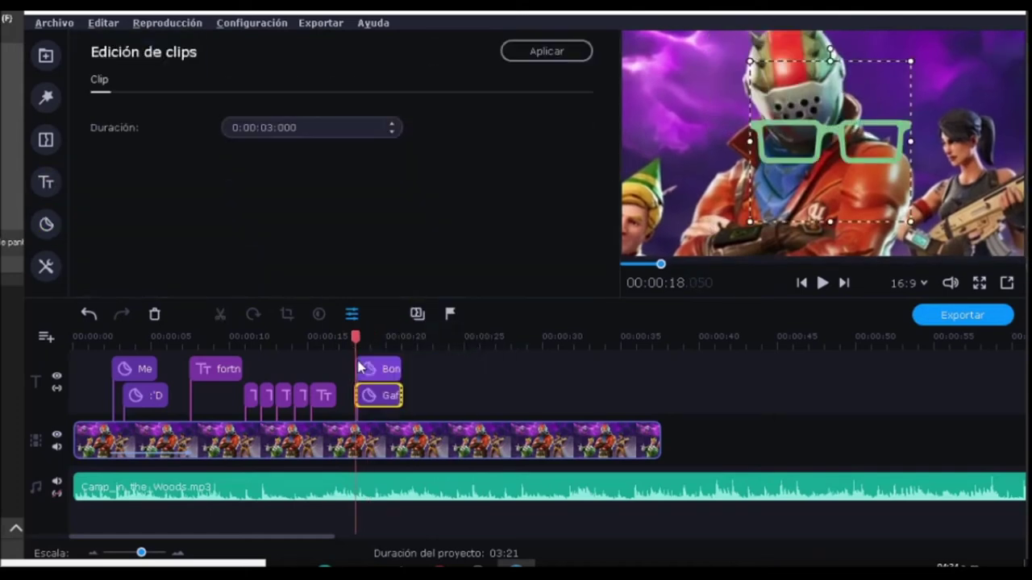
drag(743, 69, 773, 95)
click(866, 120)
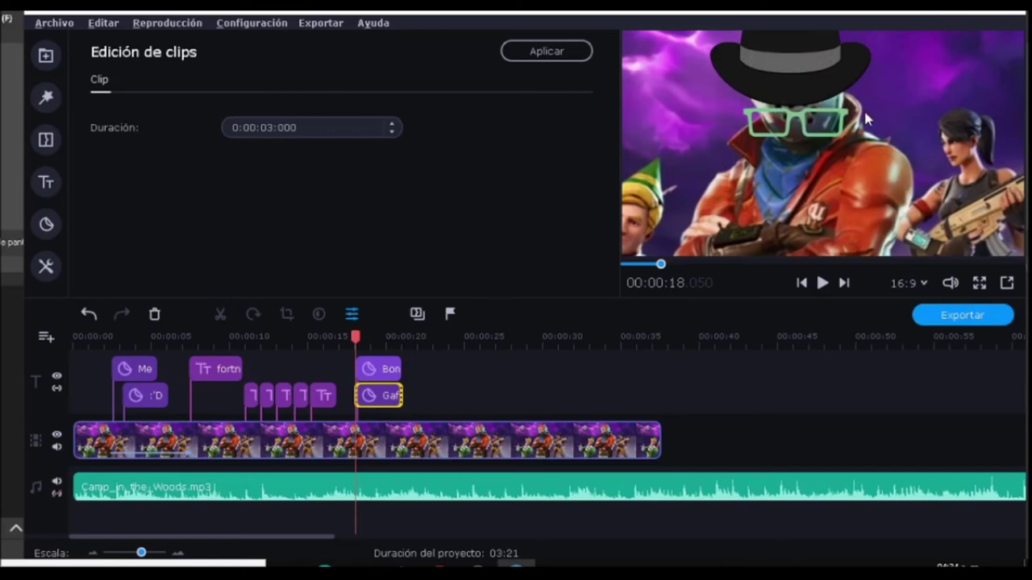
Open the video export settings, title the video Nuevo sdfsfsdfs, and choose the Máxima quality
click(931, 318)
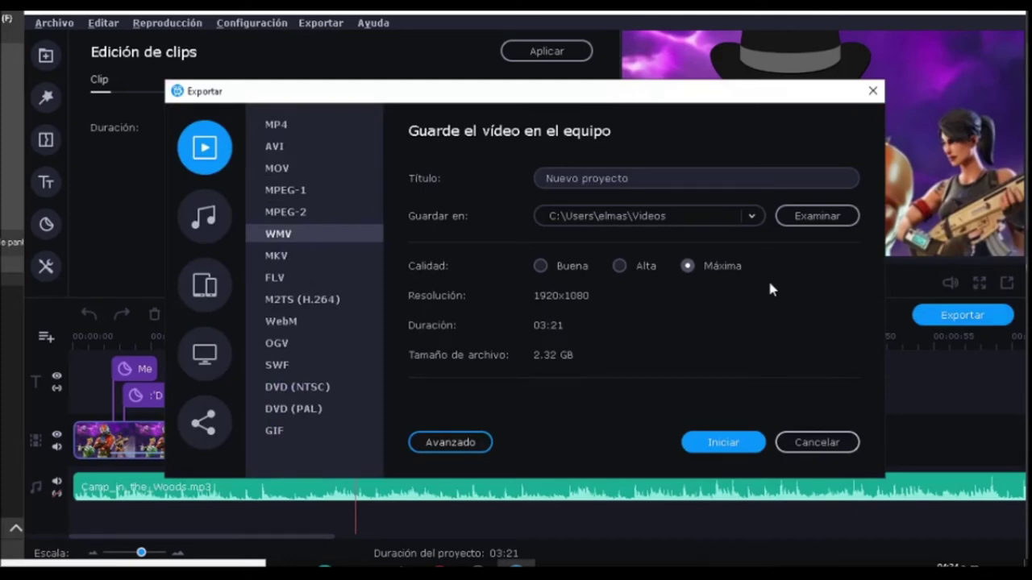
click(605, 179)
double_click(605, 179)
text(sdfs´sdfs)
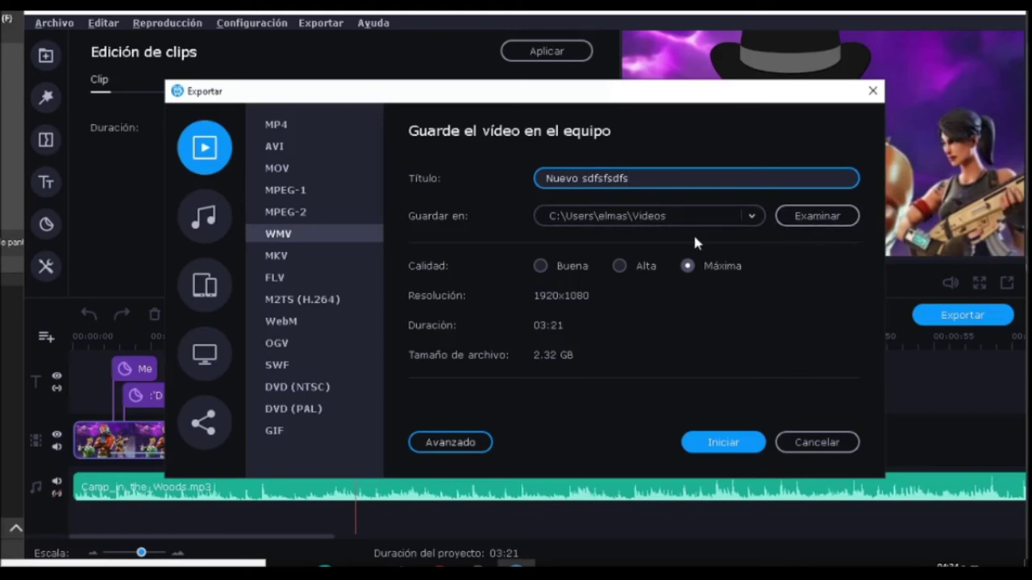
click(619, 266)
click(687, 266)
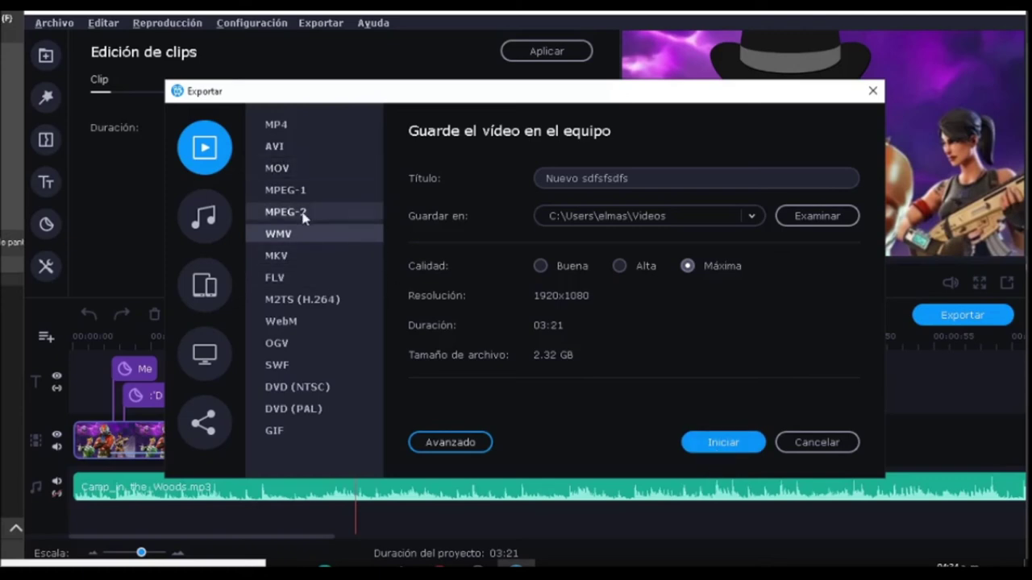
Start exporting the project as a WMV video, then cancel the export and leave its settings
click(730, 448)
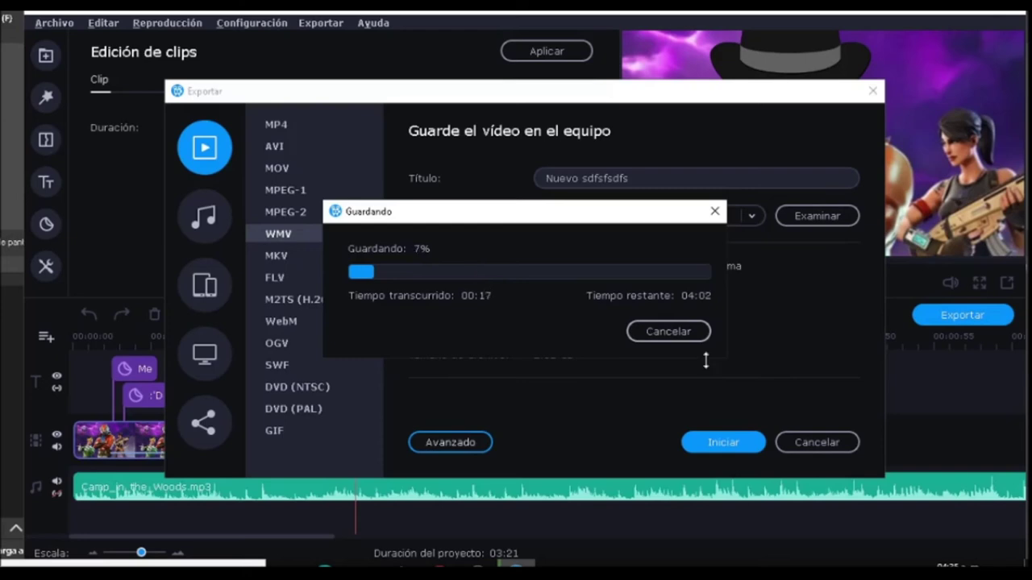
key(Escape)
click(808, 443)
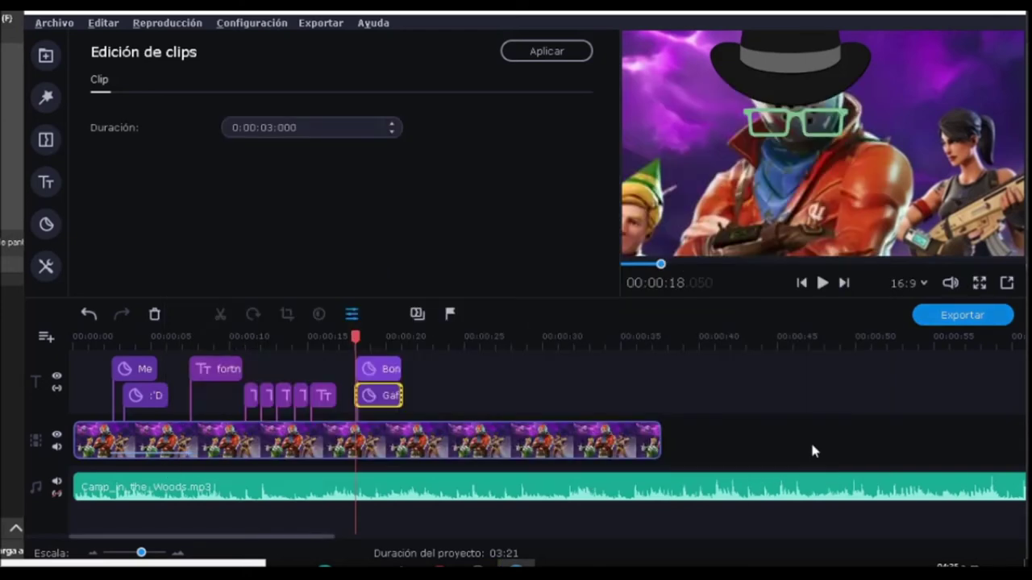
click(660, 335)
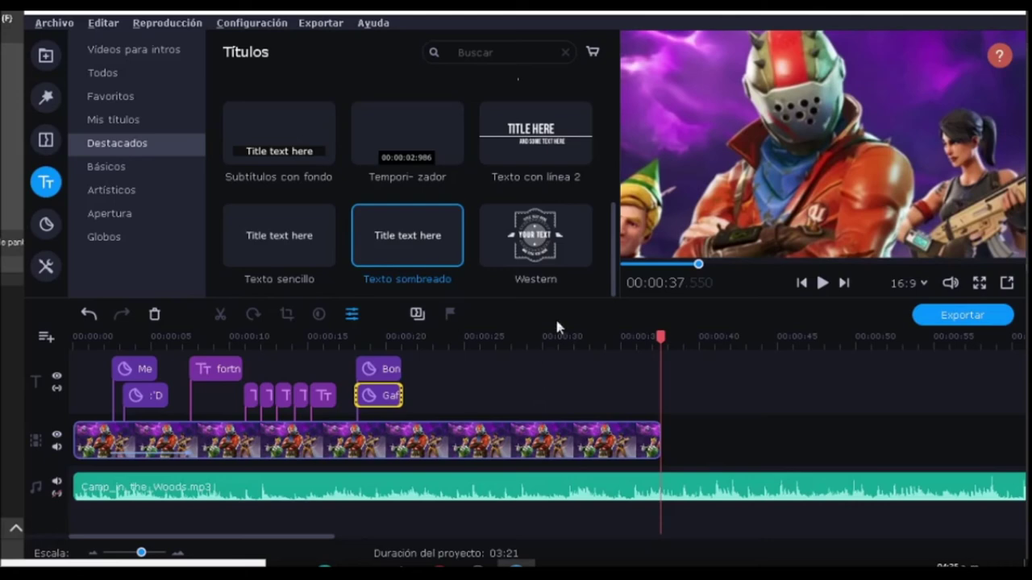
drag(610, 278, 631, 220)
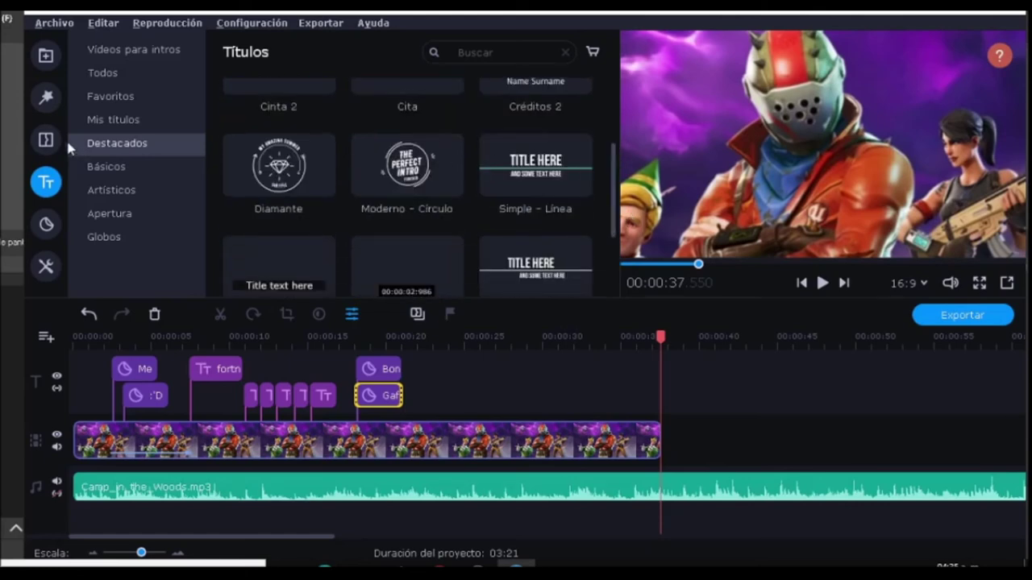
click(45, 140)
click(45, 85)
click(45, 57)
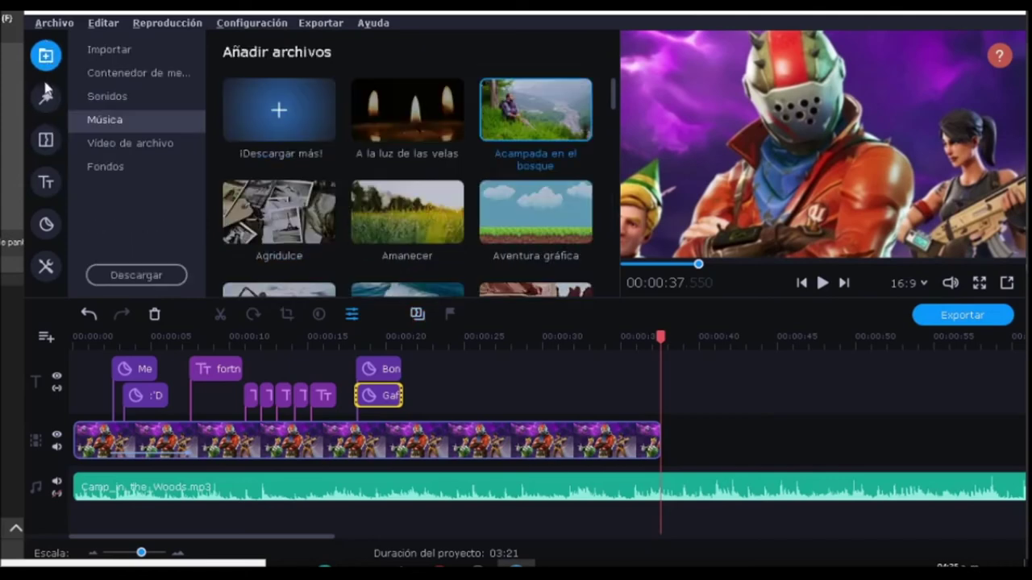
Look through the filter, transition, title and sticker libraries and the available video editing tools
click(46, 96)
click(45, 144)
click(46, 183)
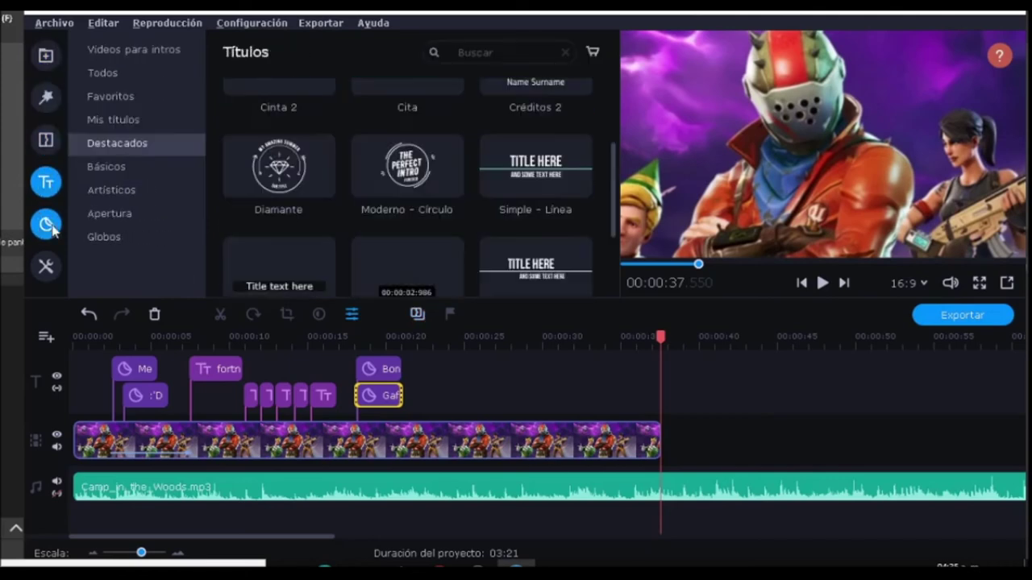
click(46, 224)
click(45, 266)
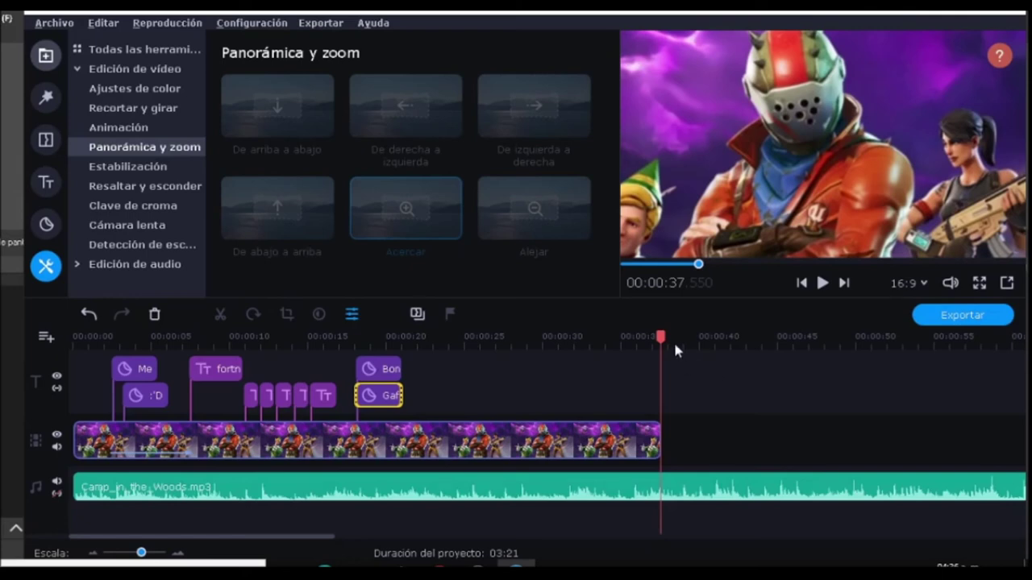
click(640, 339)
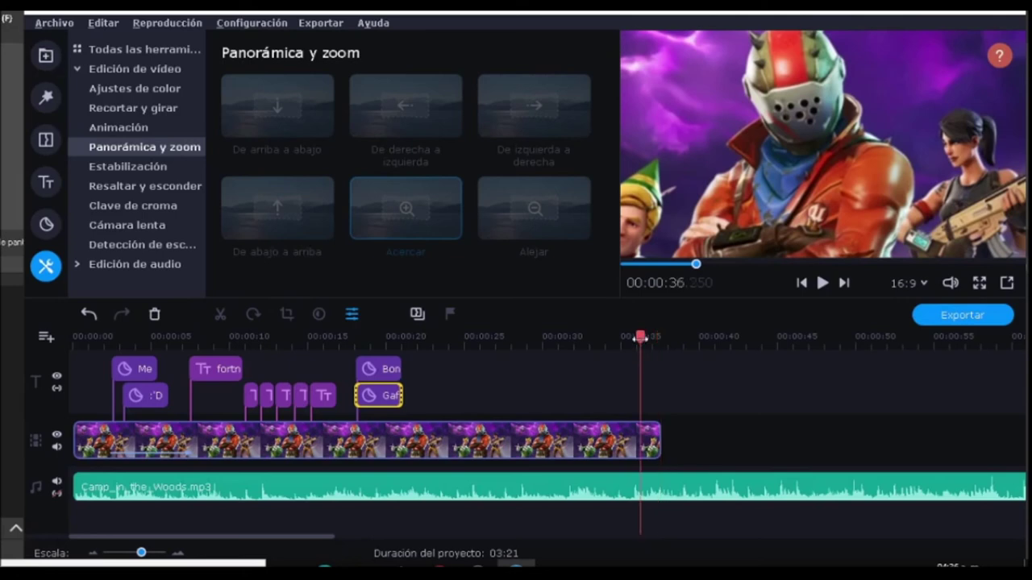
click(582, 340)
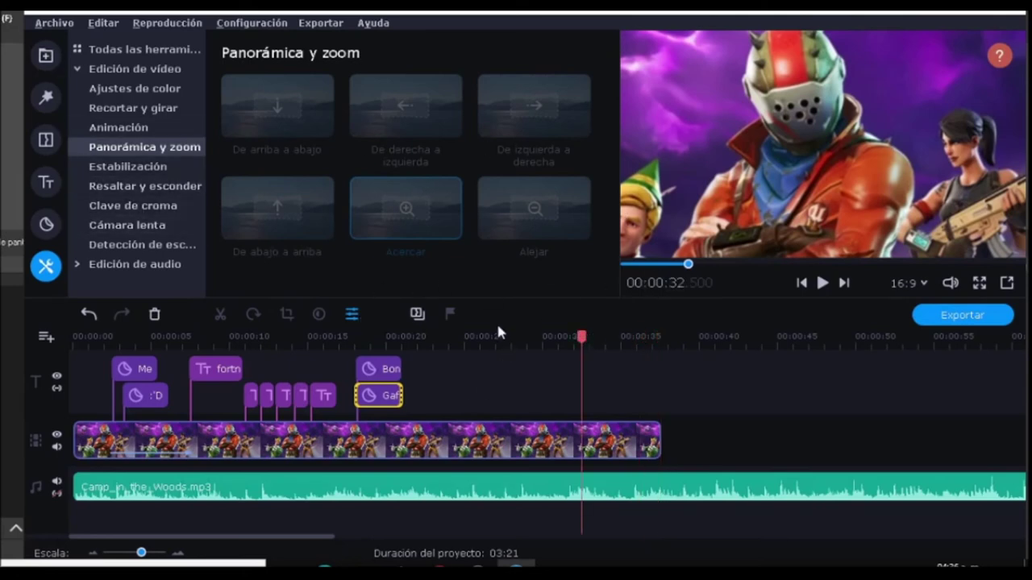
click(113, 70)
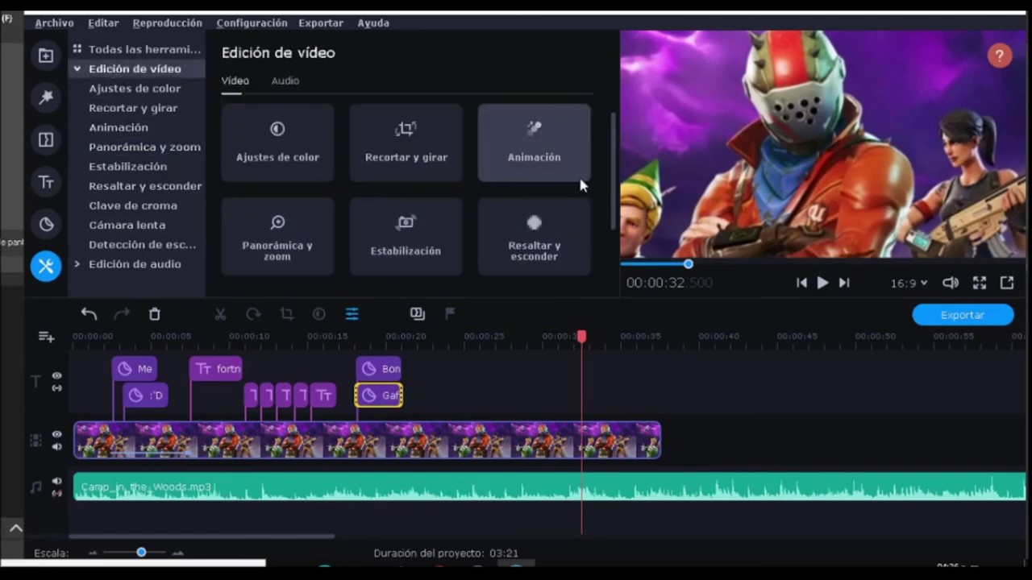
scroll(617, 234, down, 1)
scroll(619, 235, up, 1)
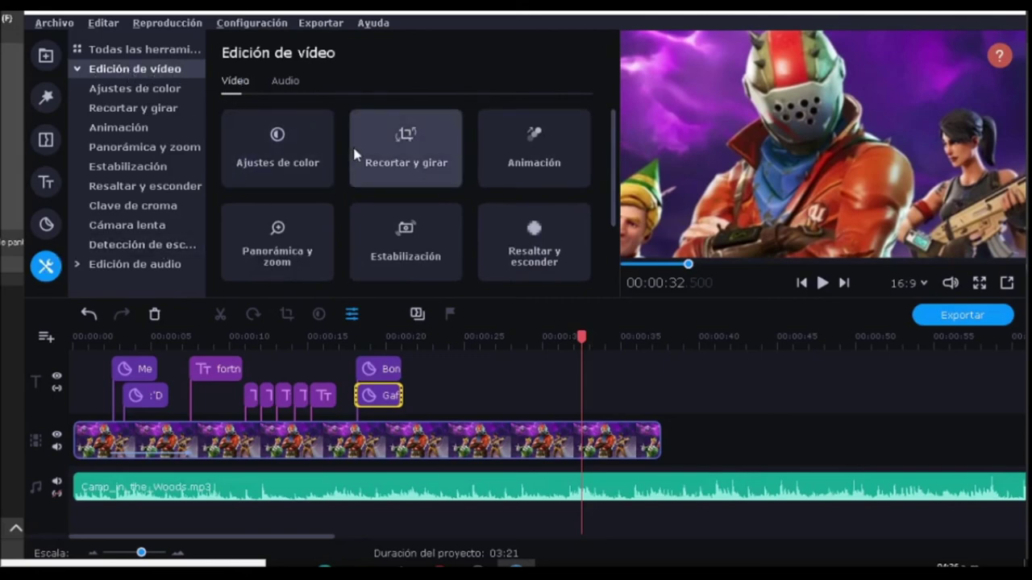
Crop the video clip to a smaller frame centred on the helmeted character's head and torso, and preview it
click(416, 169)
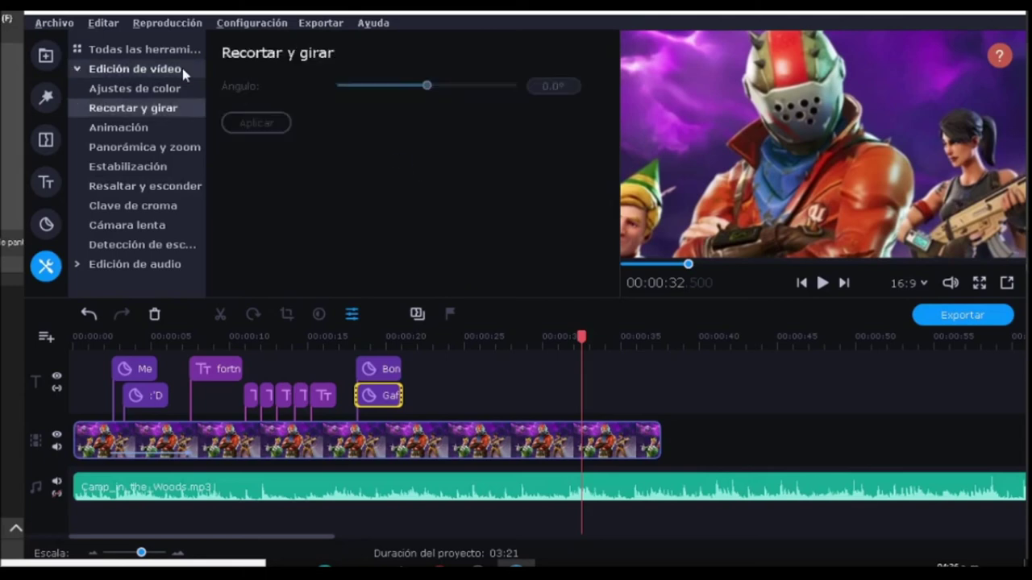
click(563, 445)
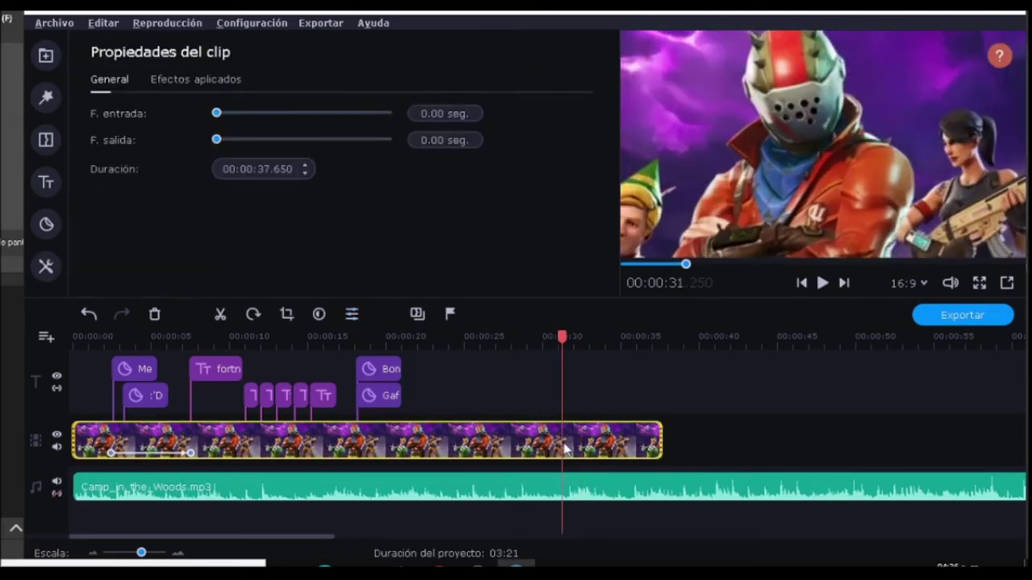
click(46, 266)
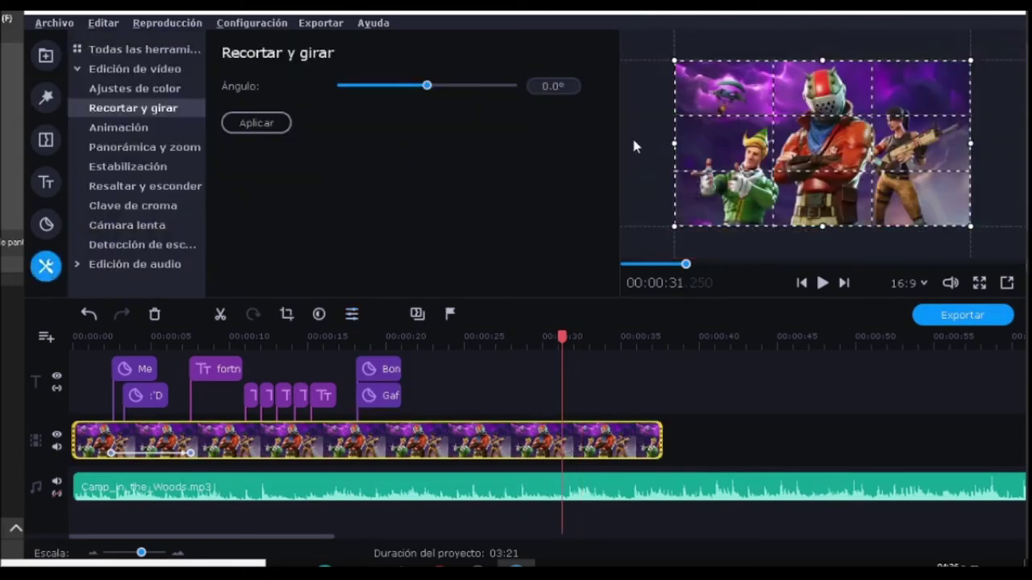
drag(673, 61, 785, 124)
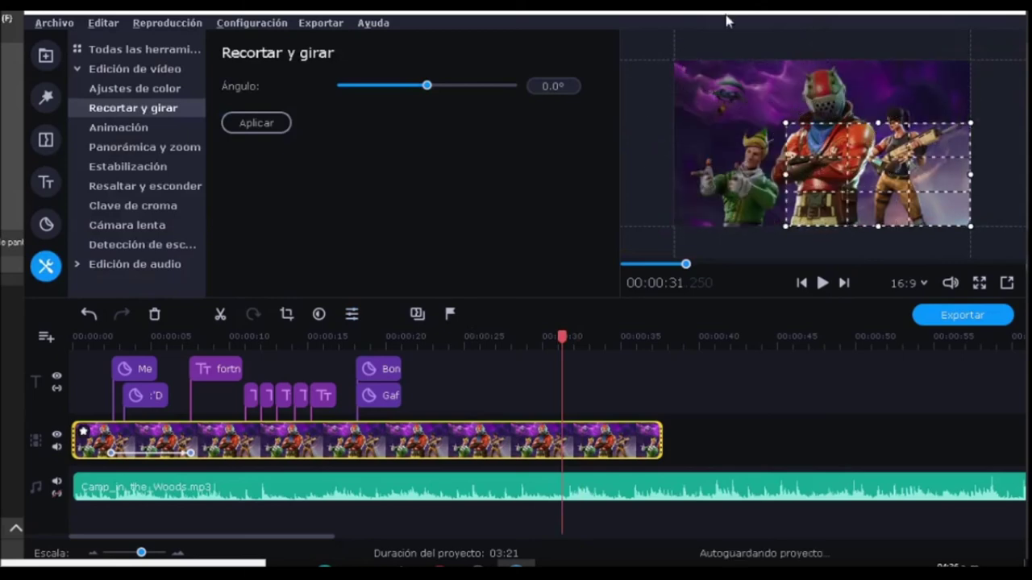
drag(878, 174, 836, 123)
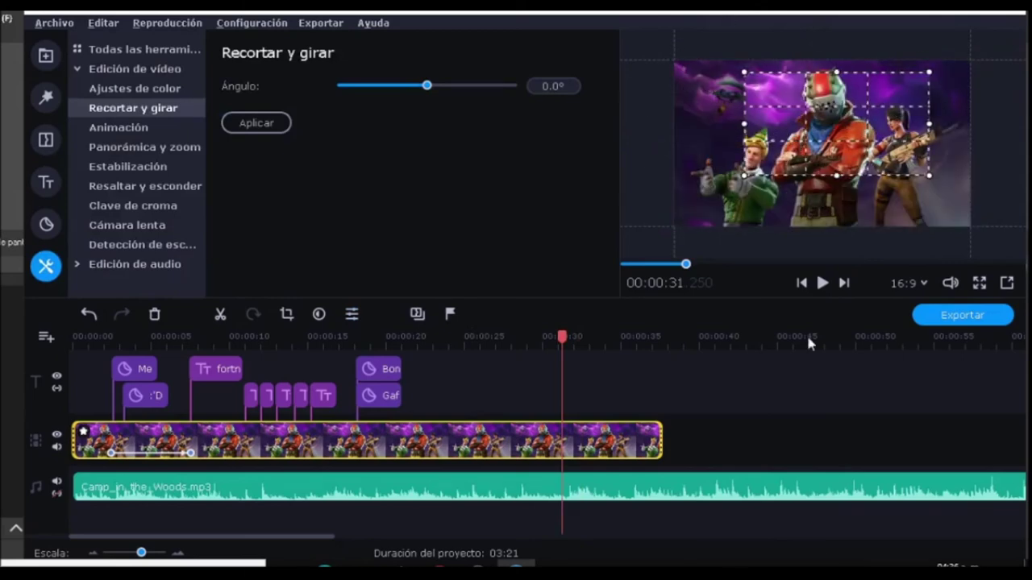
click(823, 284)
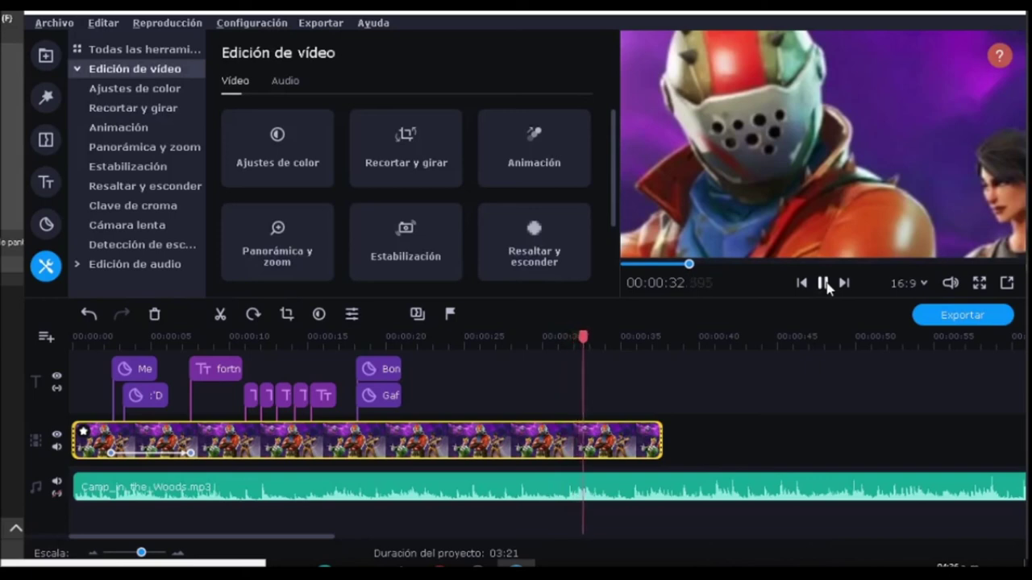
click(823, 284)
Record about 5 seconds of audio from the Yeti Nano microphone onto the audio track at about 28.6 seconds
click(520, 336)
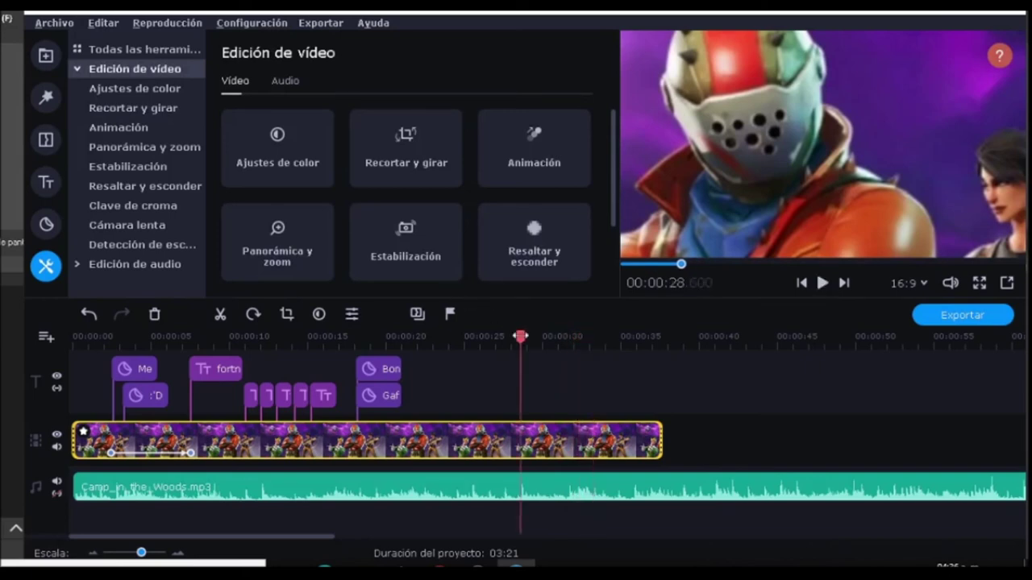
click(289, 81)
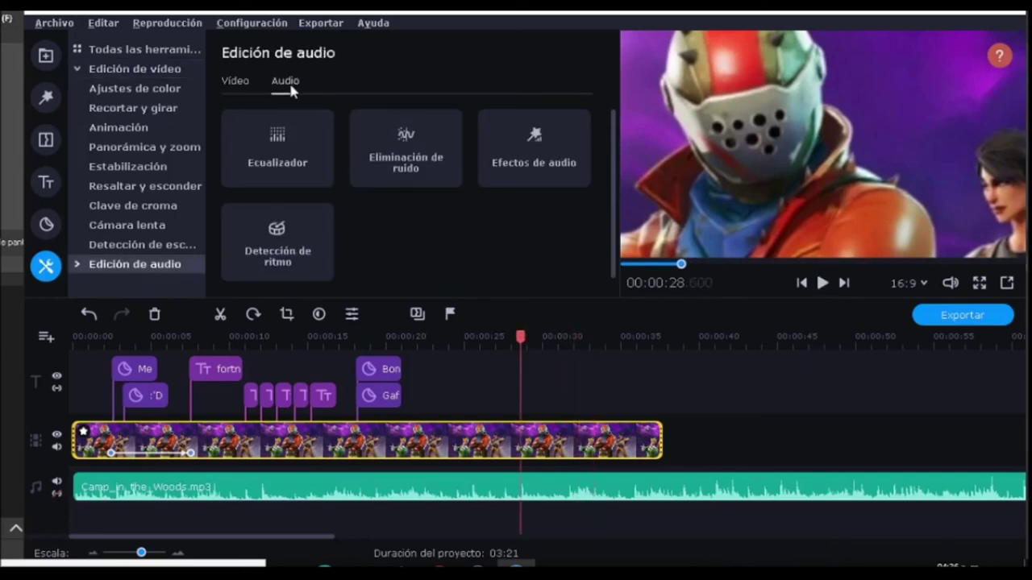
click(507, 173)
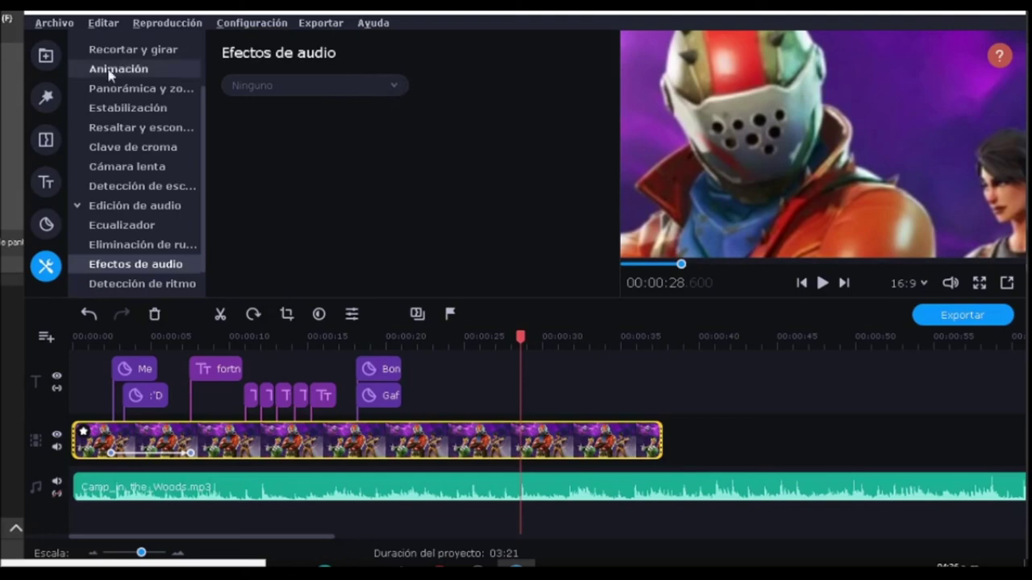
click(46, 55)
click(101, 51)
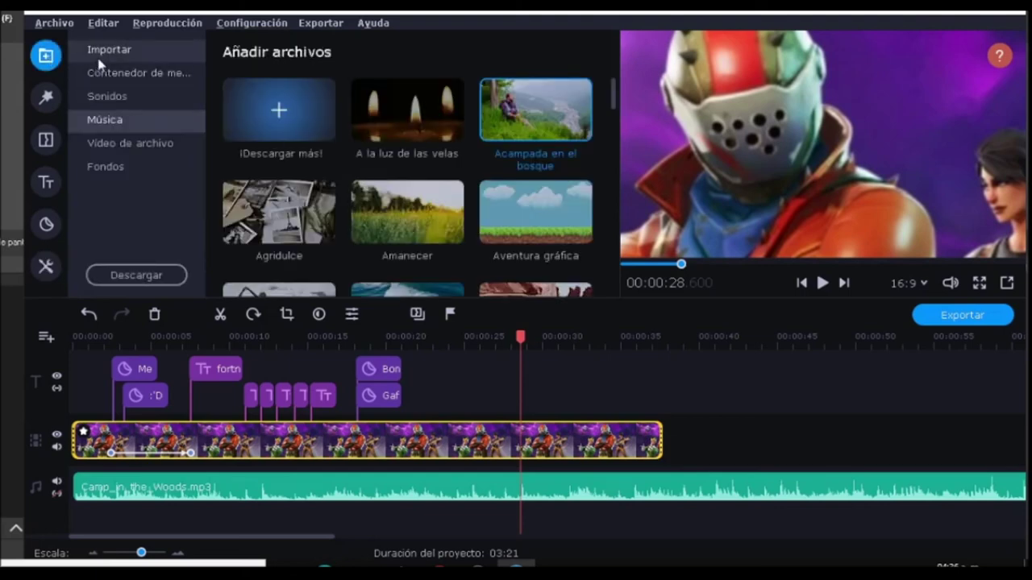
click(480, 287)
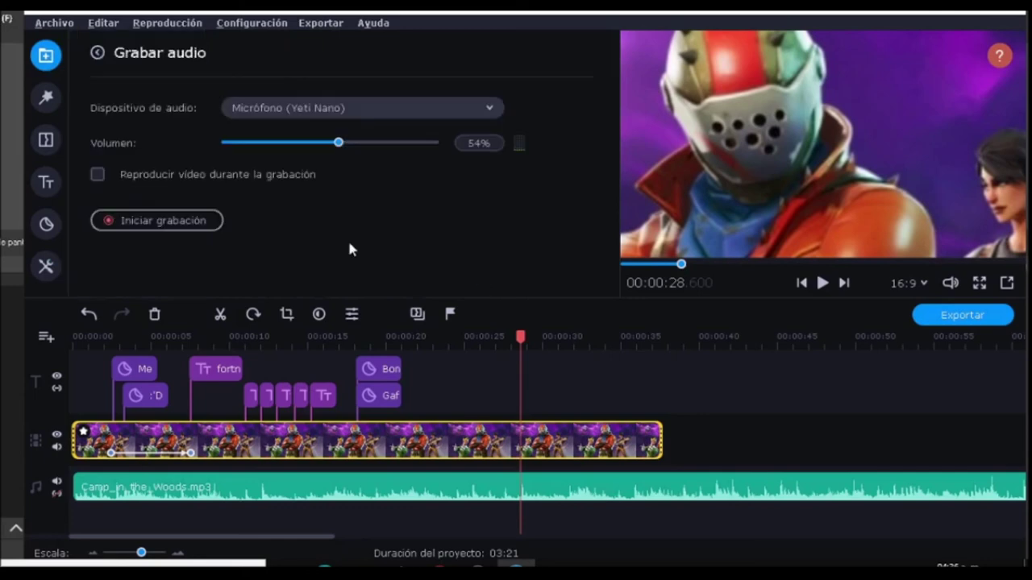
click(165, 222)
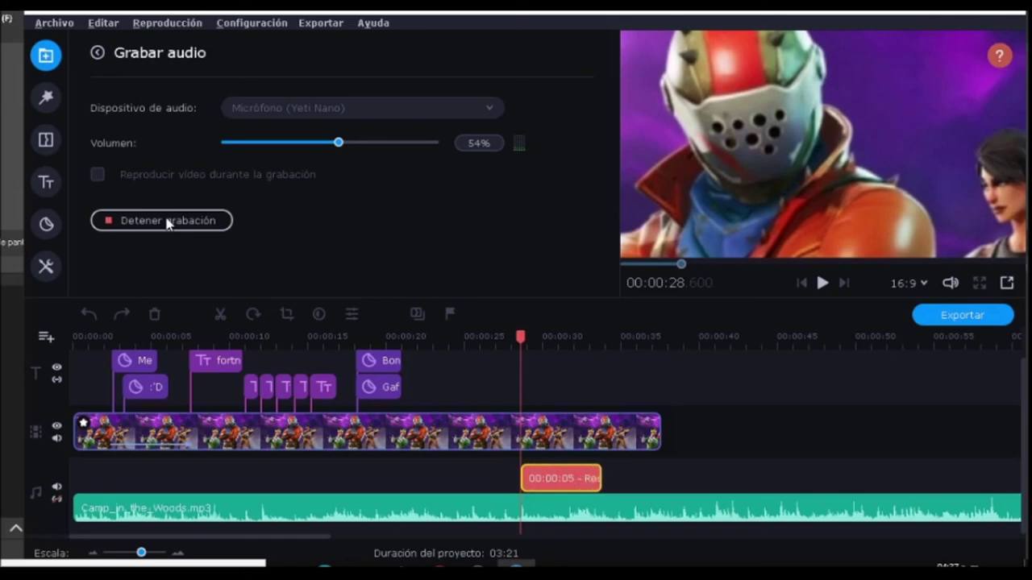
click(168, 220)
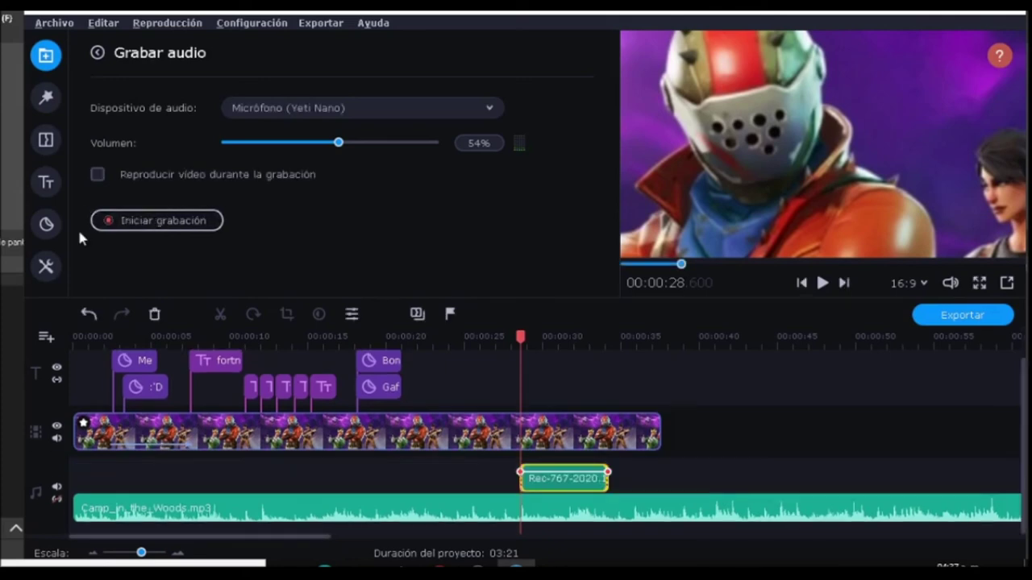
Apply the Eco audio effect to the recorded microphone clip and play it back
click(46, 267)
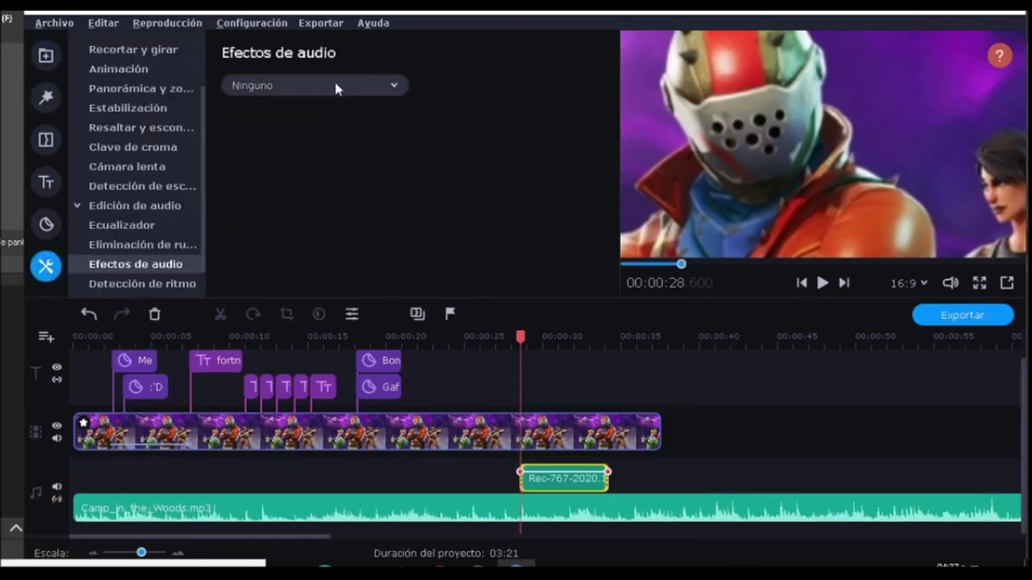
click(530, 484)
double_click(529, 484)
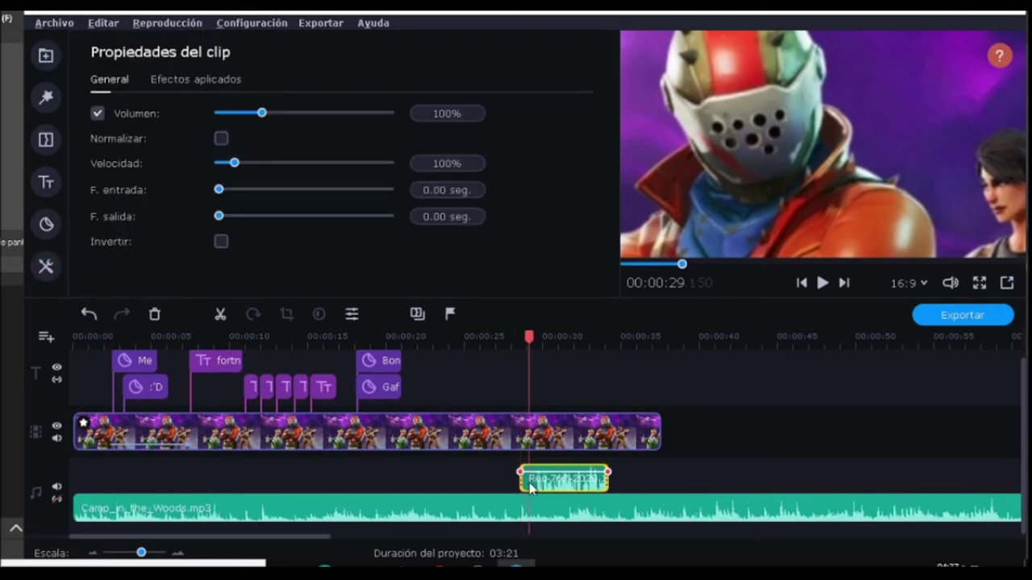
right_click(530, 487)
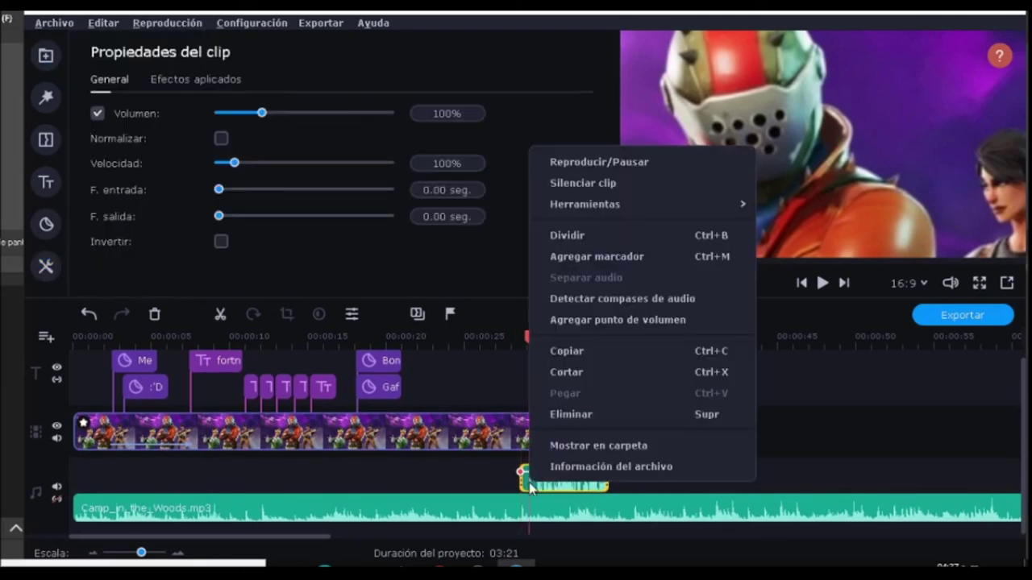
click(472, 292)
click(45, 267)
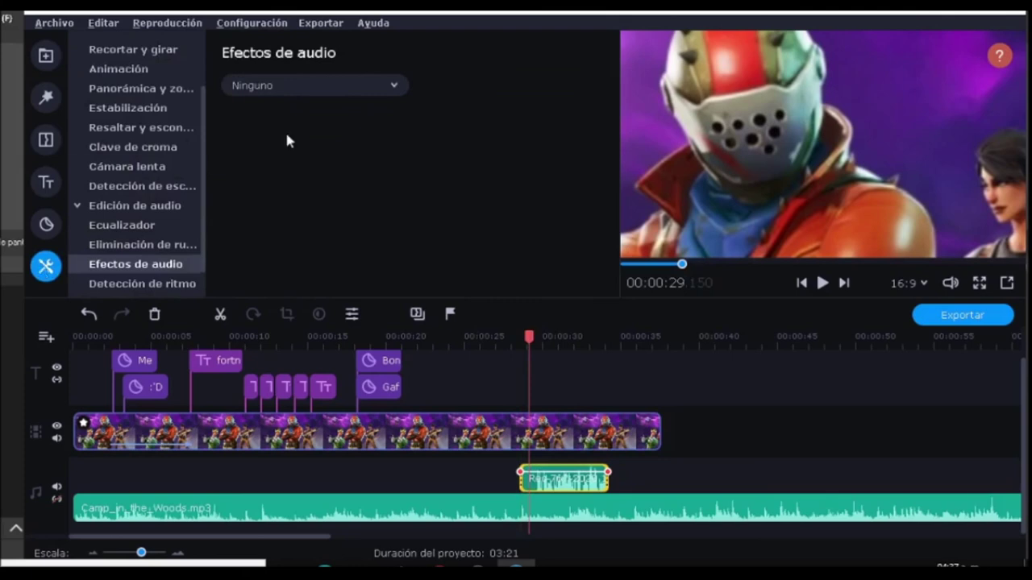
click(330, 84)
click(307, 136)
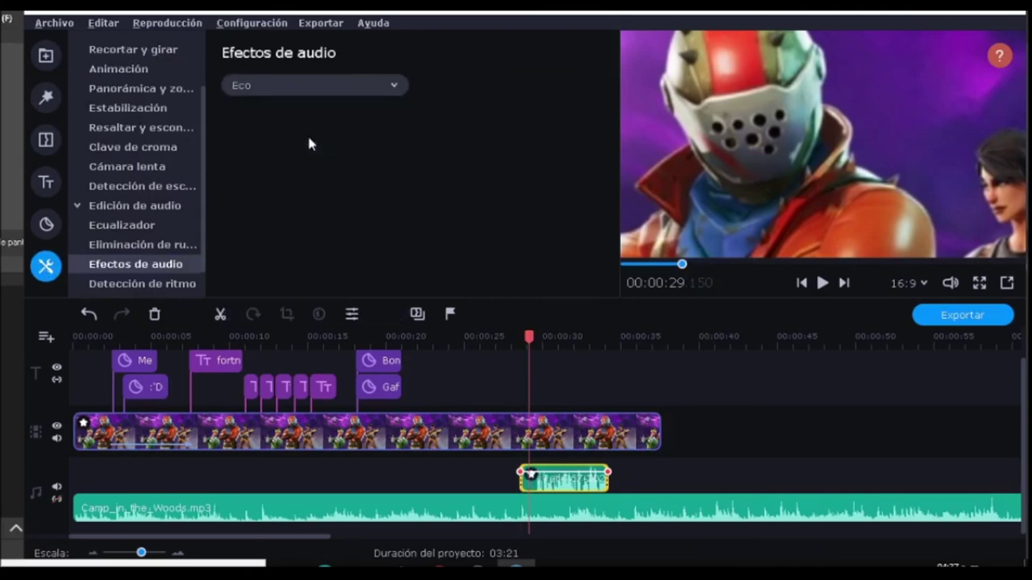
click(822, 283)
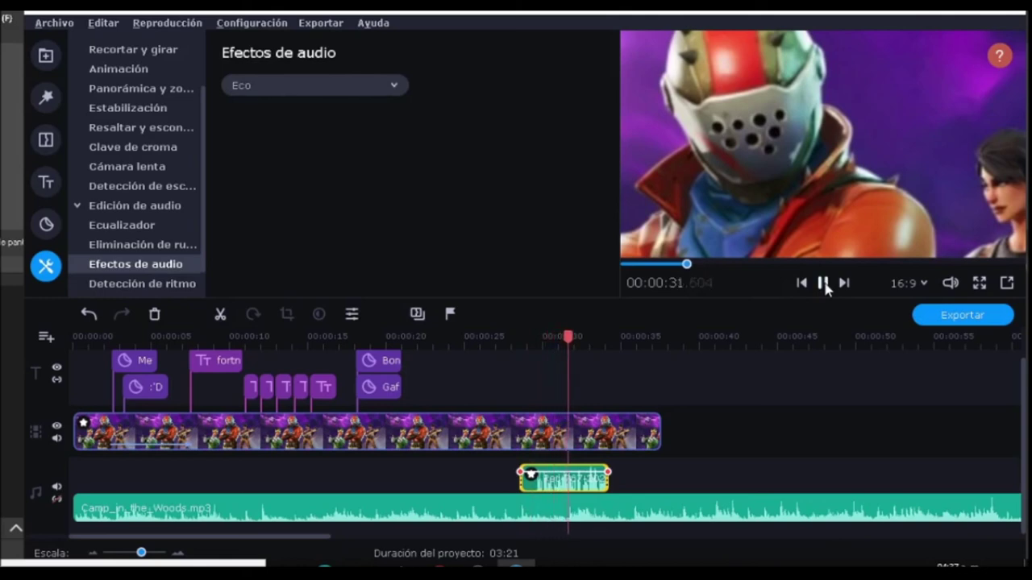
click(823, 283)
Switch the recorded clip's audio effect to Robot and listen to it from about 29.35 seconds
click(520, 335)
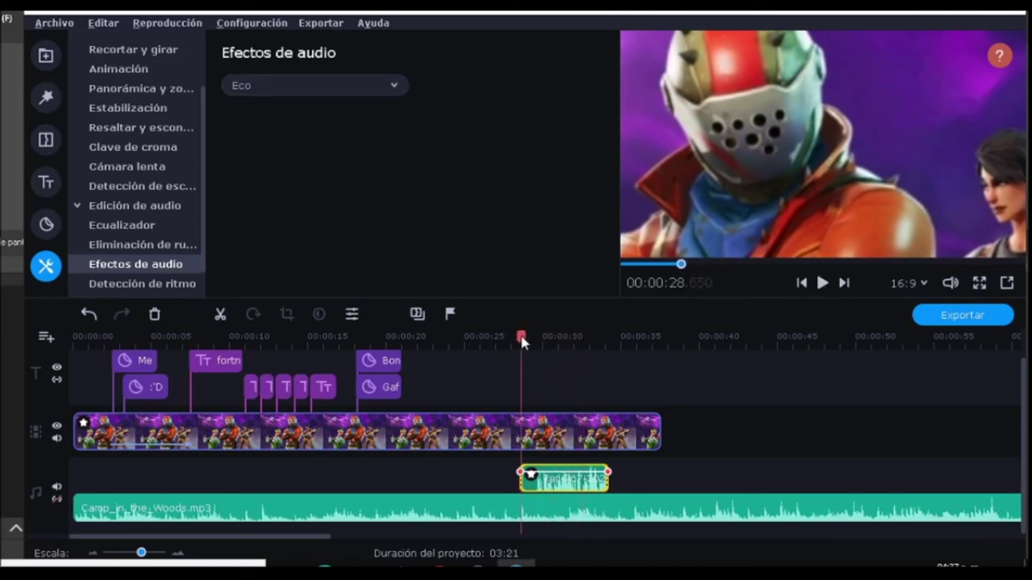
click(531, 335)
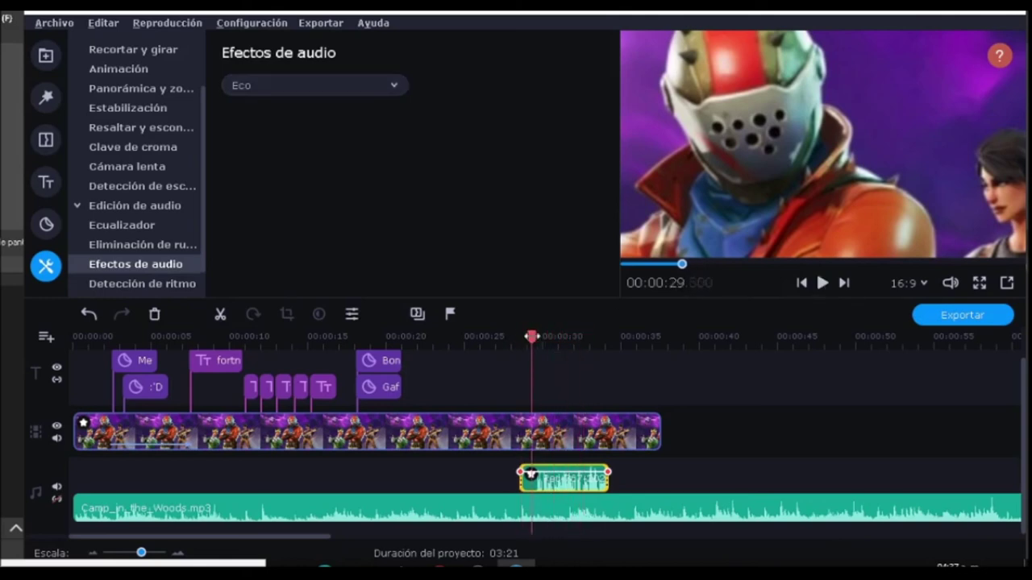
click(336, 76)
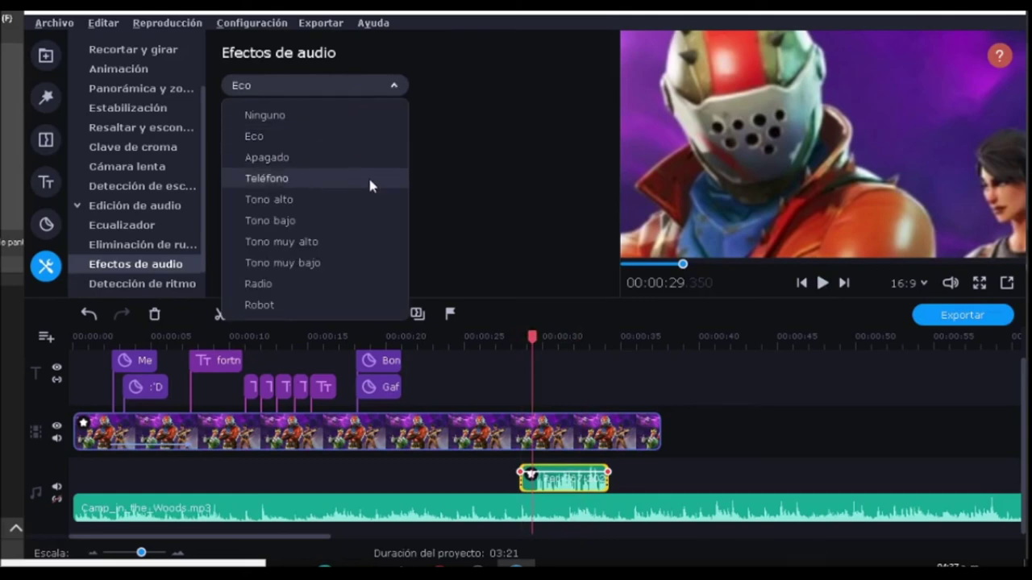
click(328, 304)
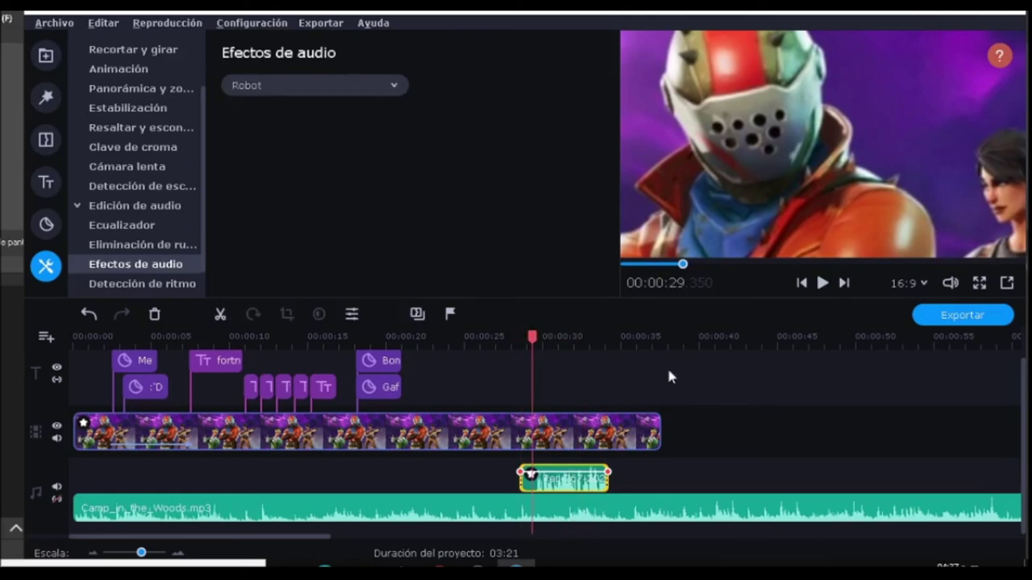
click(822, 283)
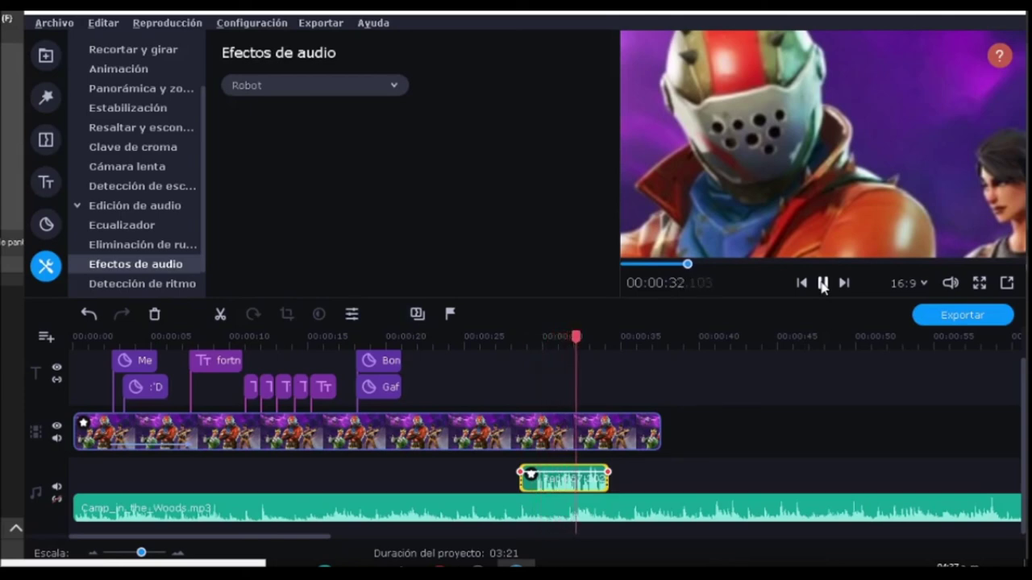
click(822, 283)
Set the recorded clip's audio effect to Teléfono and play it from about 29.6 seconds
click(394, 88)
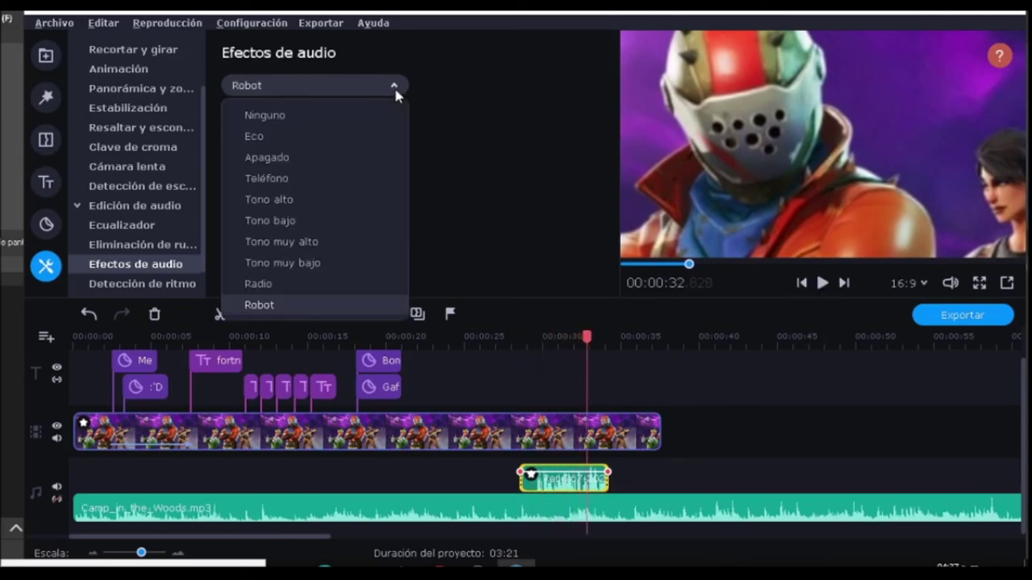
click(333, 177)
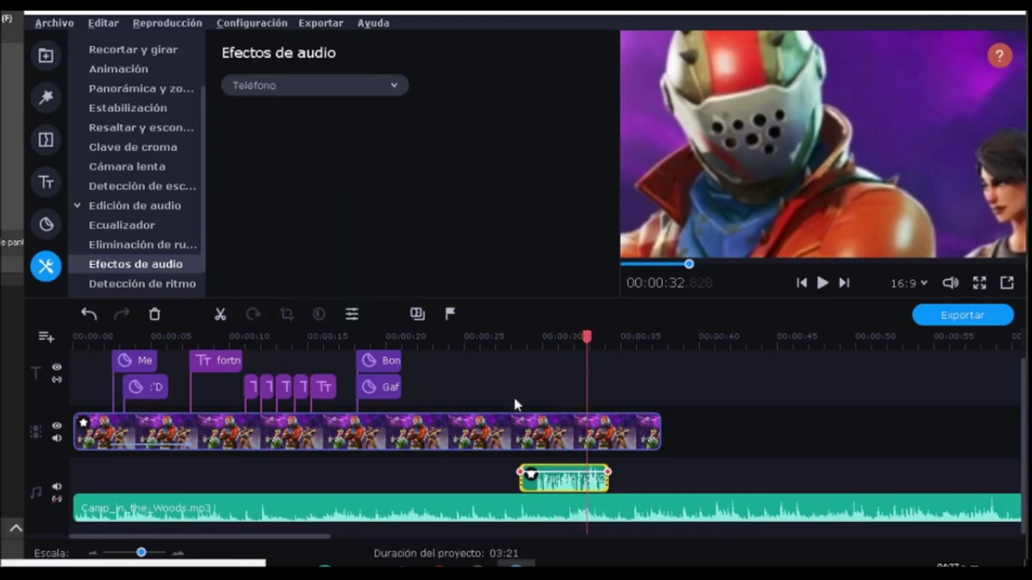
click(529, 360)
click(537, 357)
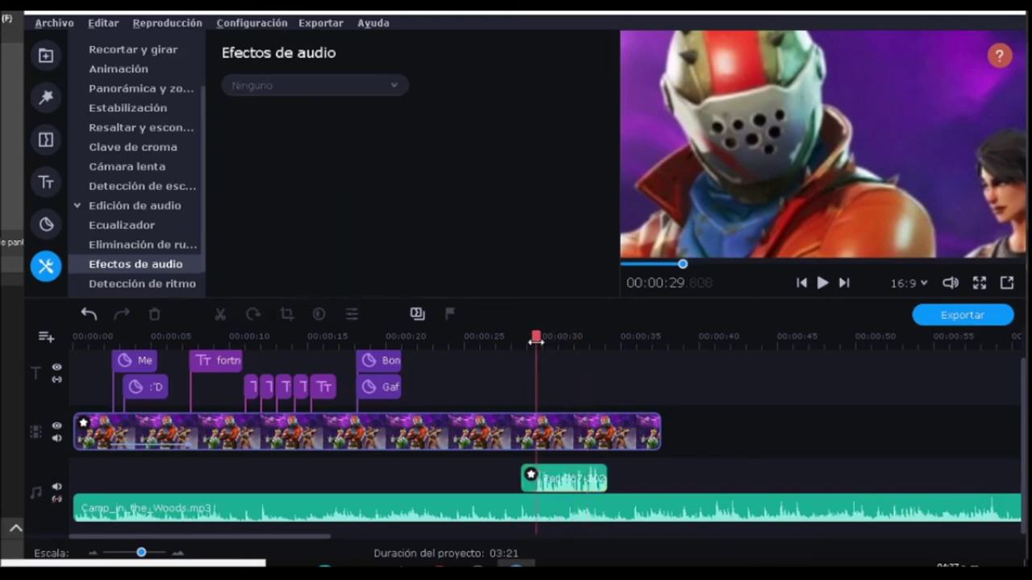
click(823, 285)
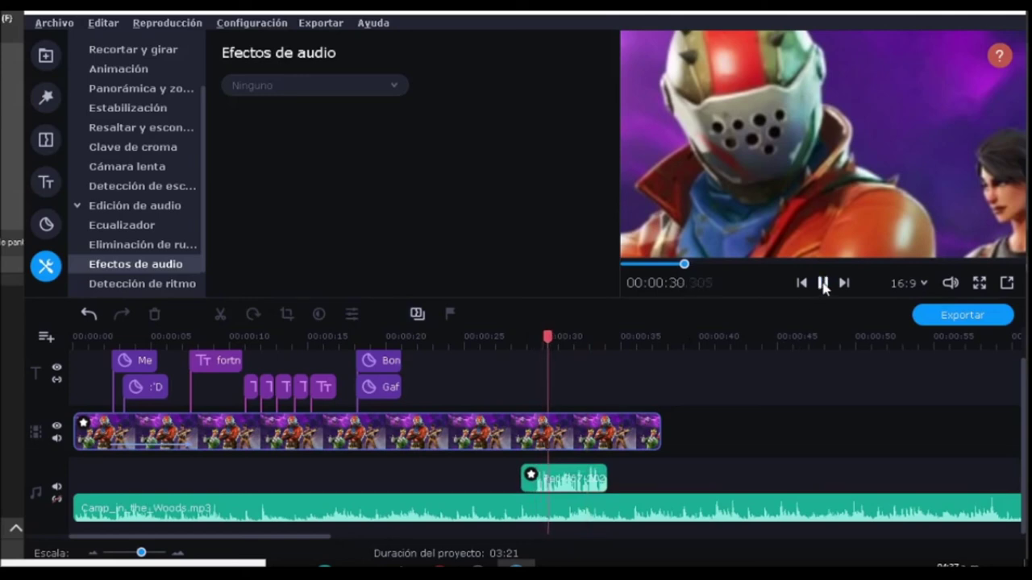
click(823, 285)
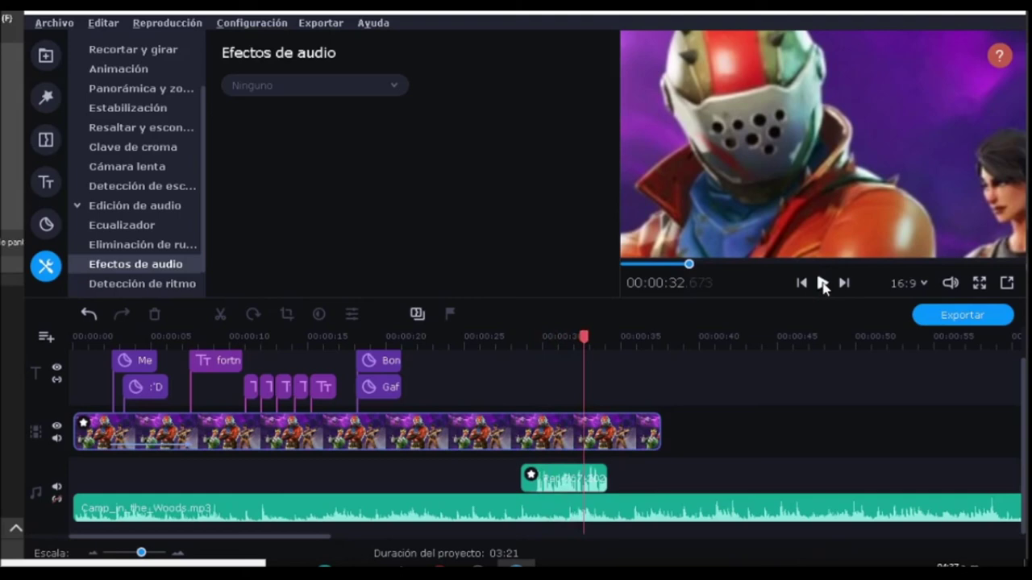